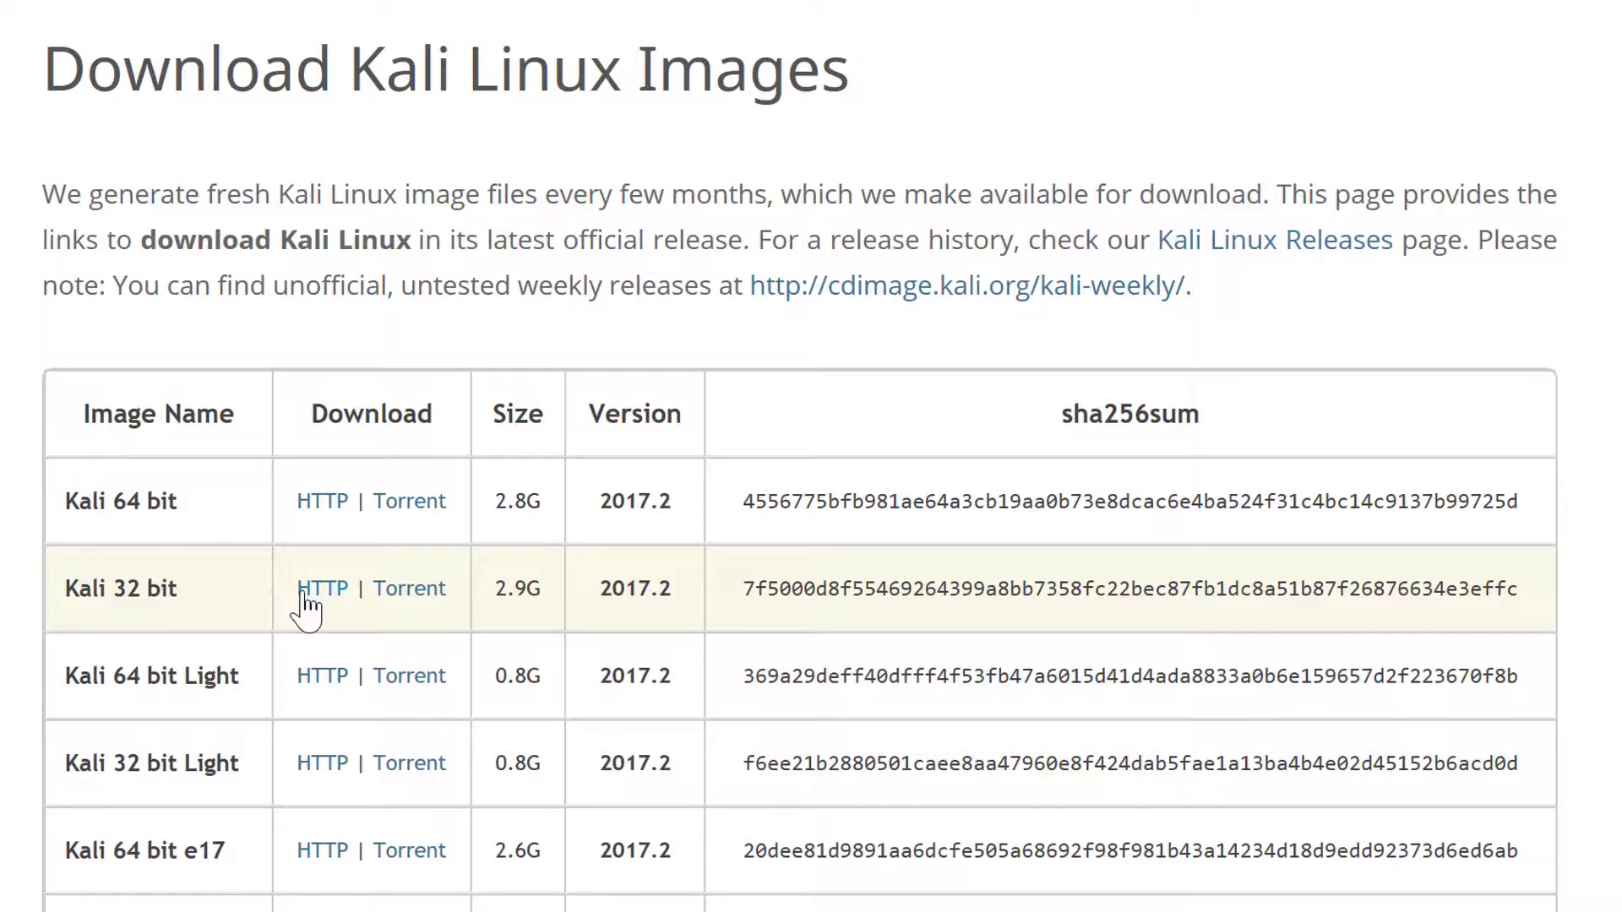
Start the HTTP download of the Kali 32 bit image and copy its published sha256sum value.
left_click(304, 591)
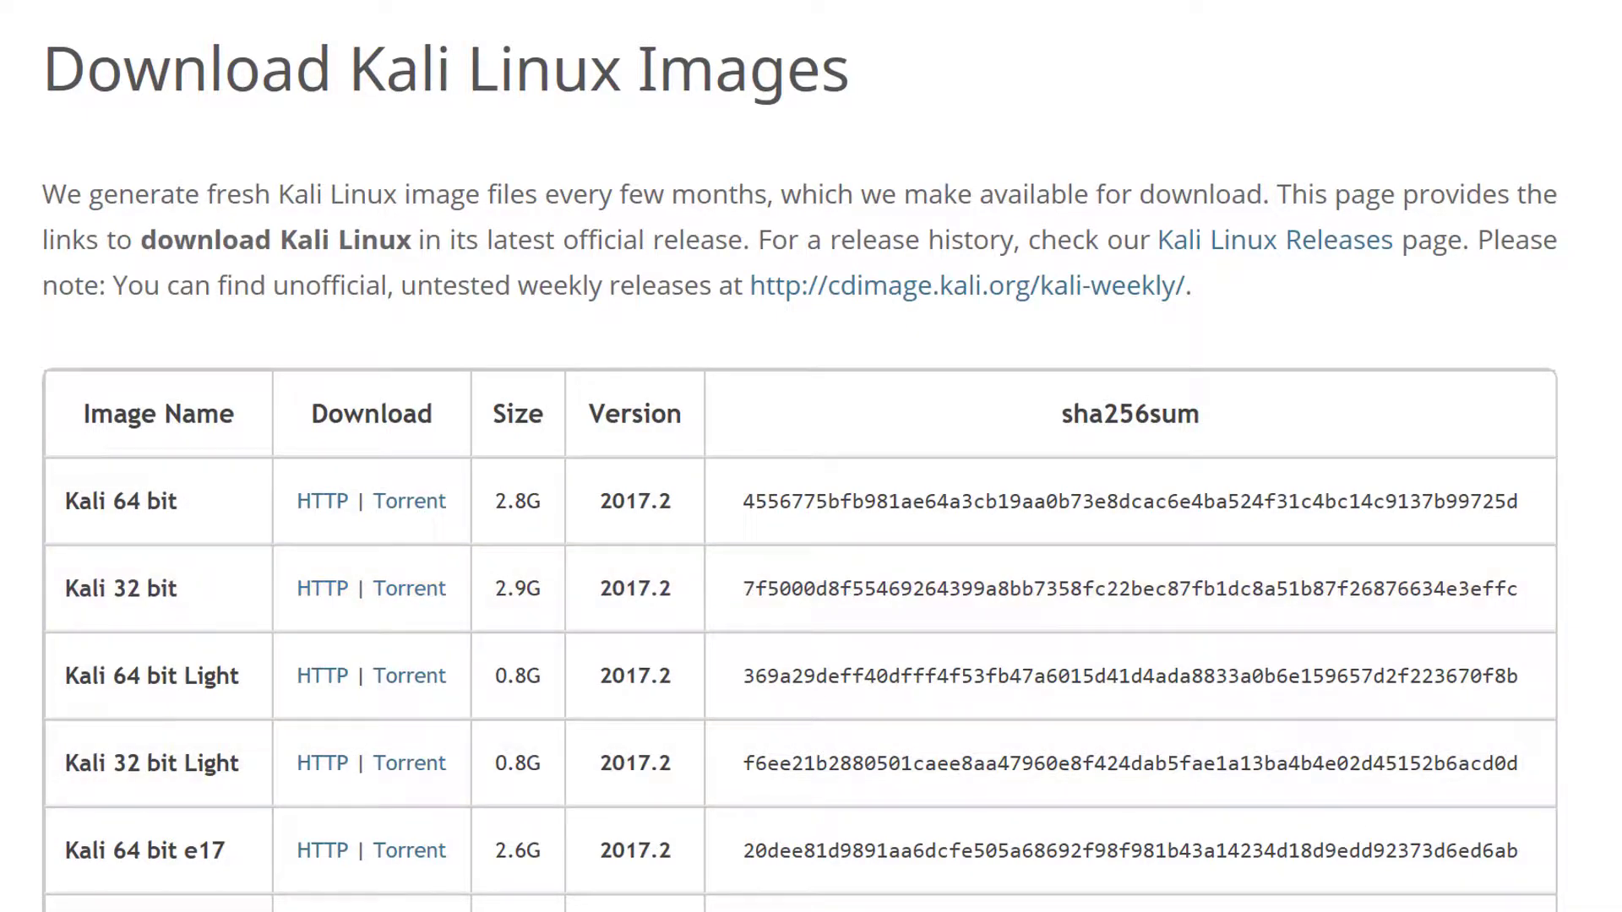
double_click(1184, 600)
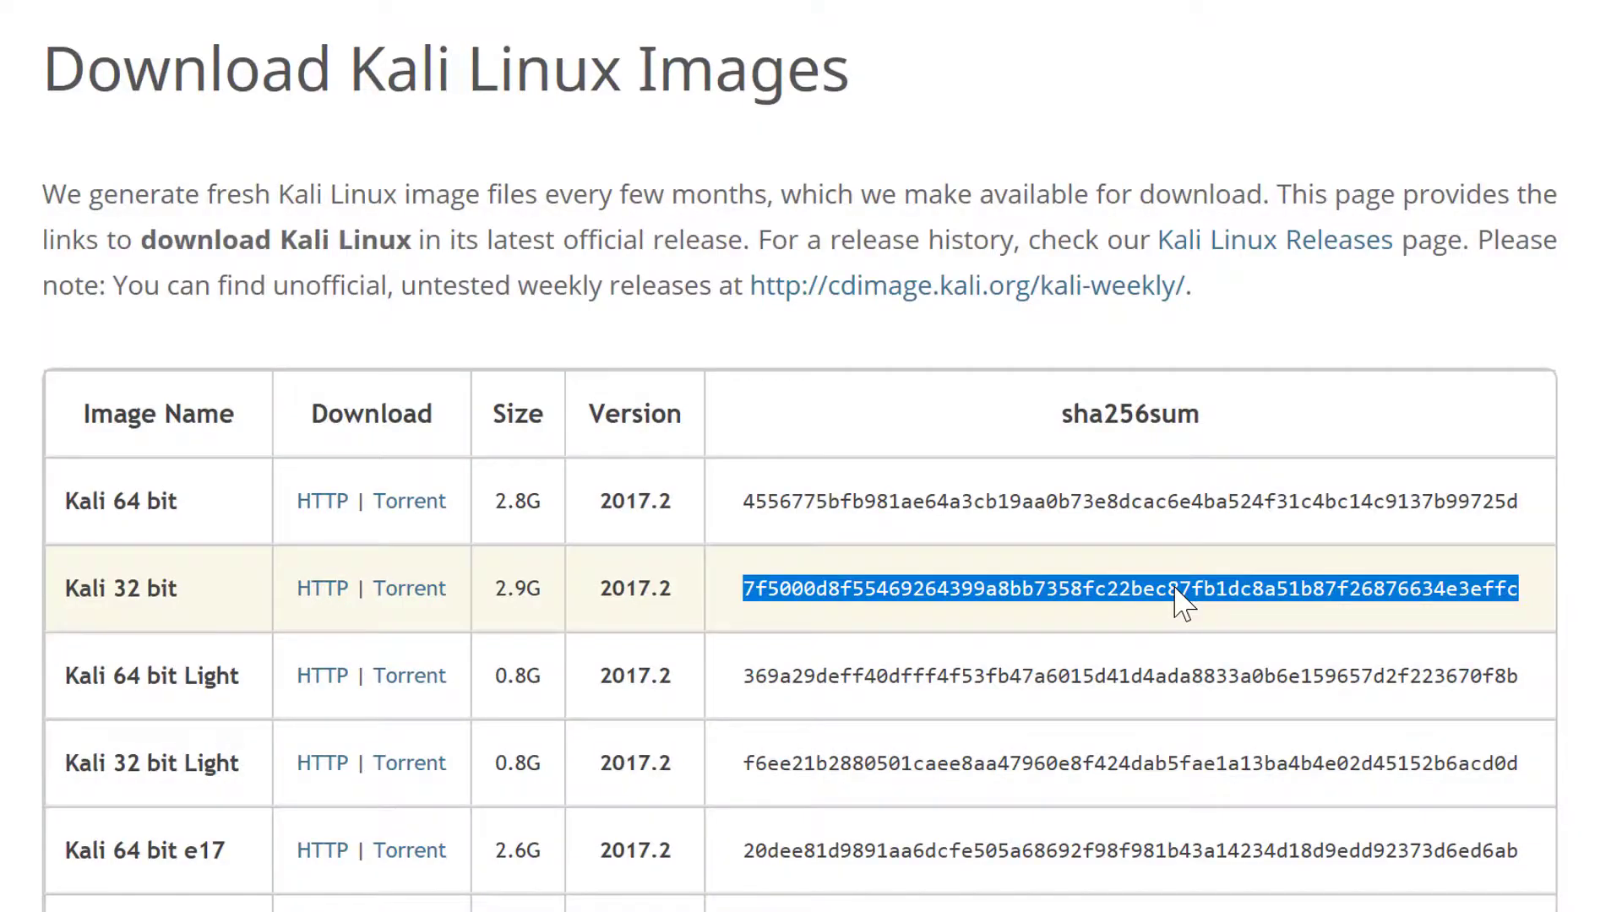
right_click(1173, 585)
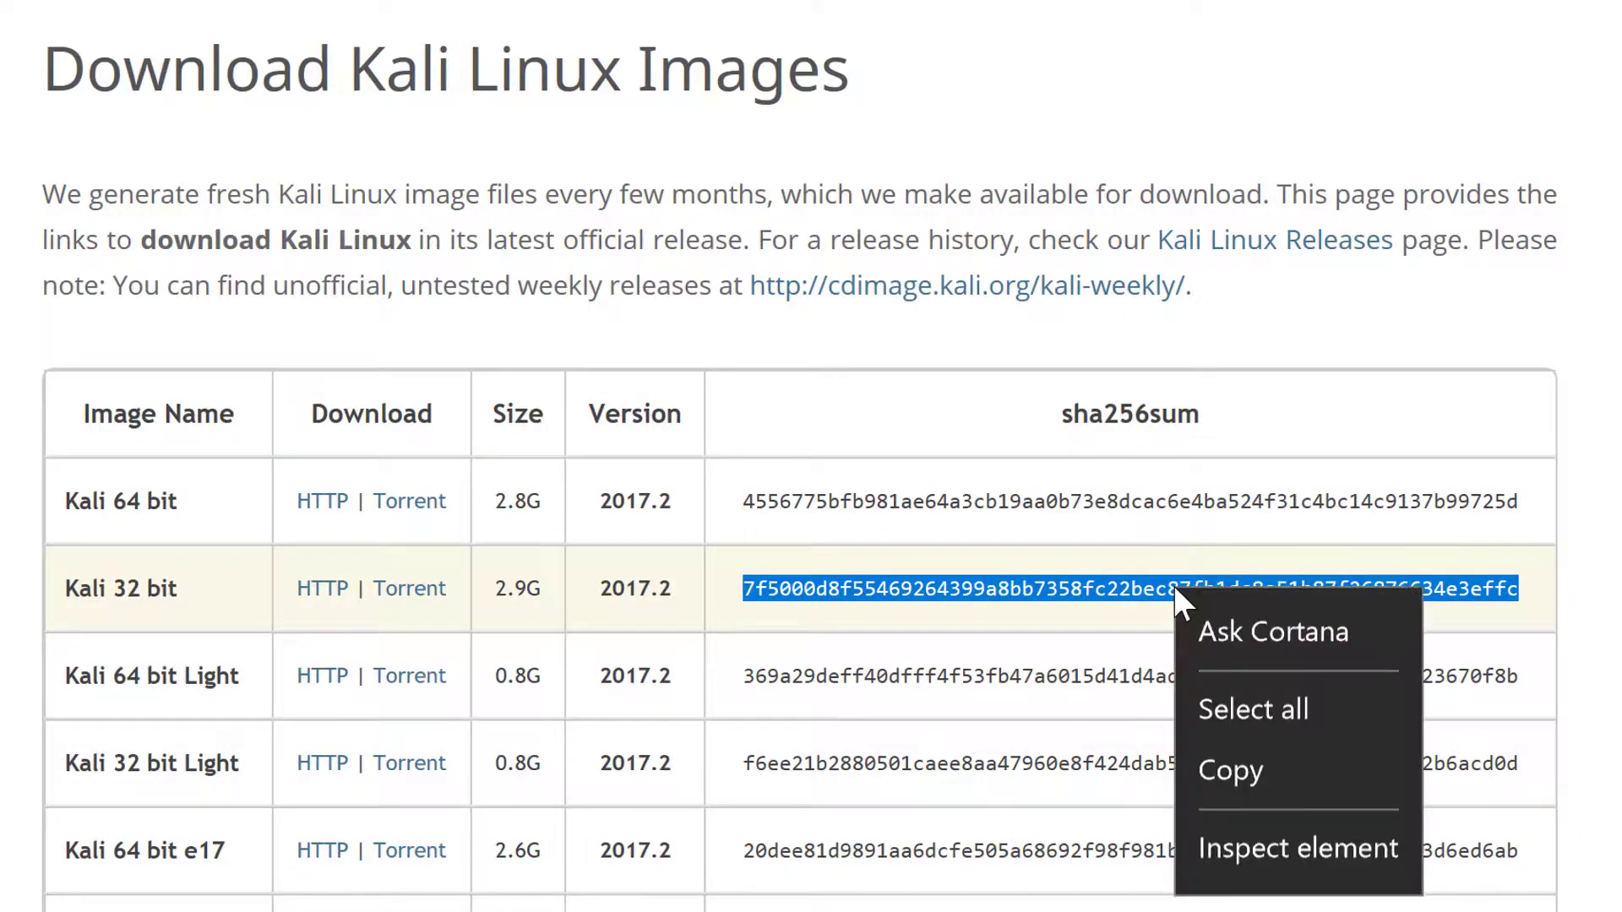
left_click(1232, 771)
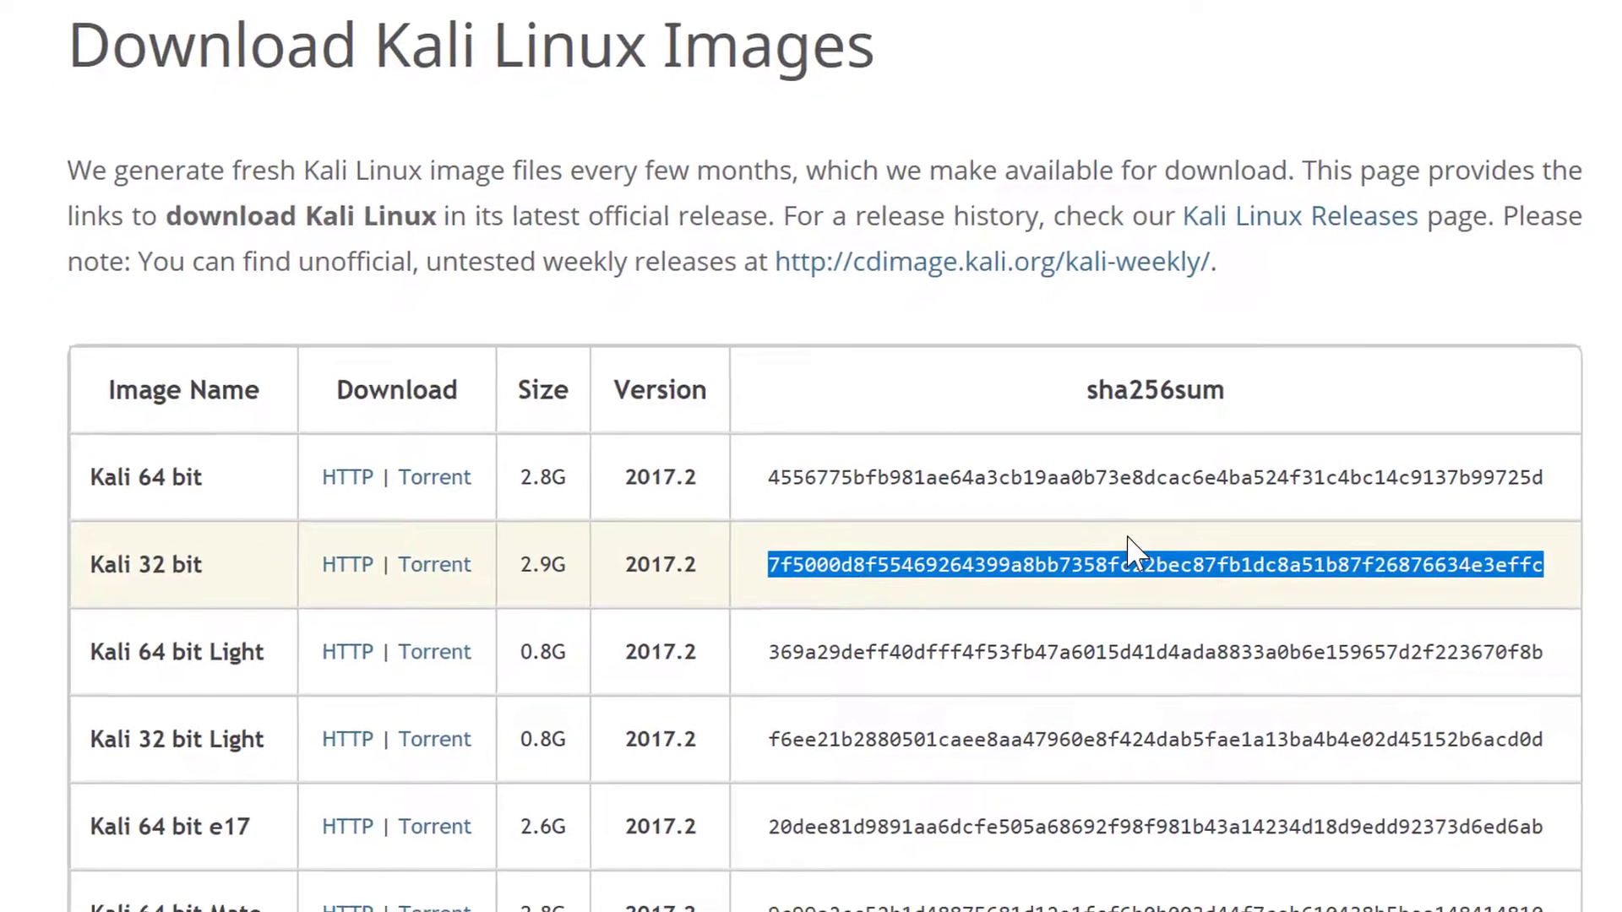
Open Windows PowerShell and enter a cd command with the path .\Documents\My Business\SecurityPlusPro\.
key("super+x")
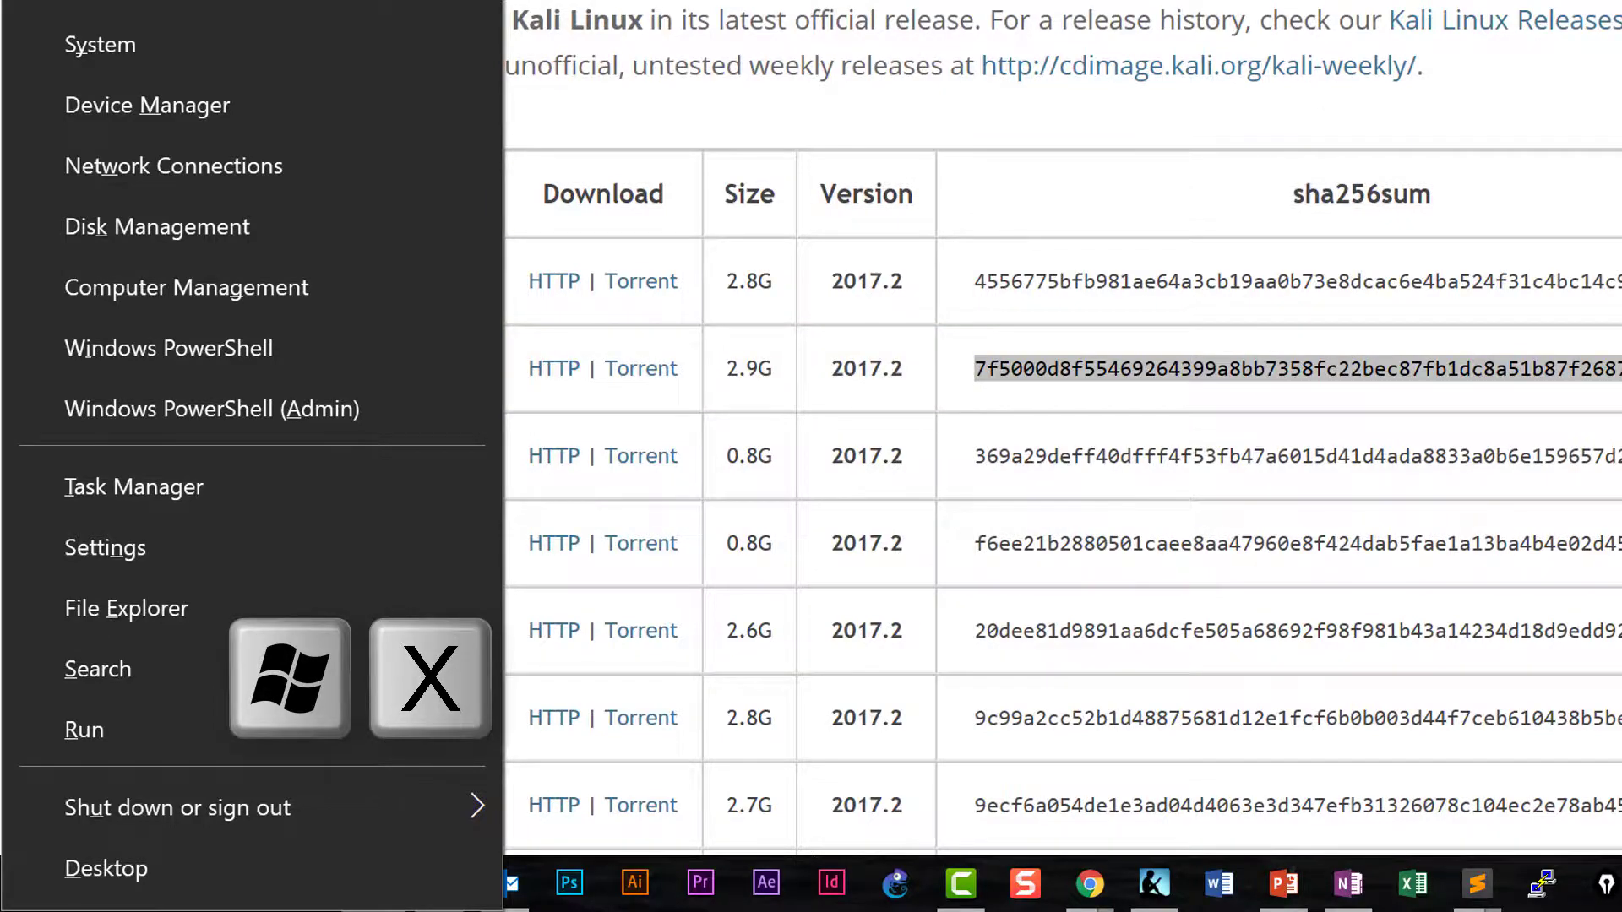
left_click(253, 368)
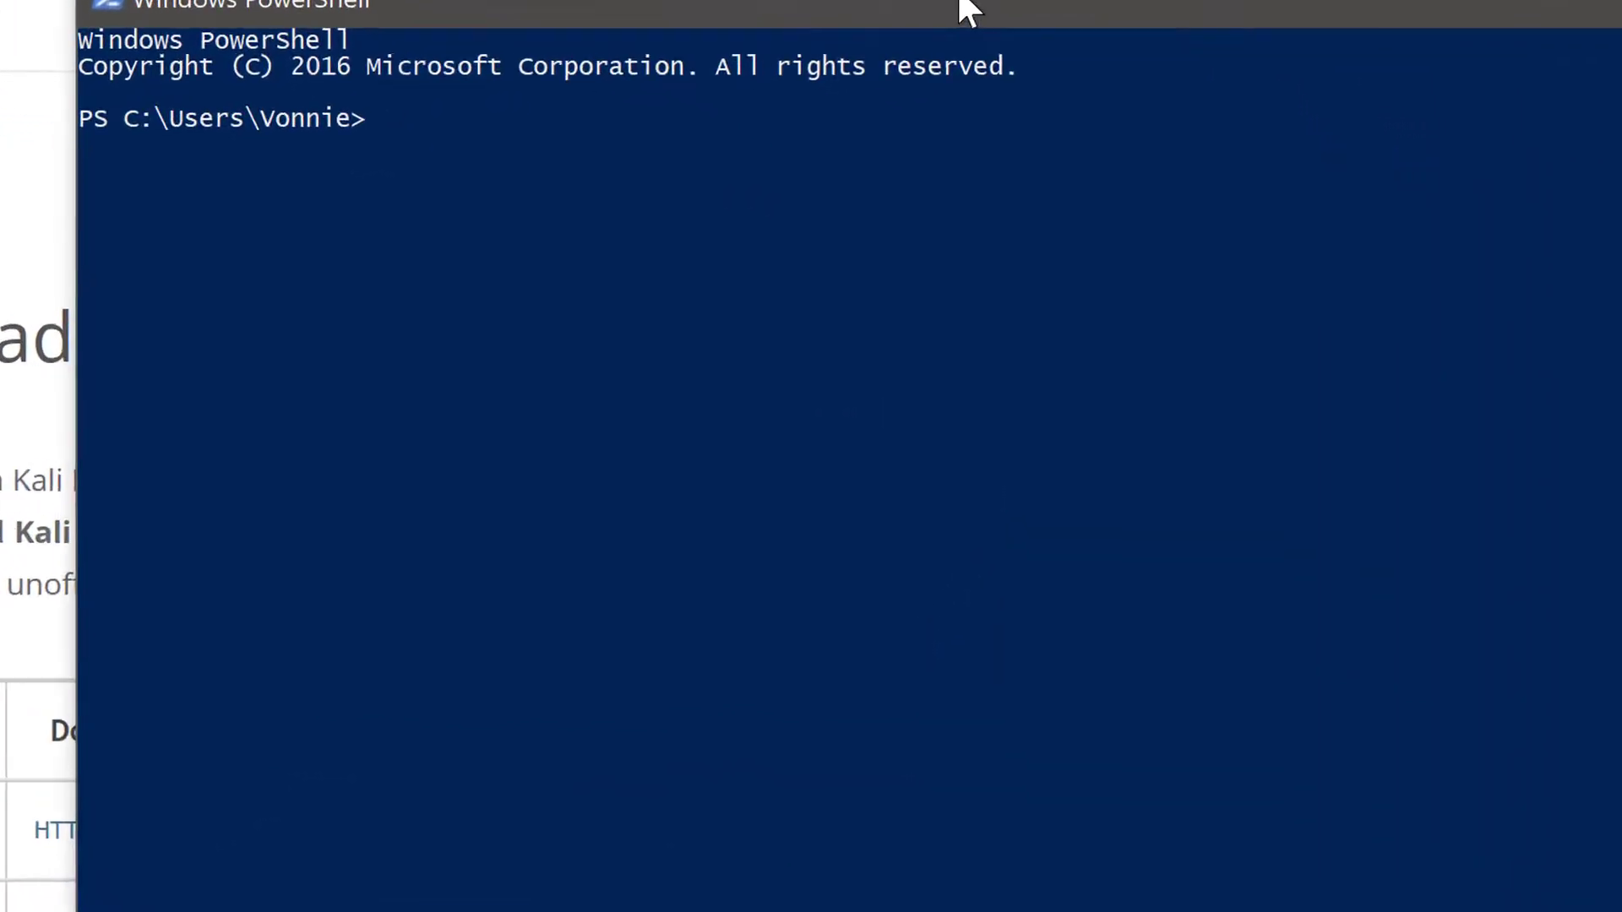
type("cd ")
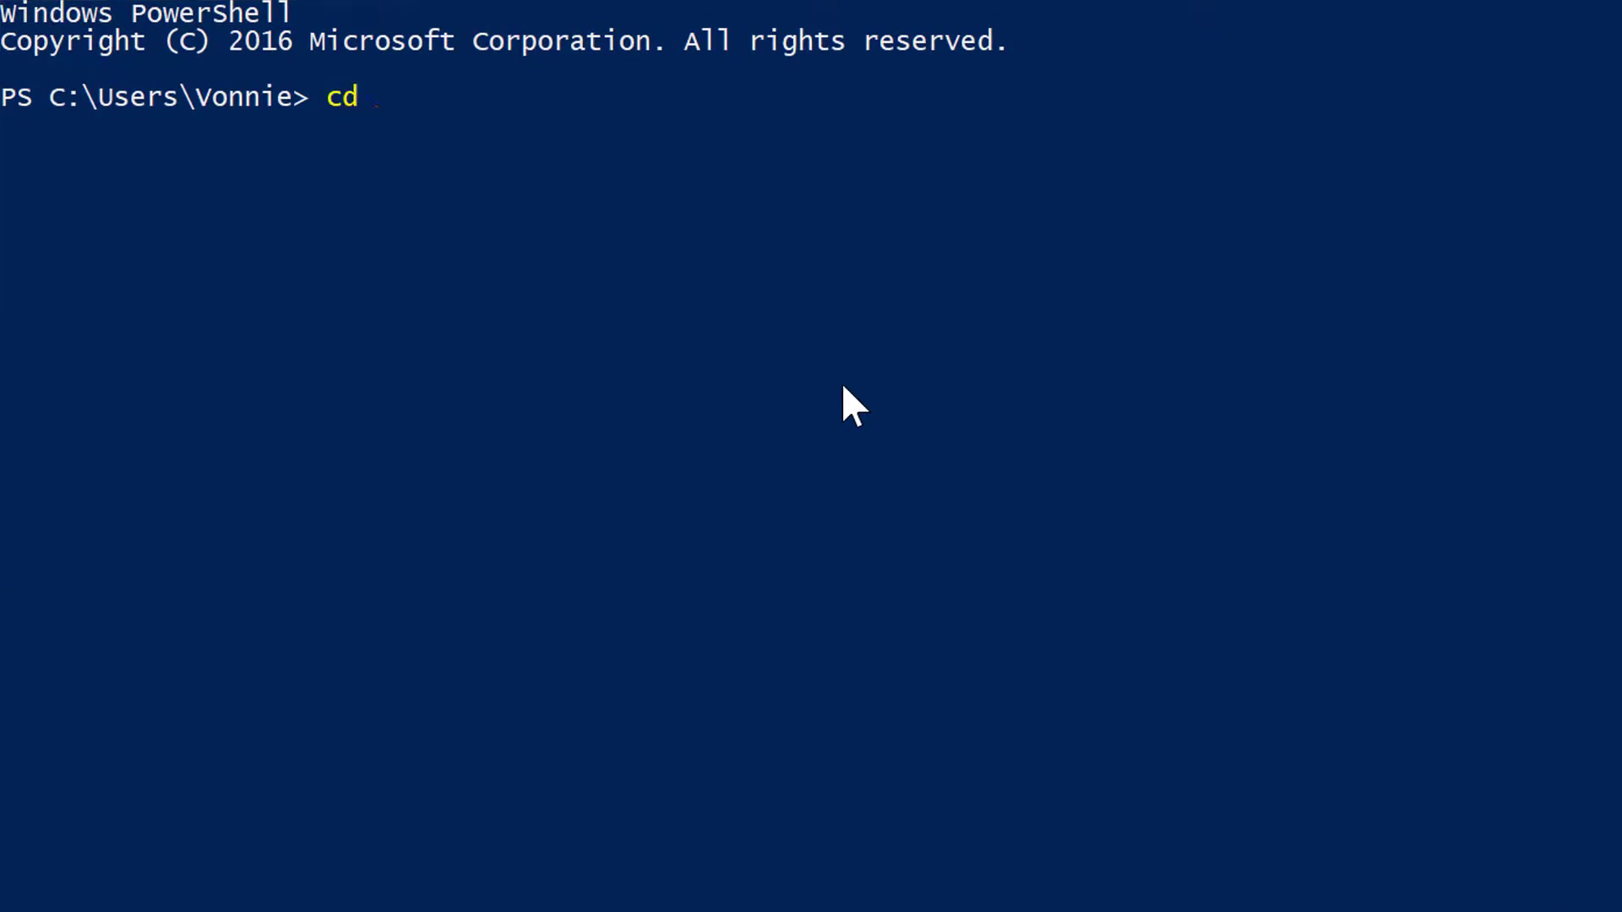
type("do")
key("Tab")
type("m")
key("Tab")
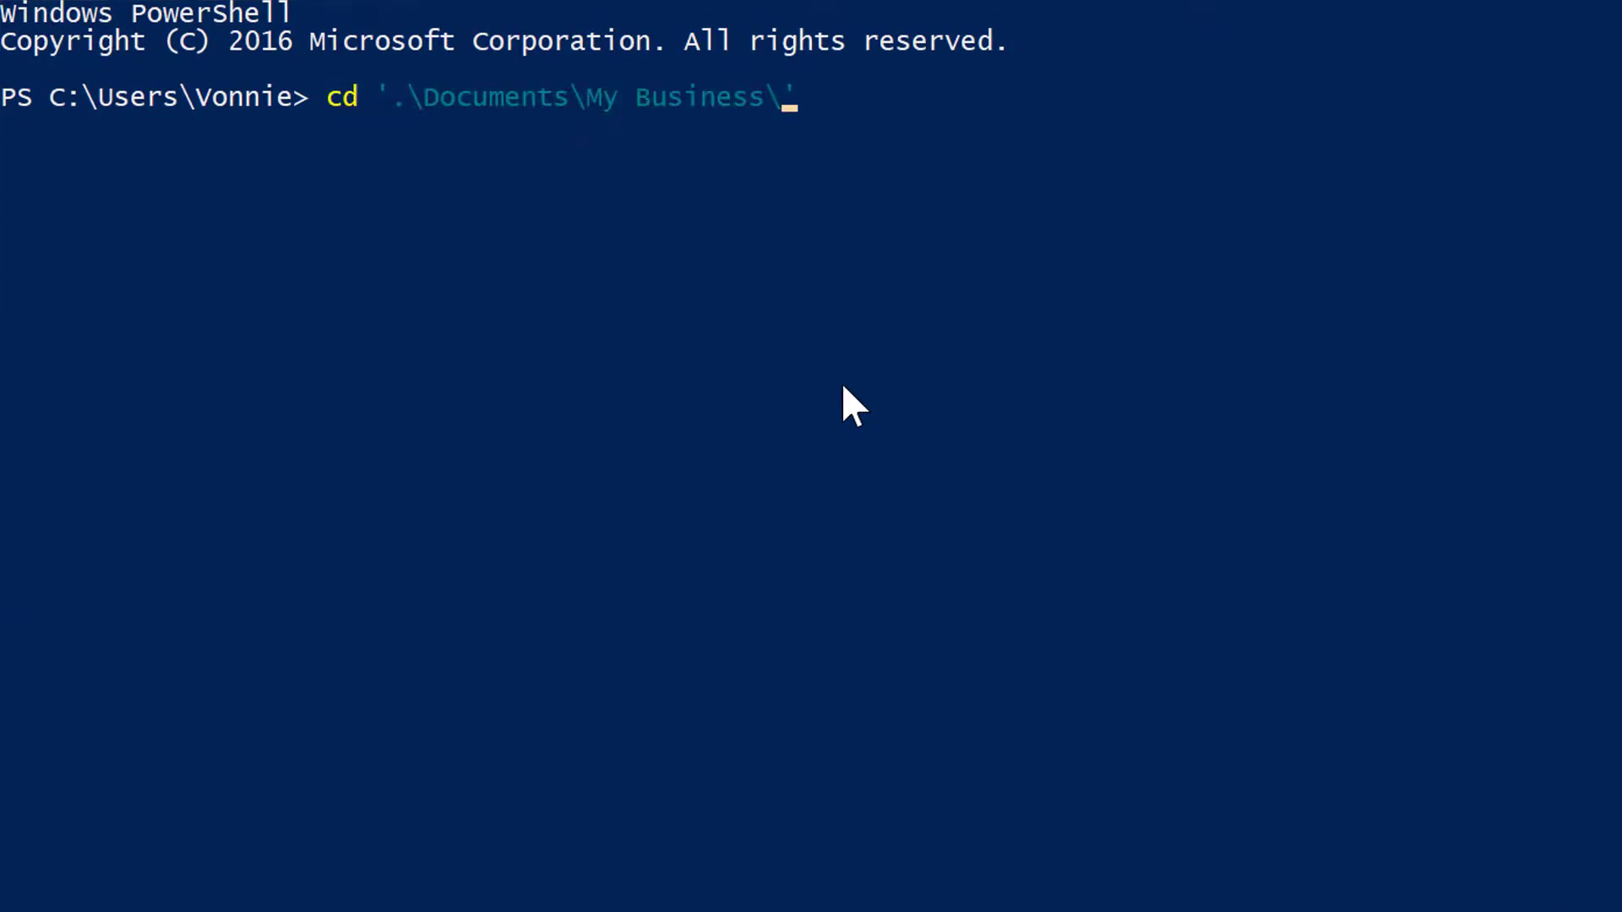
key("BackSpace")
type("se")
key("Tab")
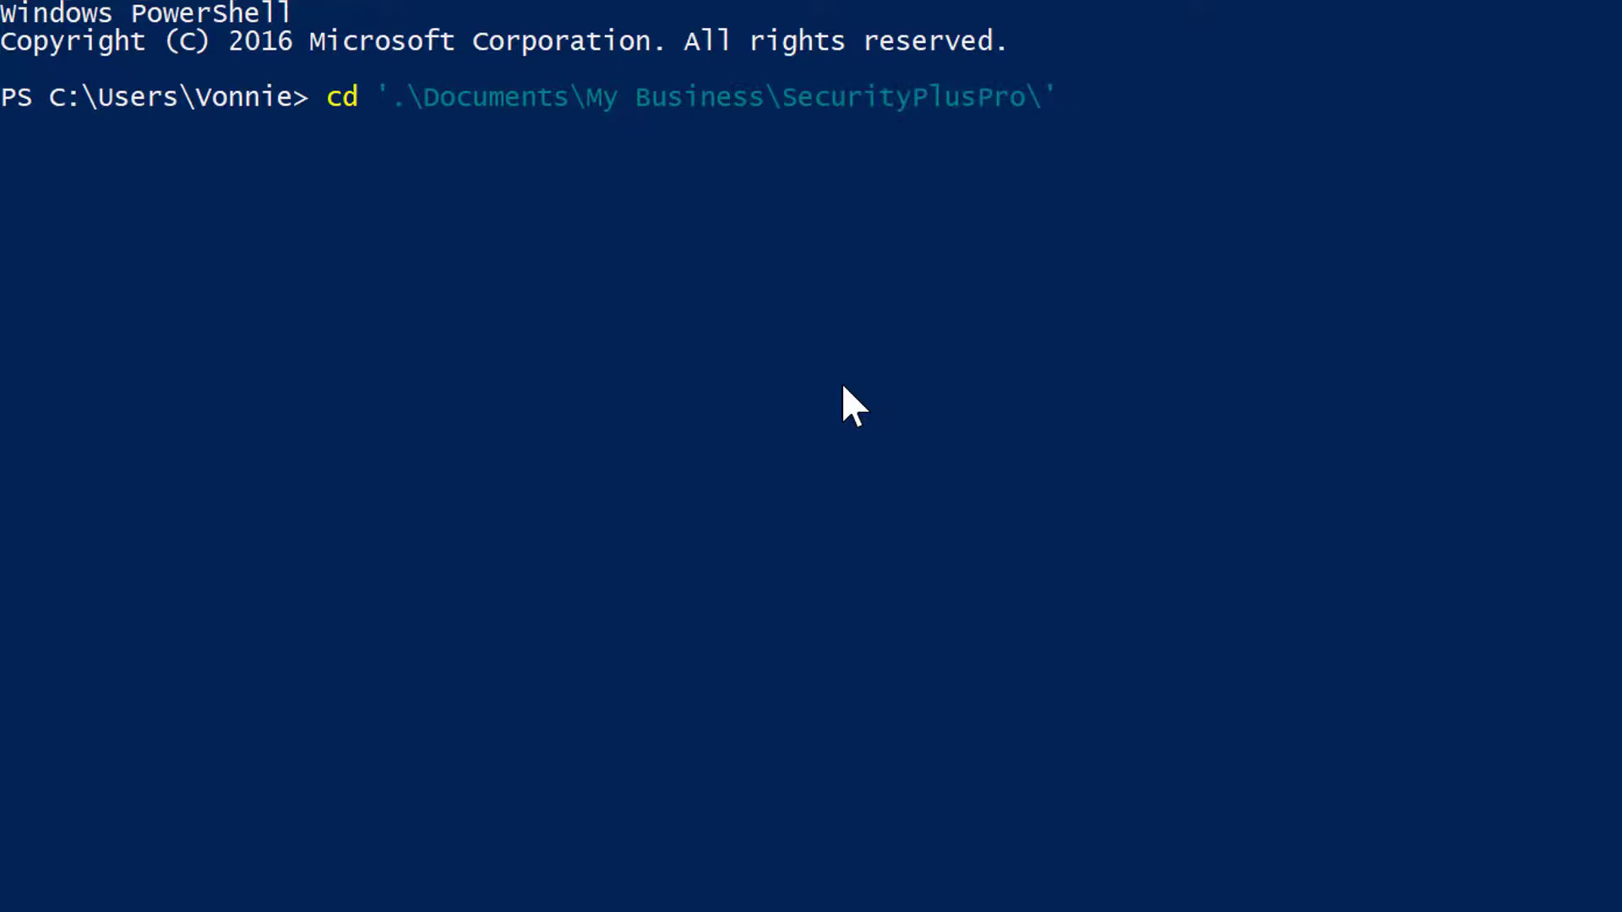
Extend the cd path with Blog\Post 8 and change to that folder.
type("post 8")
key("BackSpace")
key("BackSpace")
key("BackSpace")
key("BackSpace")
key("BackSpace")
type("Po")
key("BackSpace")
key("BackSpace")
type("B")
key("Tab")
type("Po")
key("Tab")
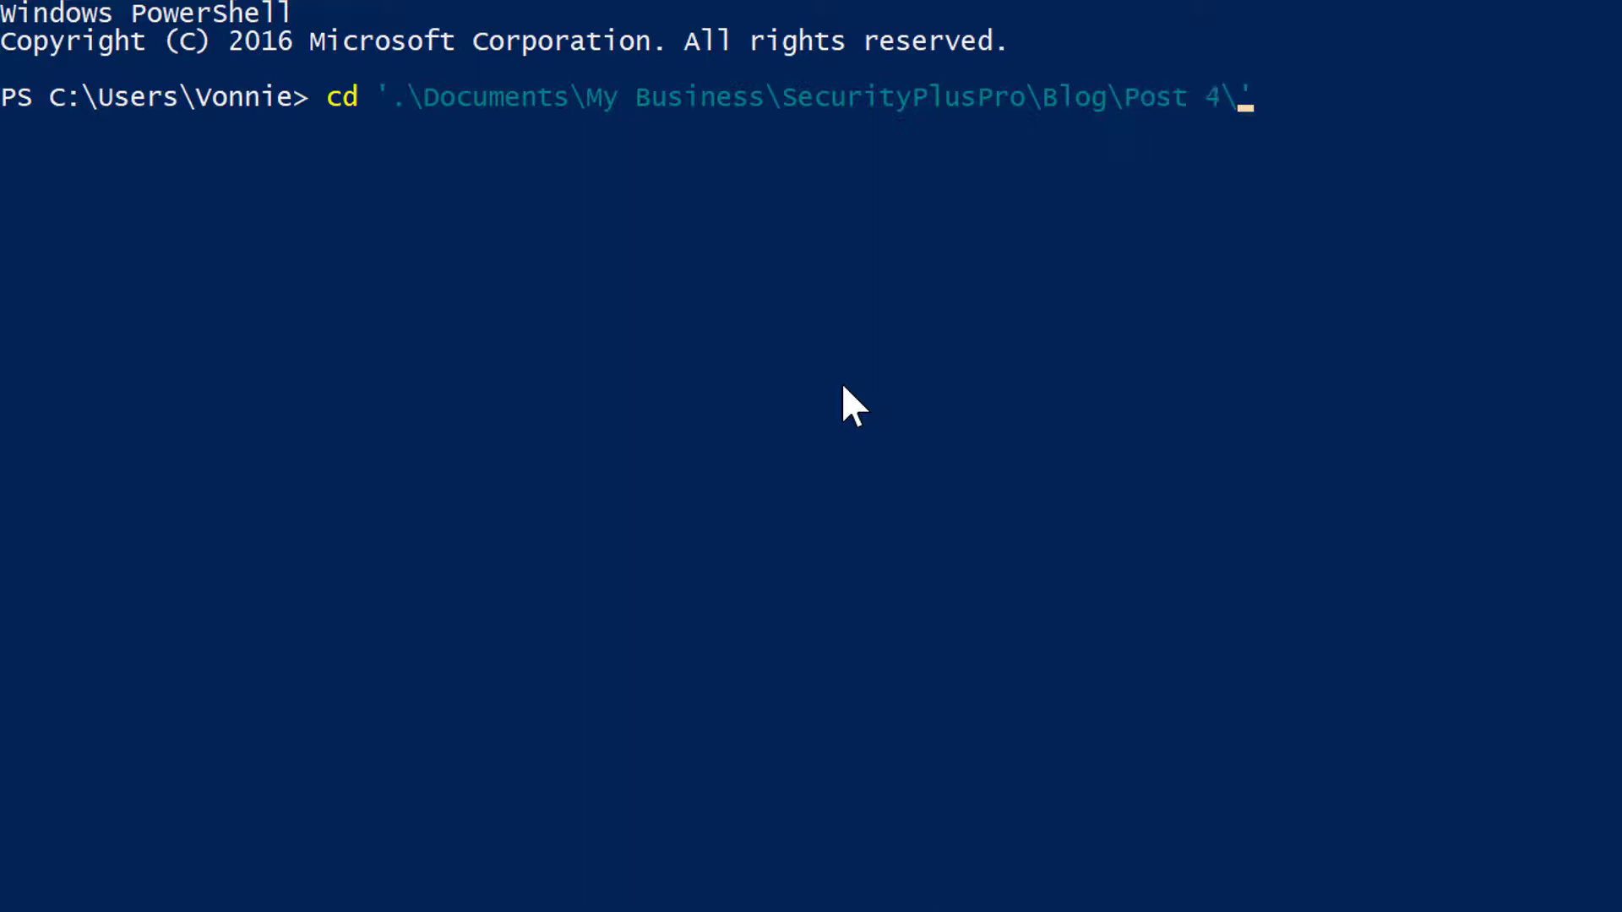
key("Tab")
key("Tab")
key("Return")
List the folder's contents with ls, and use ls kali* to locate the Kali ISO file.
type("ls")
key("Return")
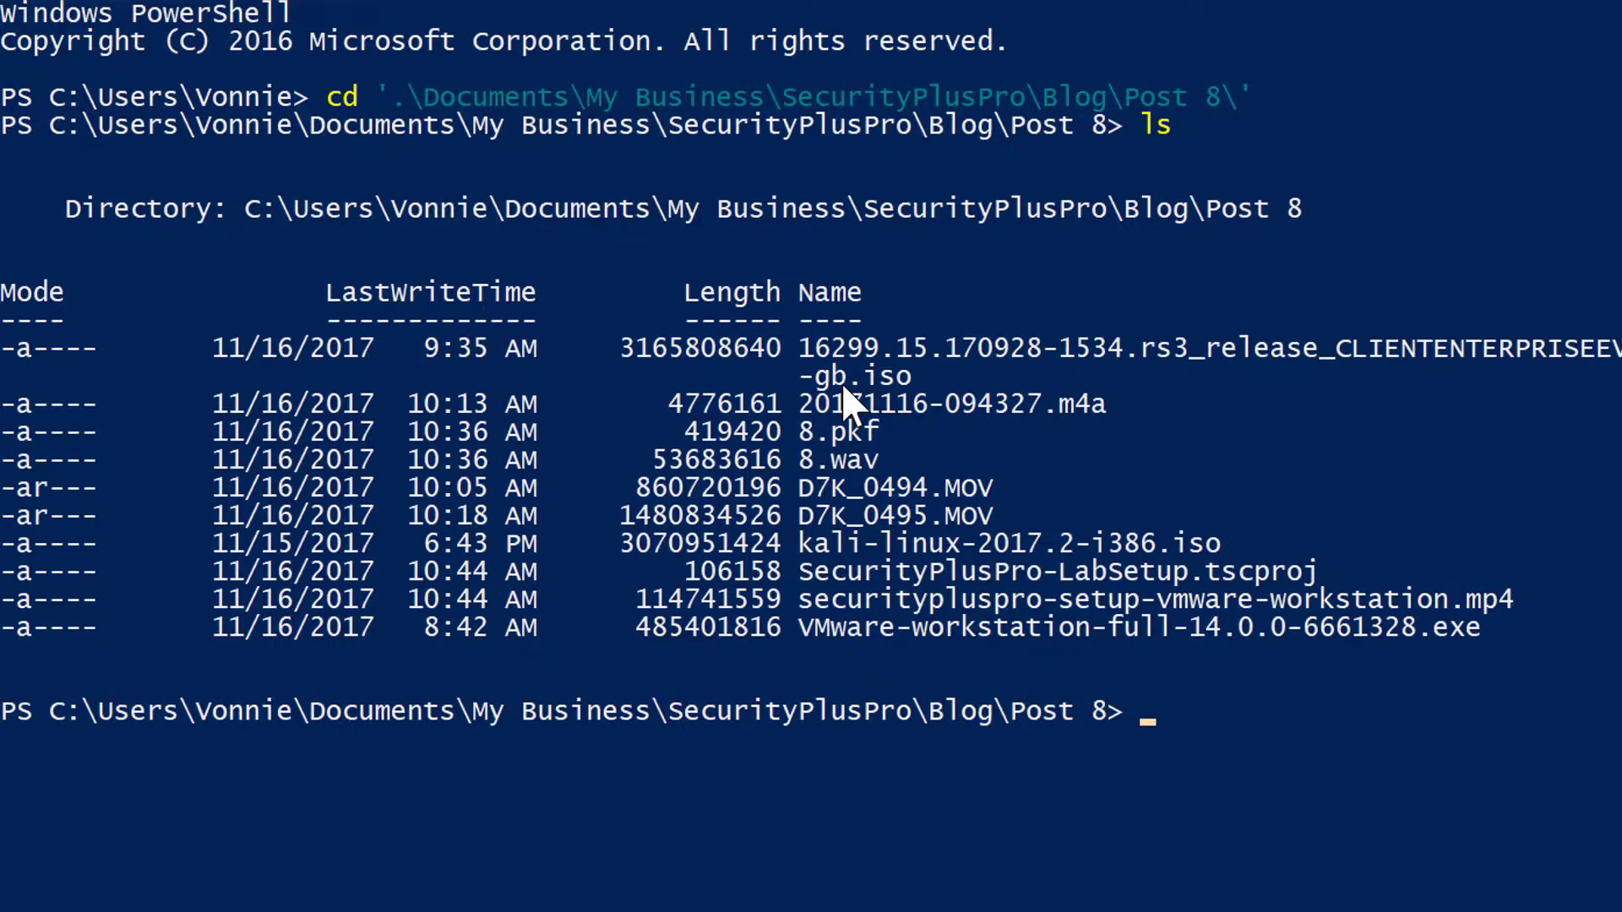
type("ls ")
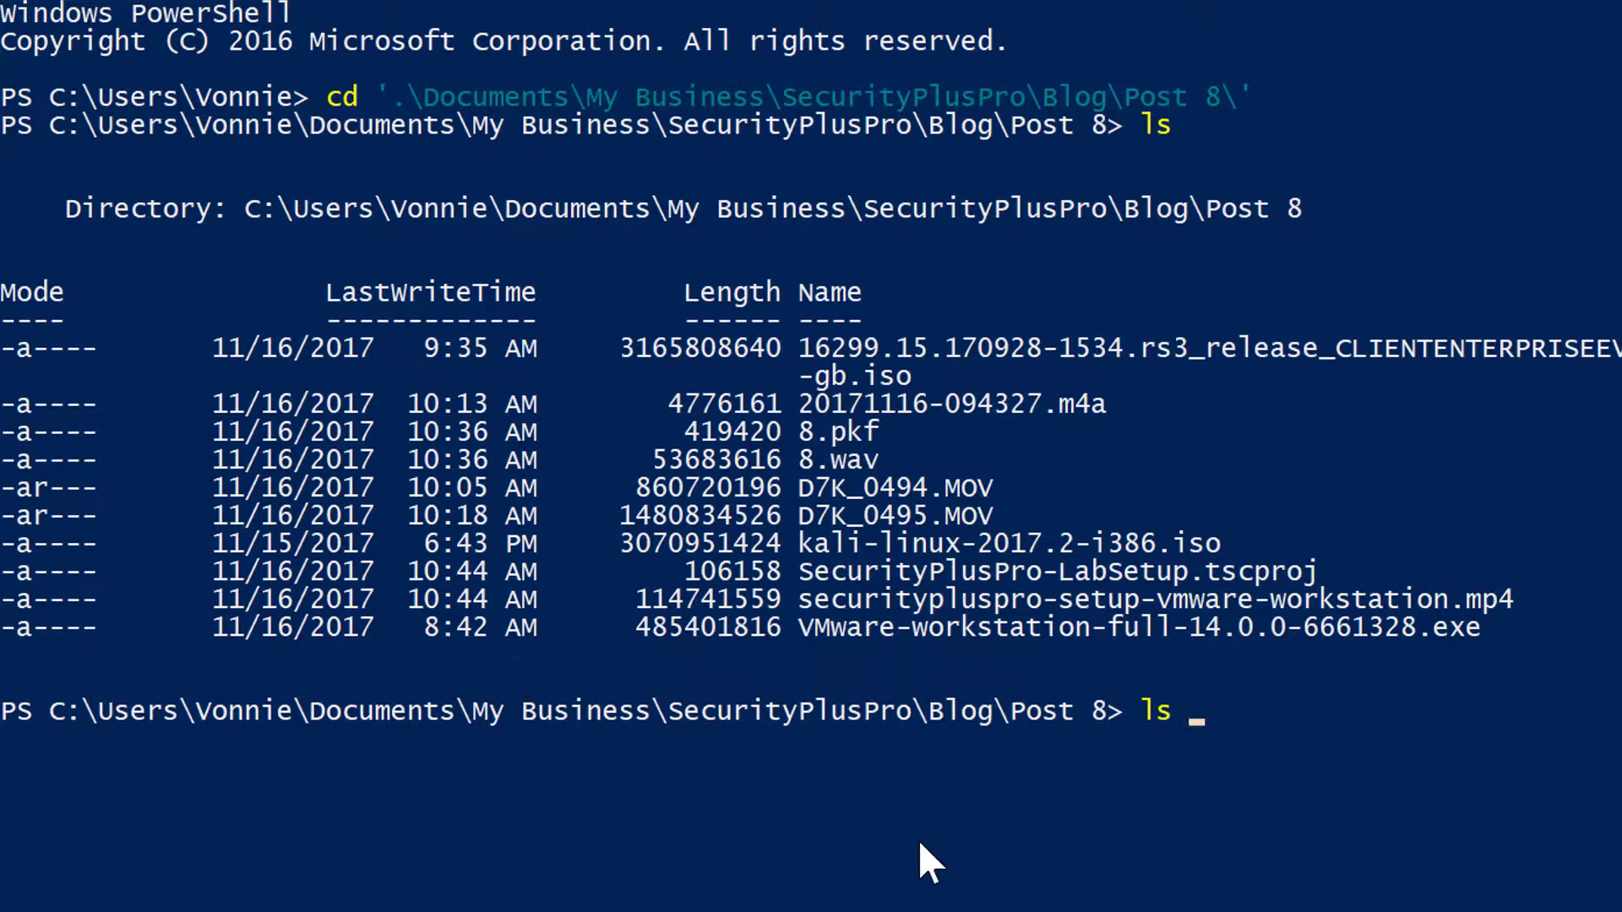
type("kali*")
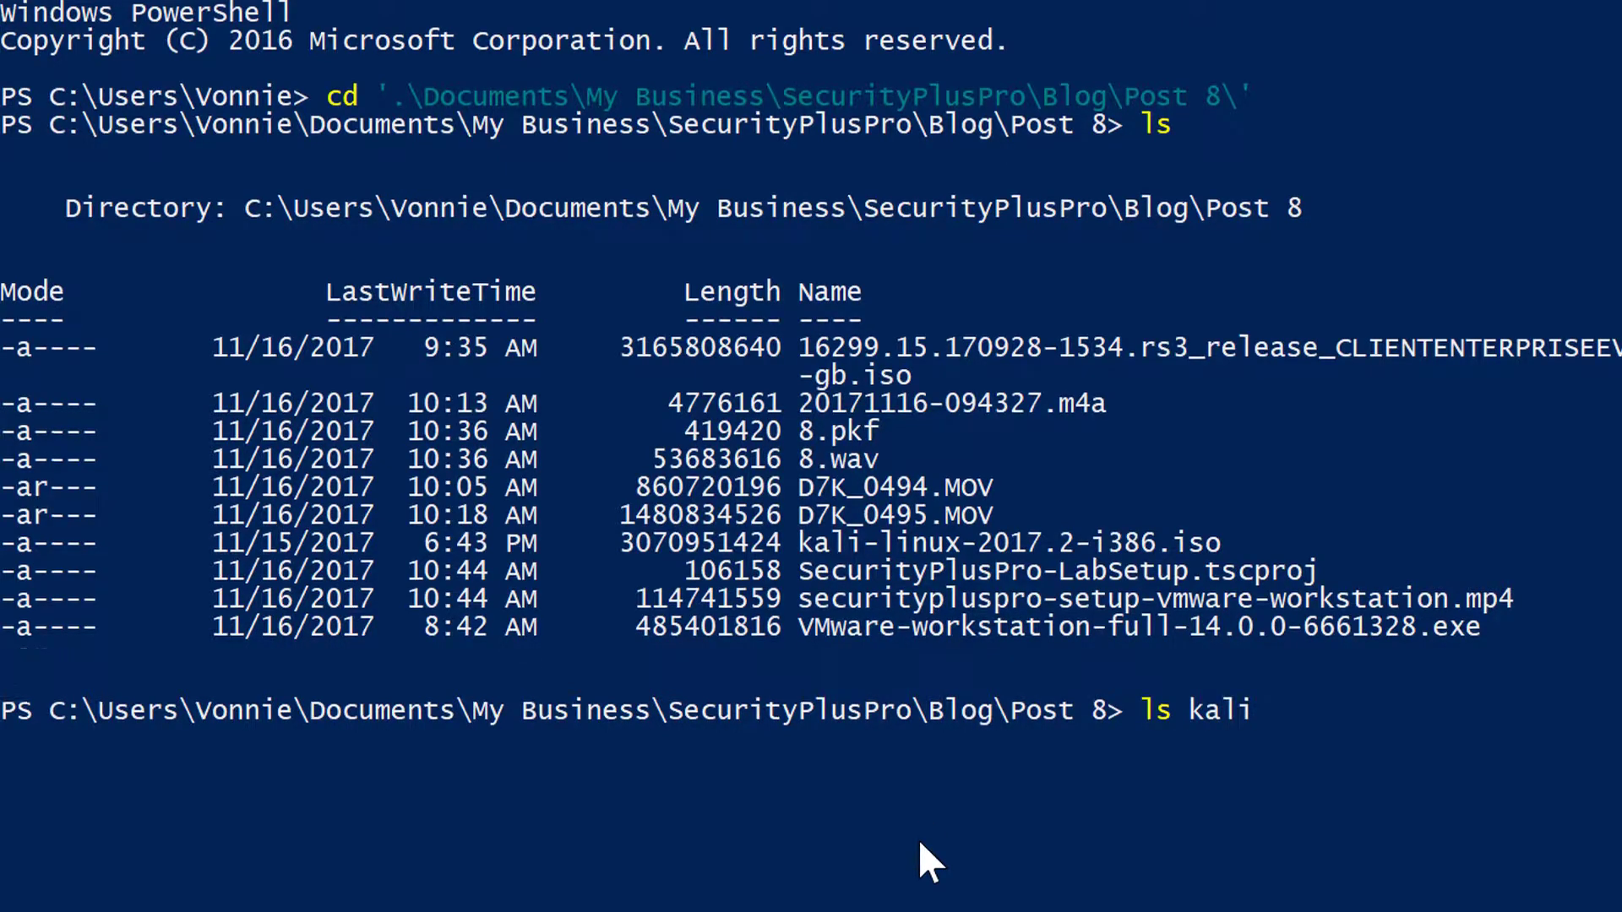
key("Return")
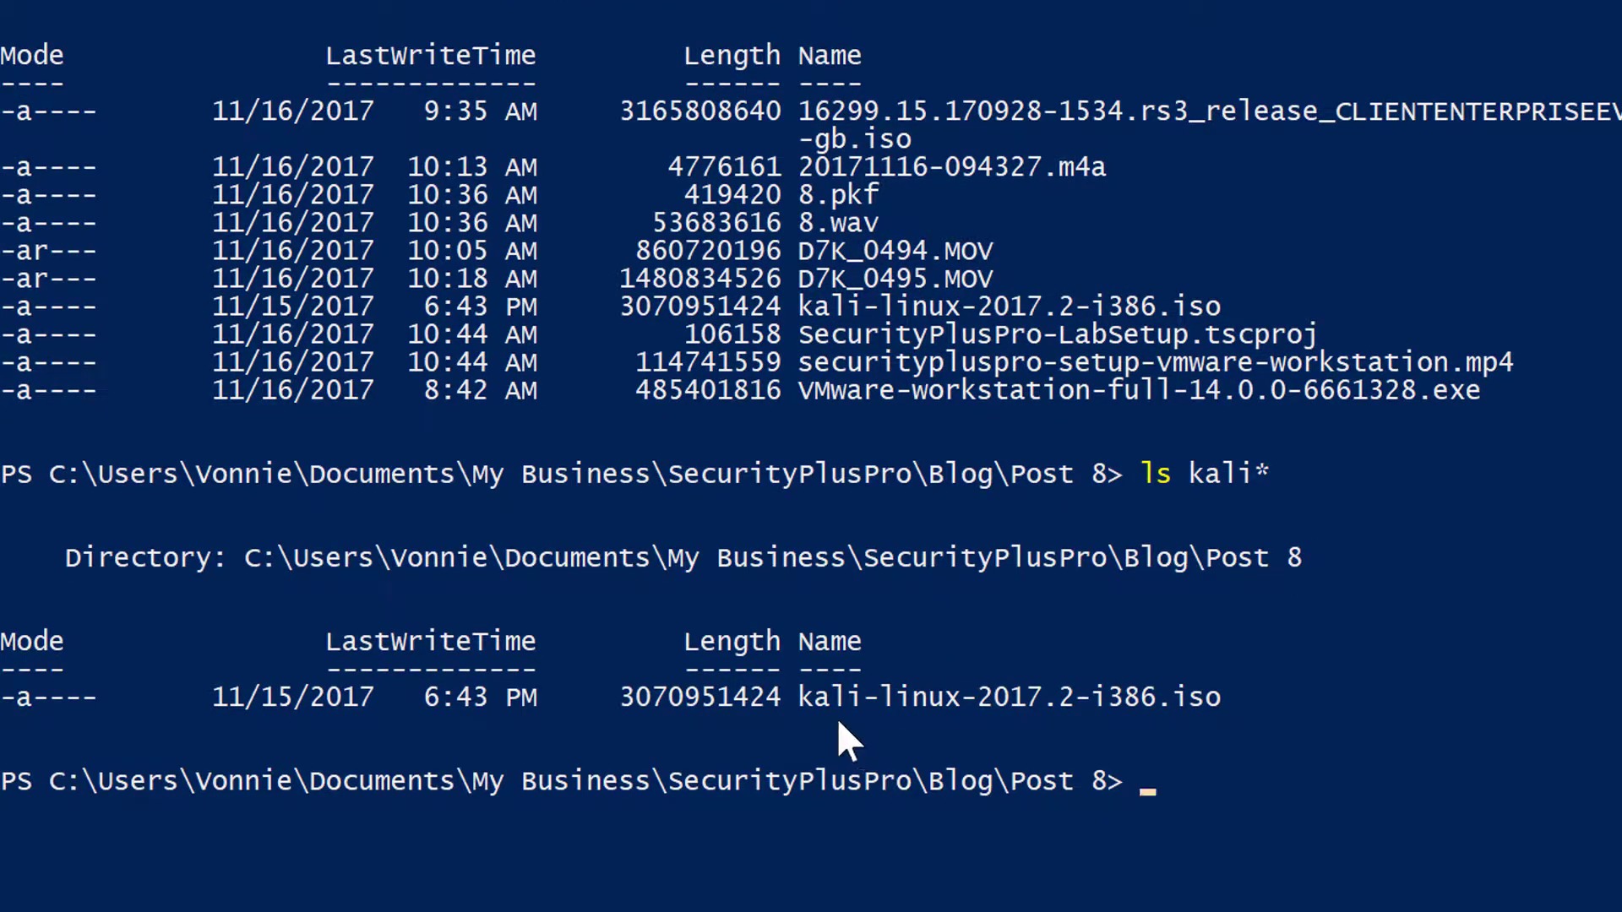
left_click_drag(887, 676, 1243, 686)
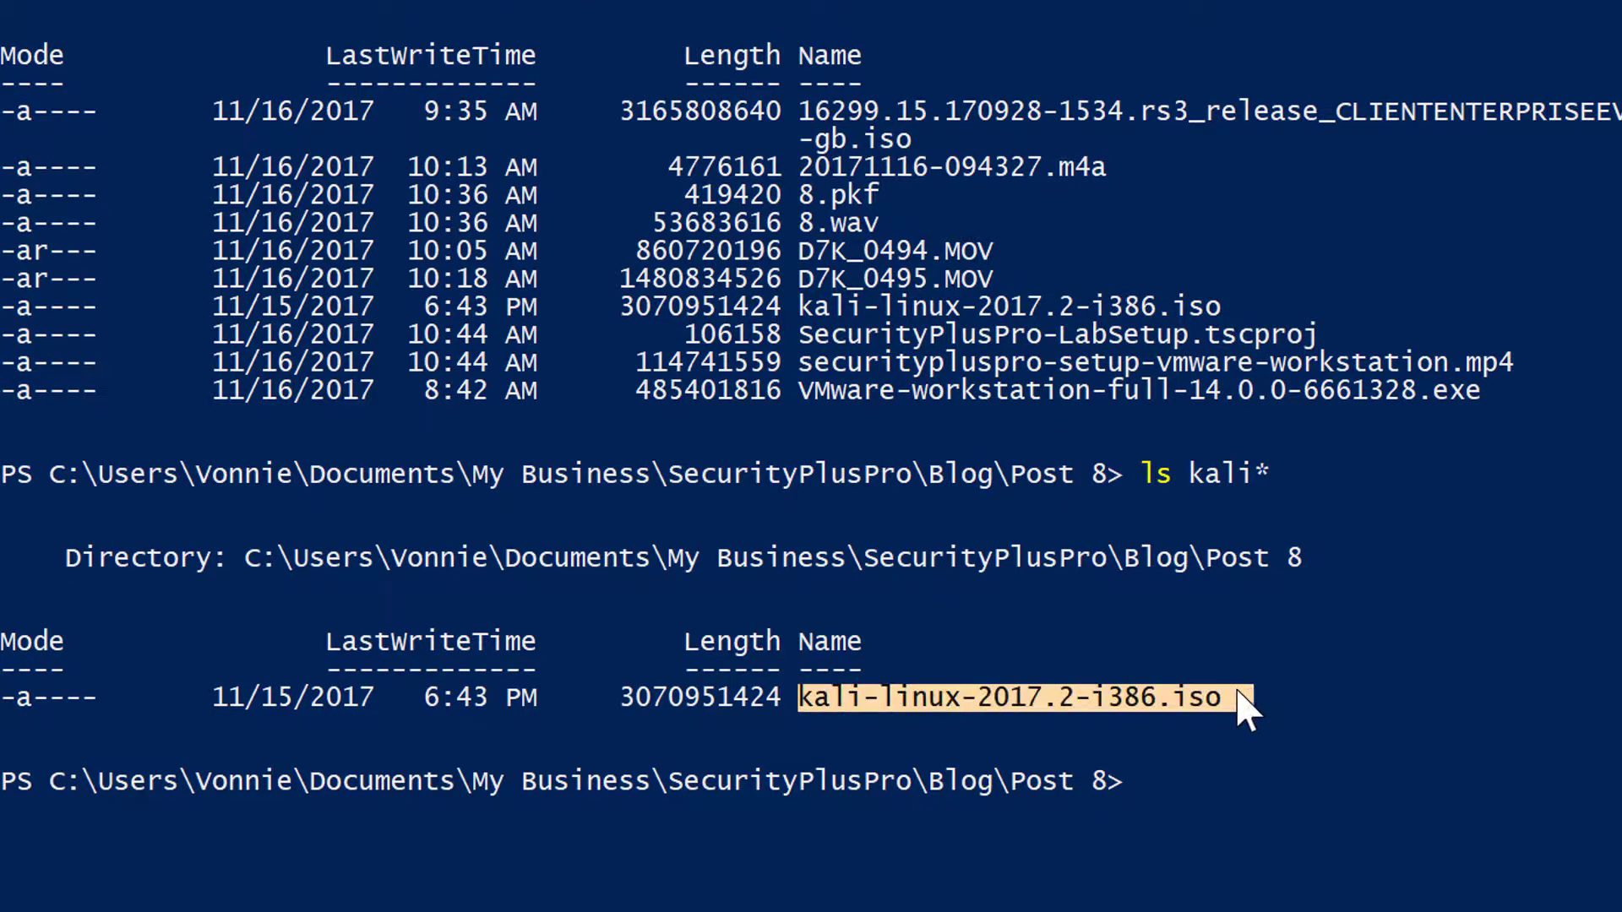
left_click(1197, 754)
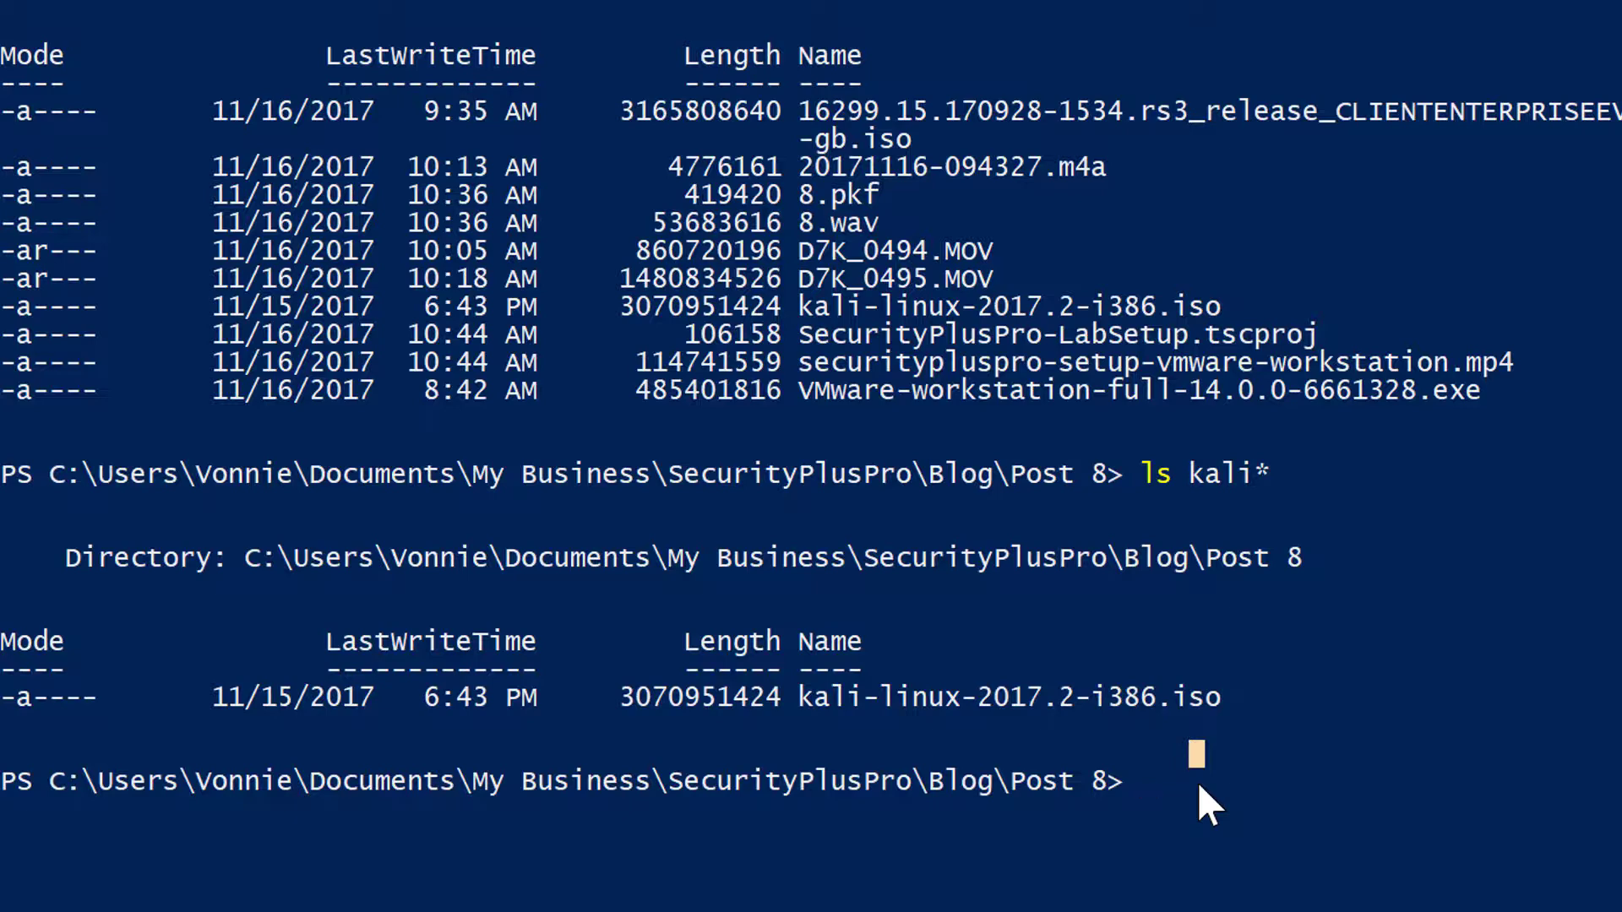
Search for hash-related PowerShell commands with gcm *hash*.
type("gcm")
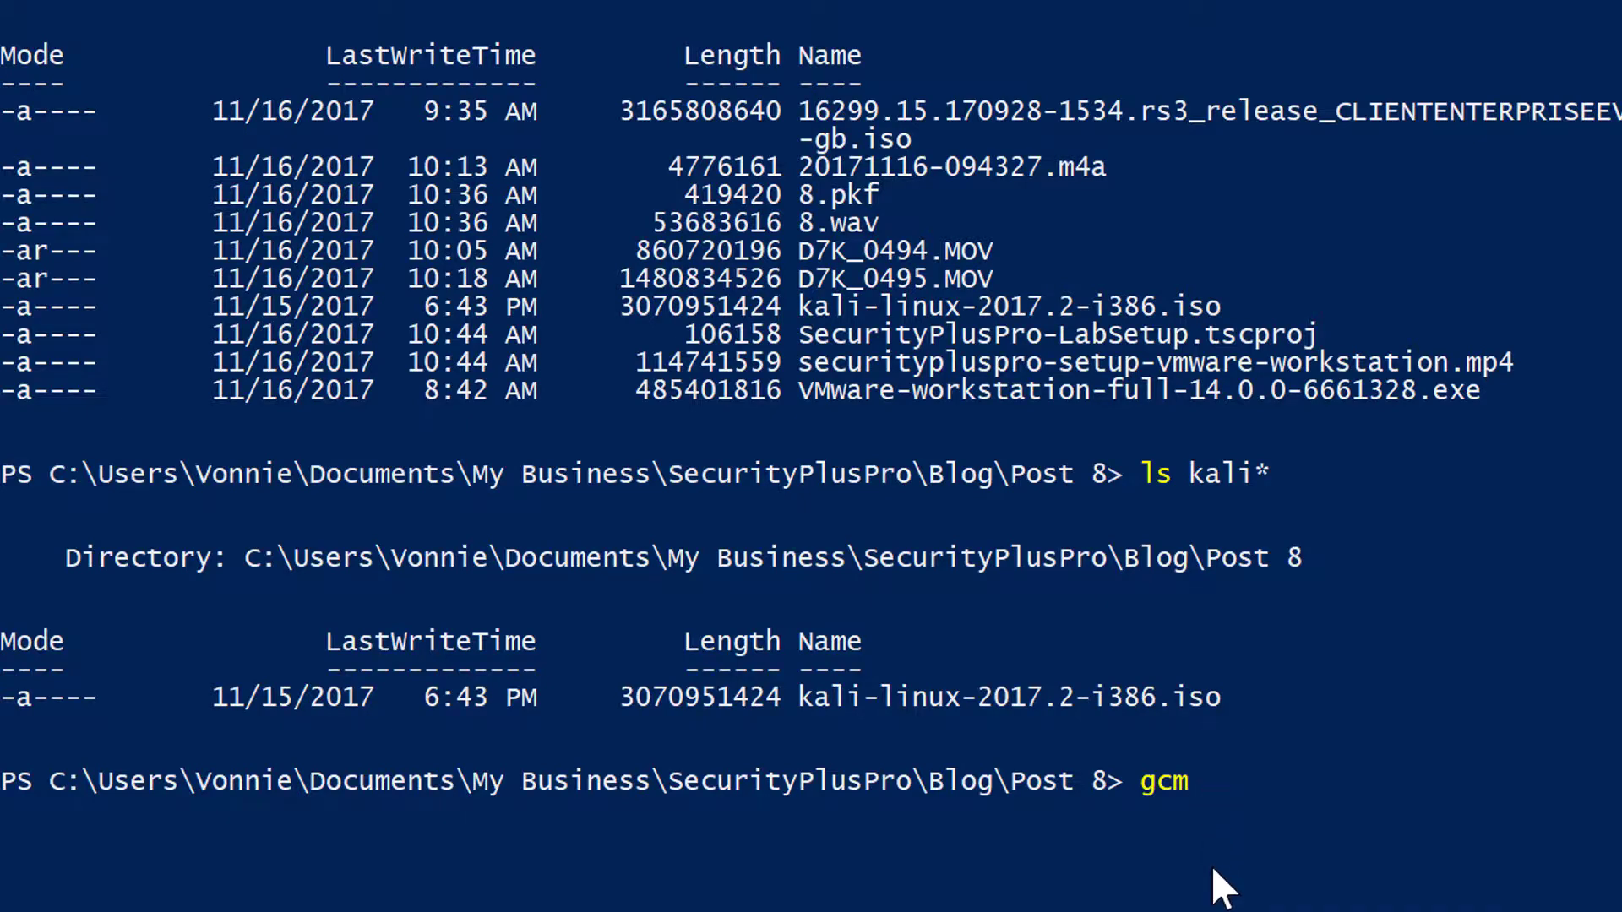
type("*hash*")
key("Return")
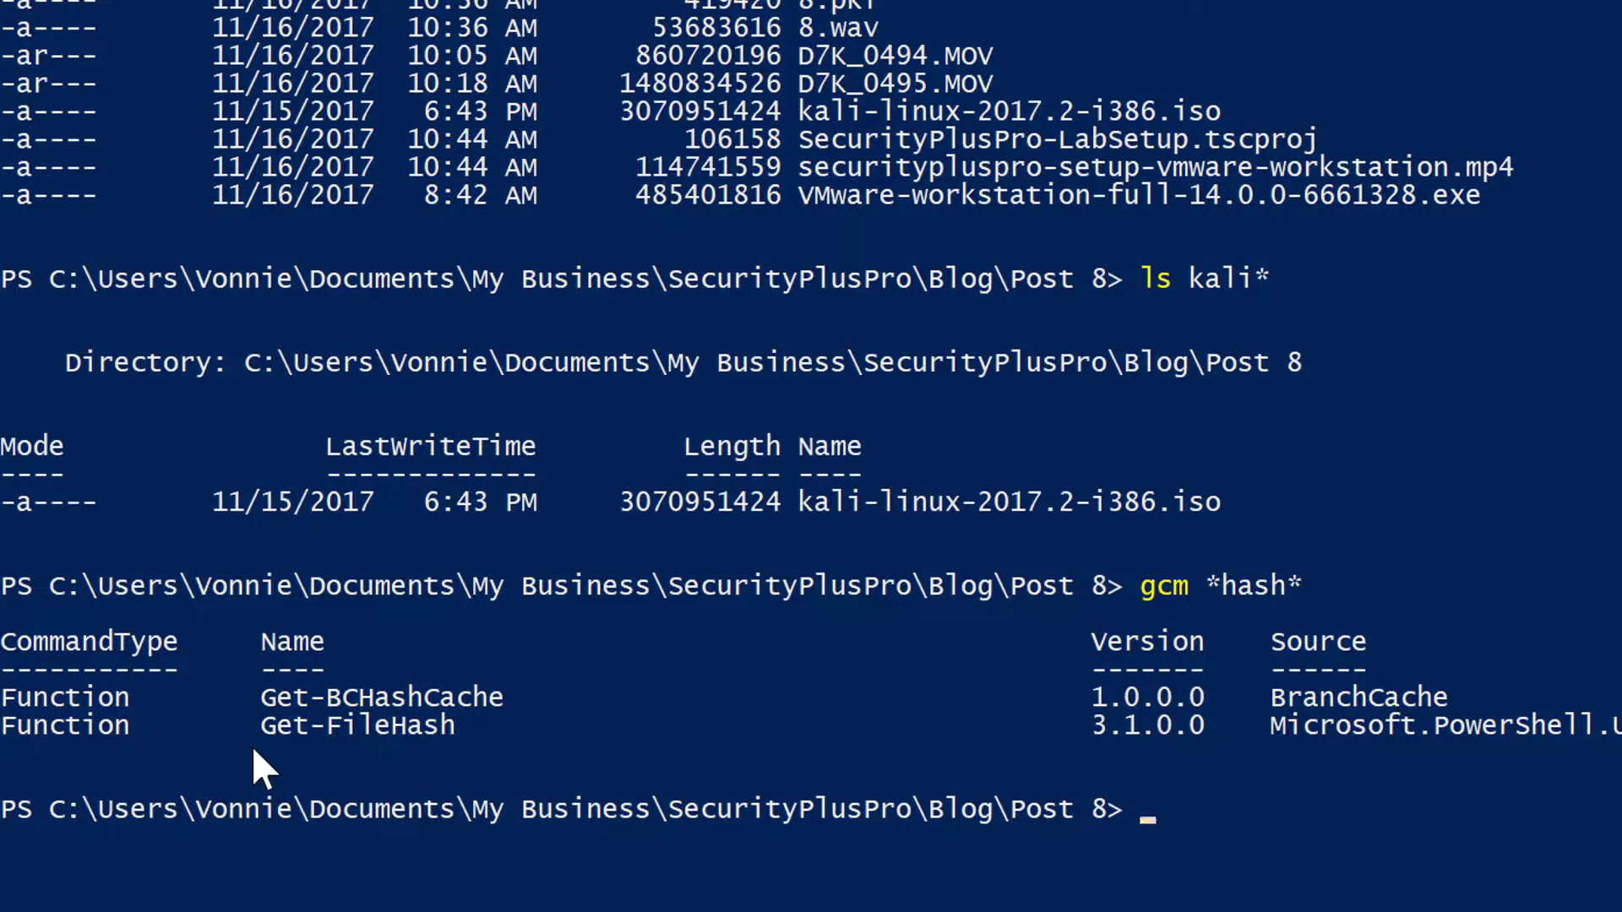
Enter a Get-FileHash command with -Path set to .\kali-linux-2017.2-i386.iso.
type("Get-File")
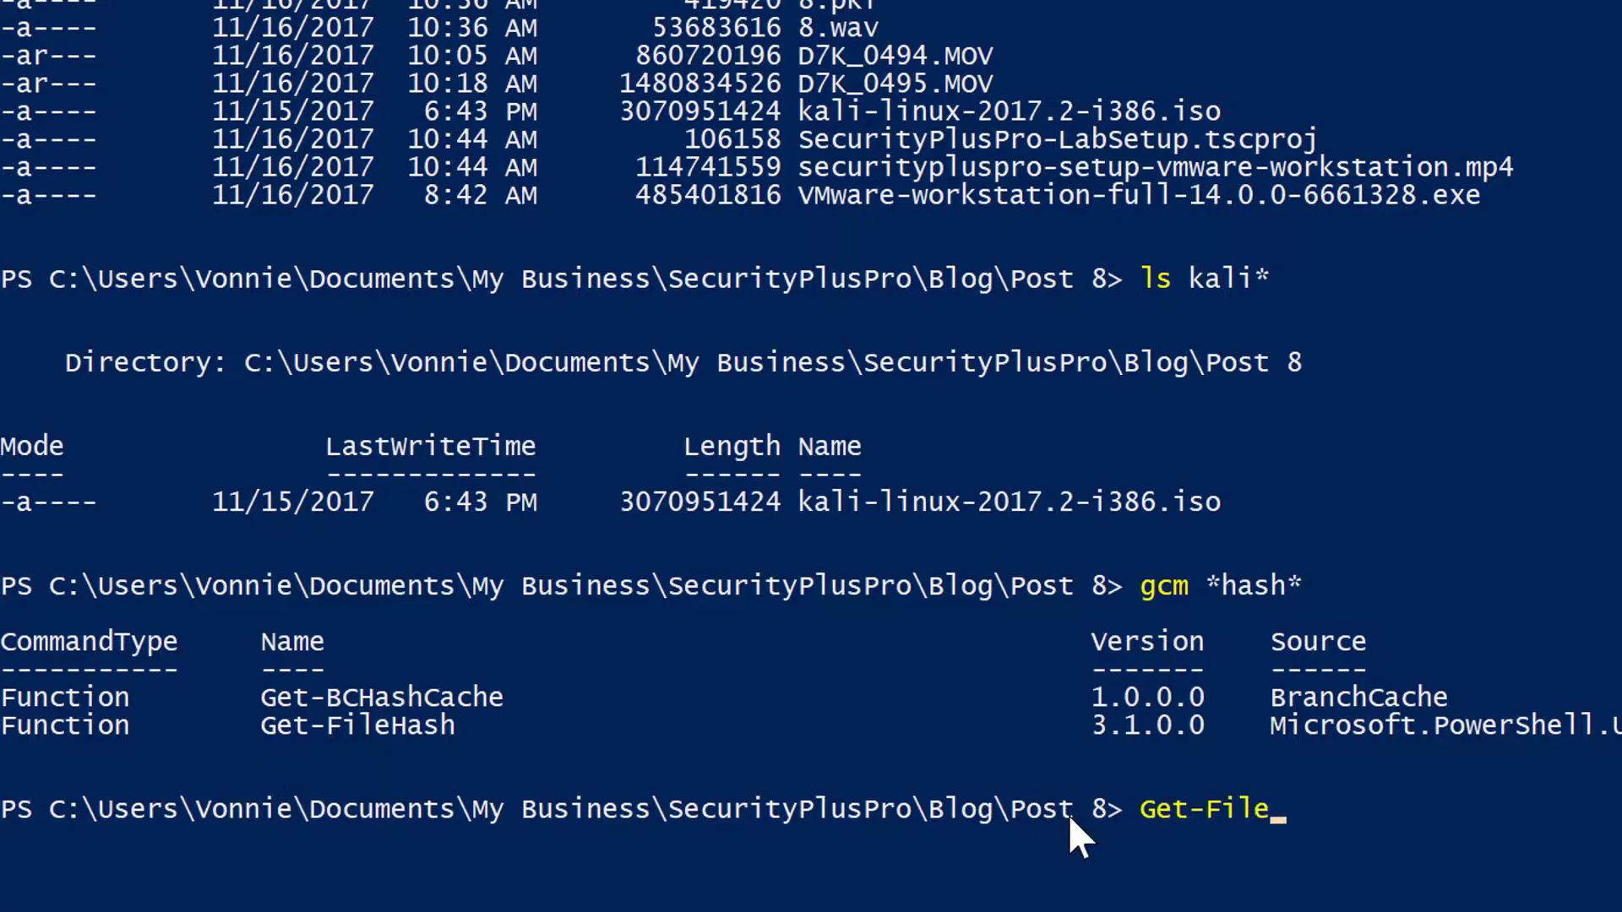
type("Hash -")
key("Tab")
key("Tab")
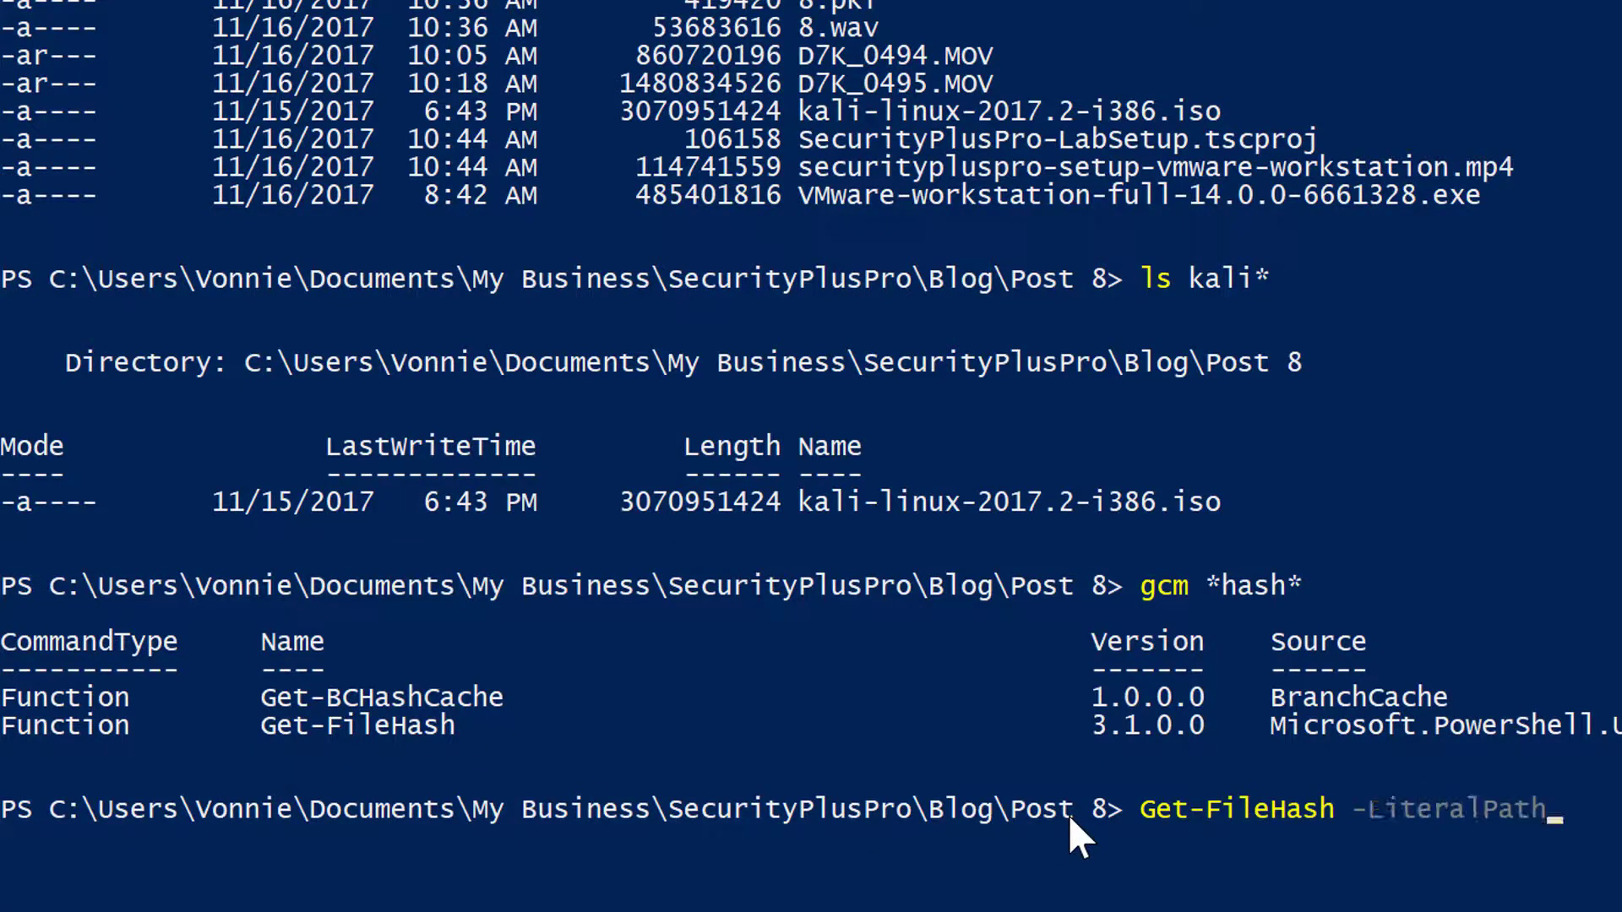
key("Tab")
key("shift+Tab")
key("shift+Tab")
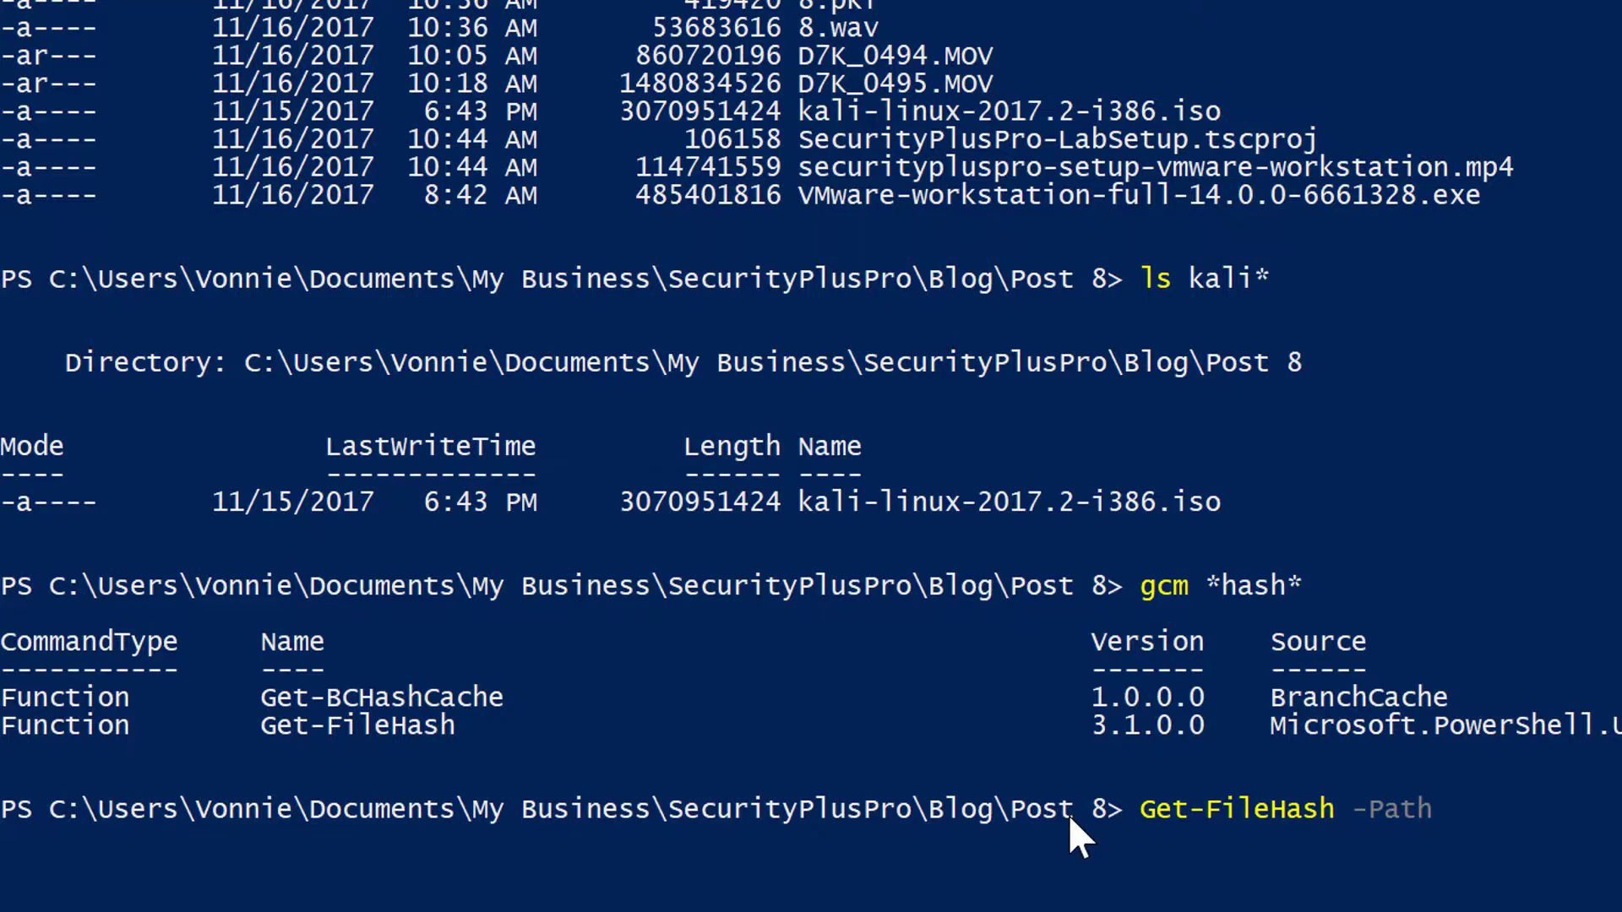
type("k")
key("Tab")
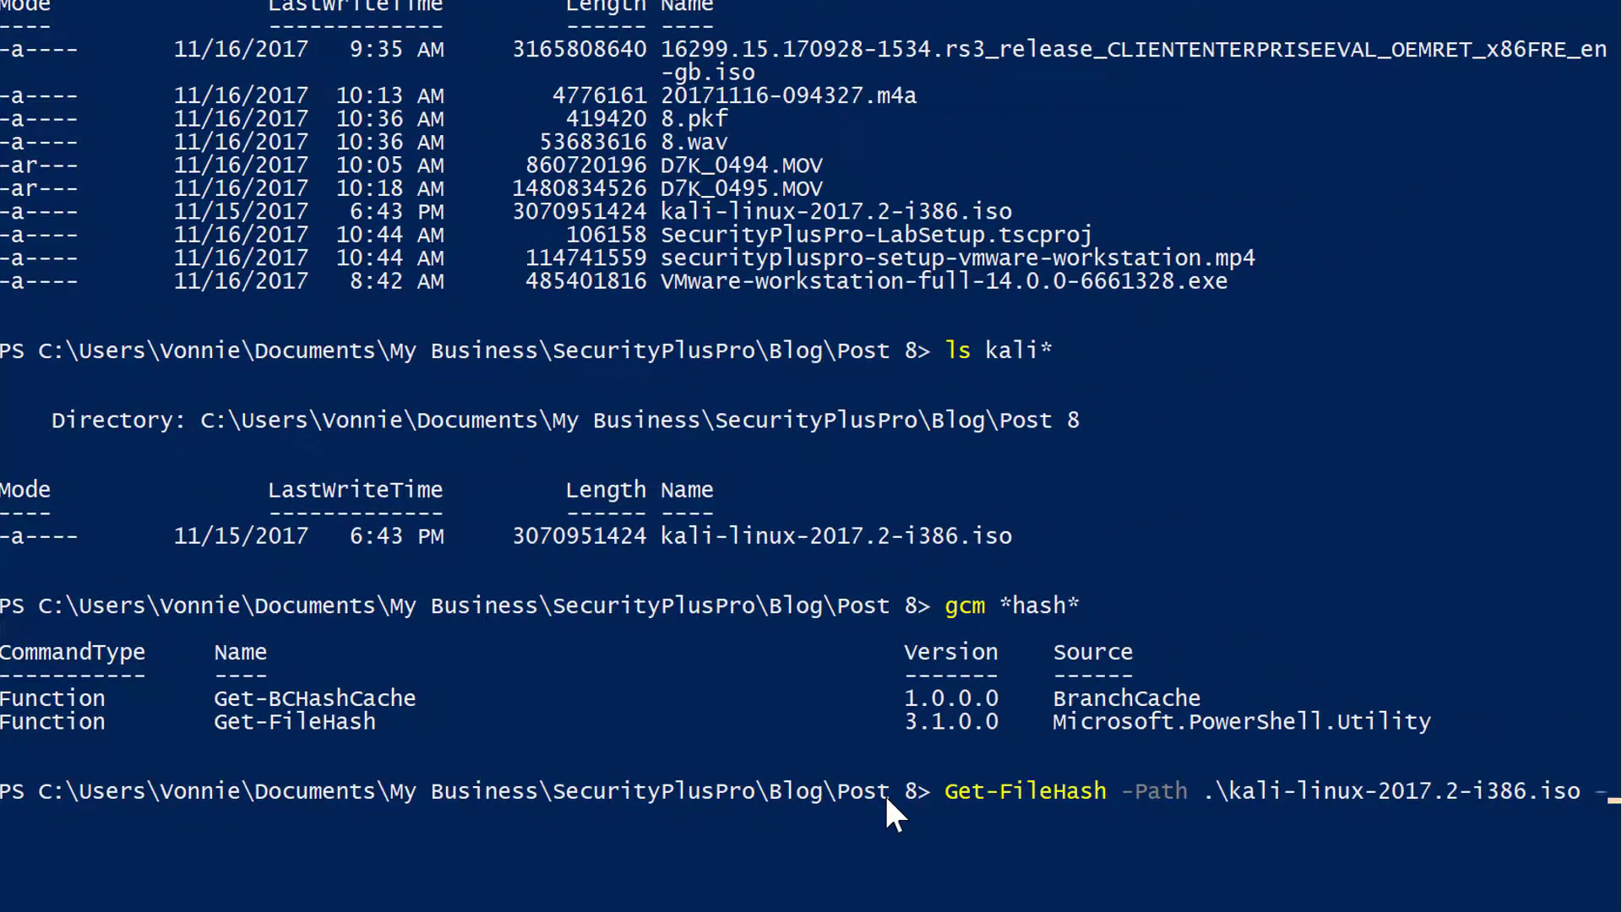
Add the -Algorithm SHA256 parameter to the Get-FileHash command and run it.
type("-")
key("Tab")
key("Tab")
key("shift+Tab")
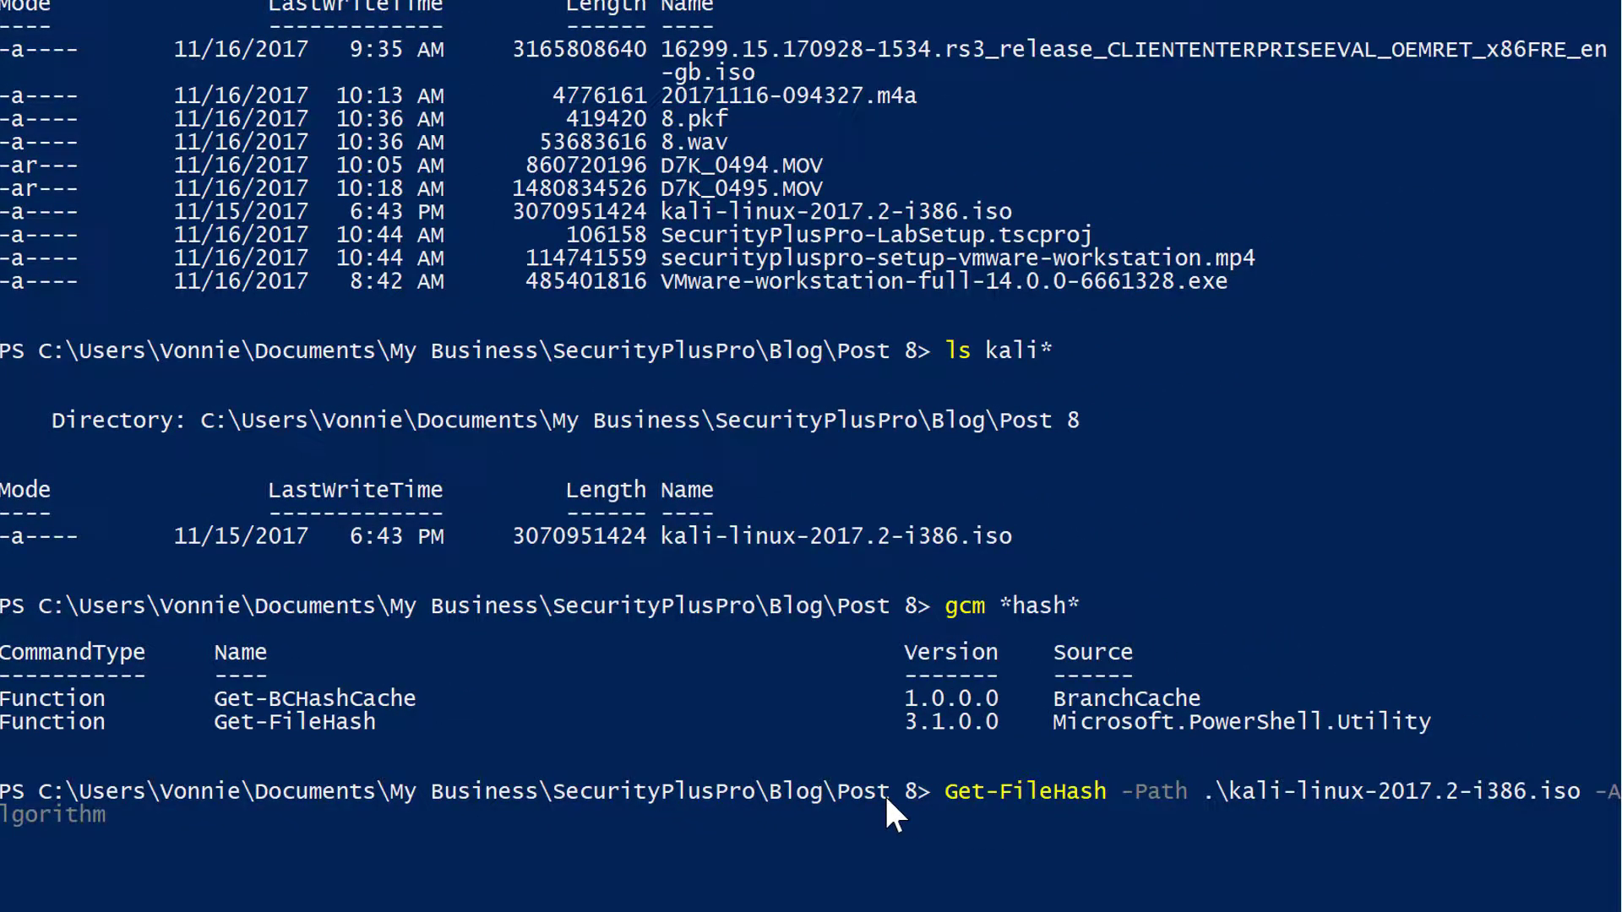
key("shift+Tab")
key("Tab")
key("Tab")
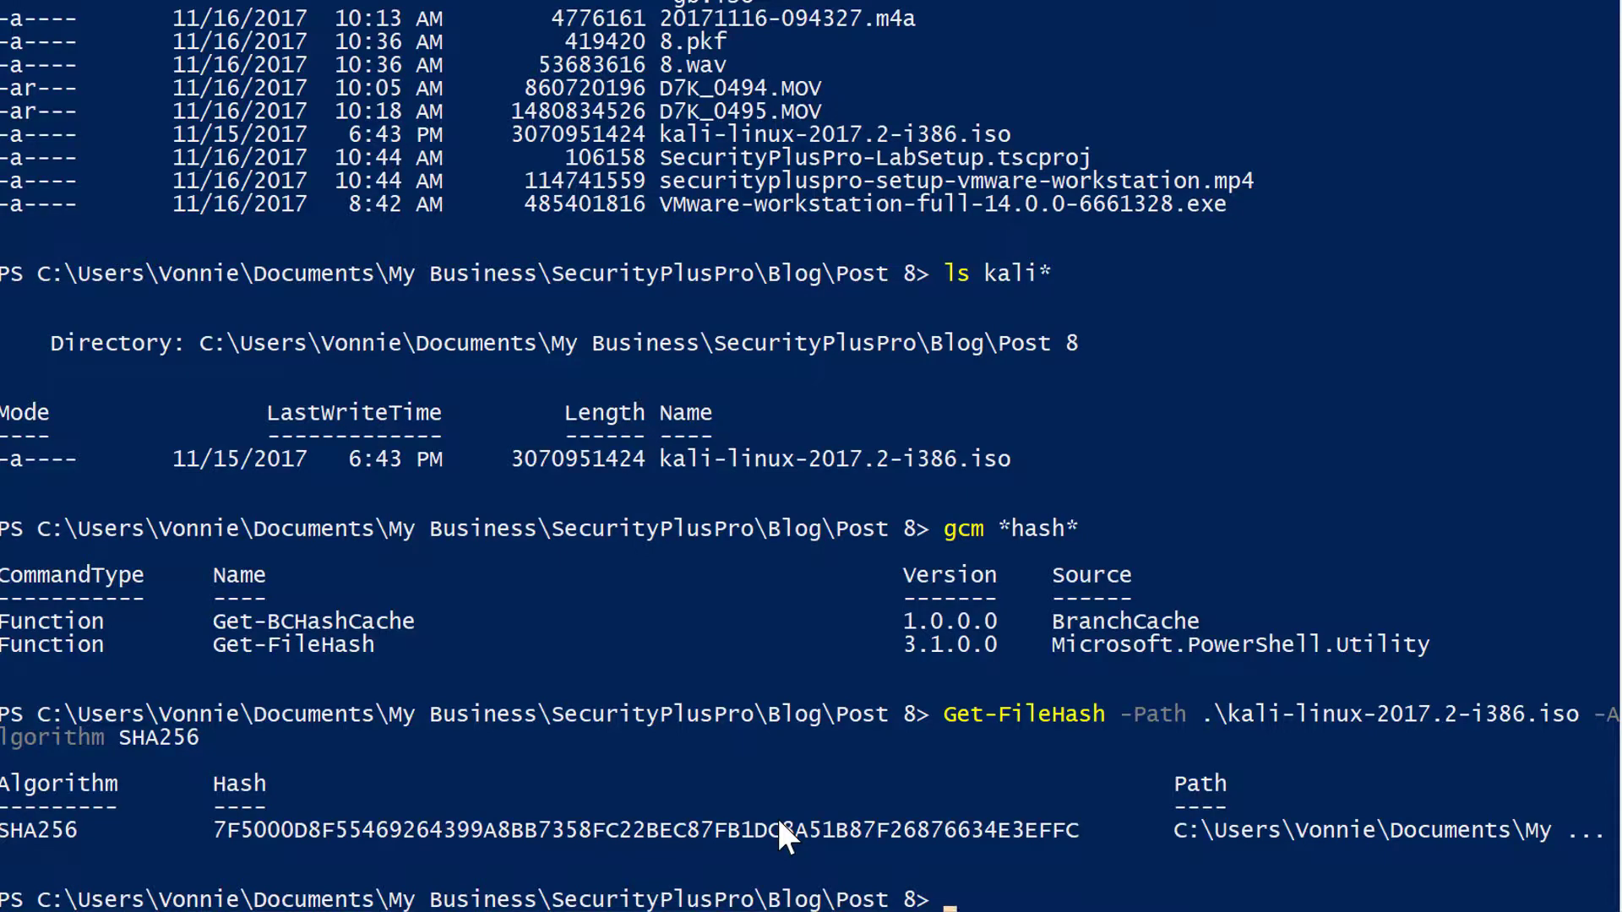
Launch Notepad with start notepad and paste the published sha256sum on the first line.
double_click(700, 824)
right_click(696, 848)
double_click(696, 833)
left_click(1051, 889)
type("start notepad")
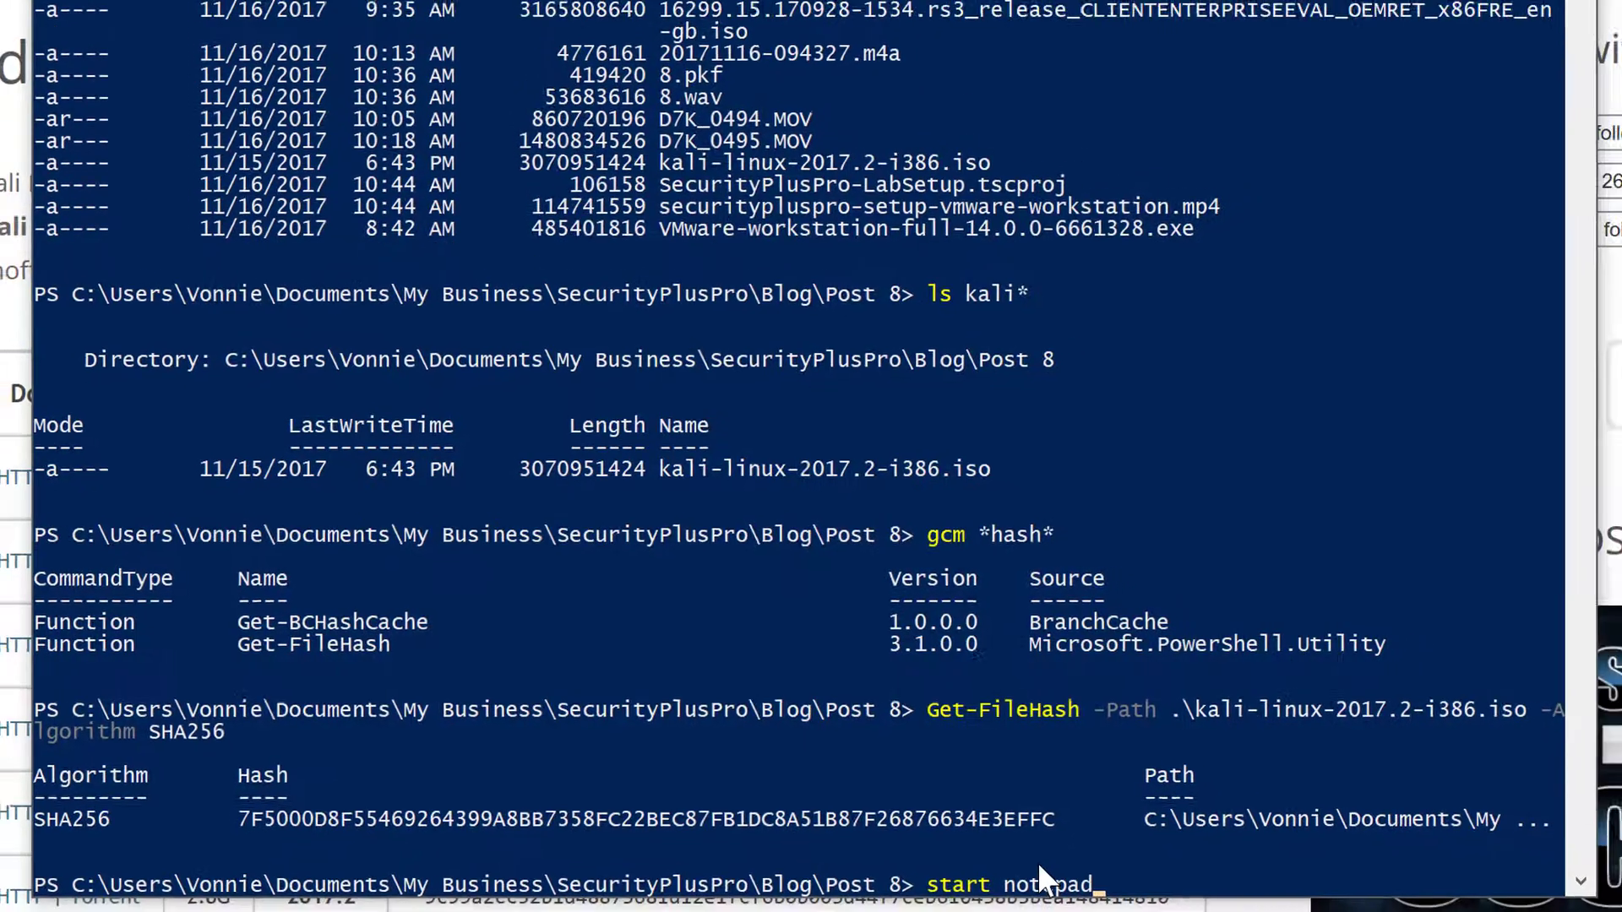
key("Return")
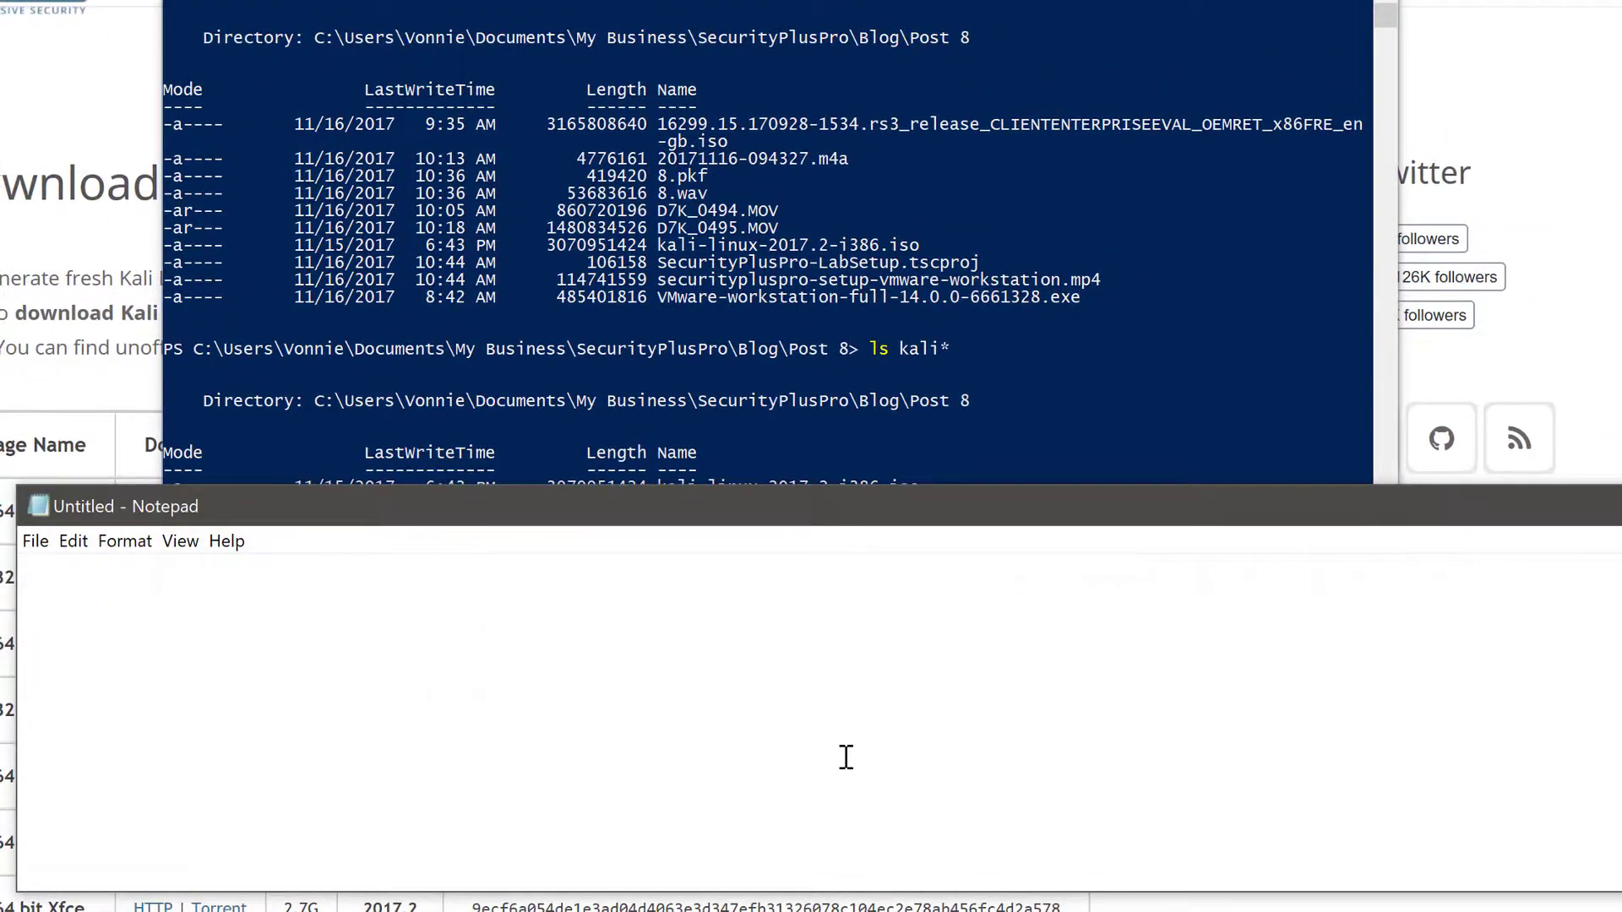
key("ctrl+v")
key("Return")
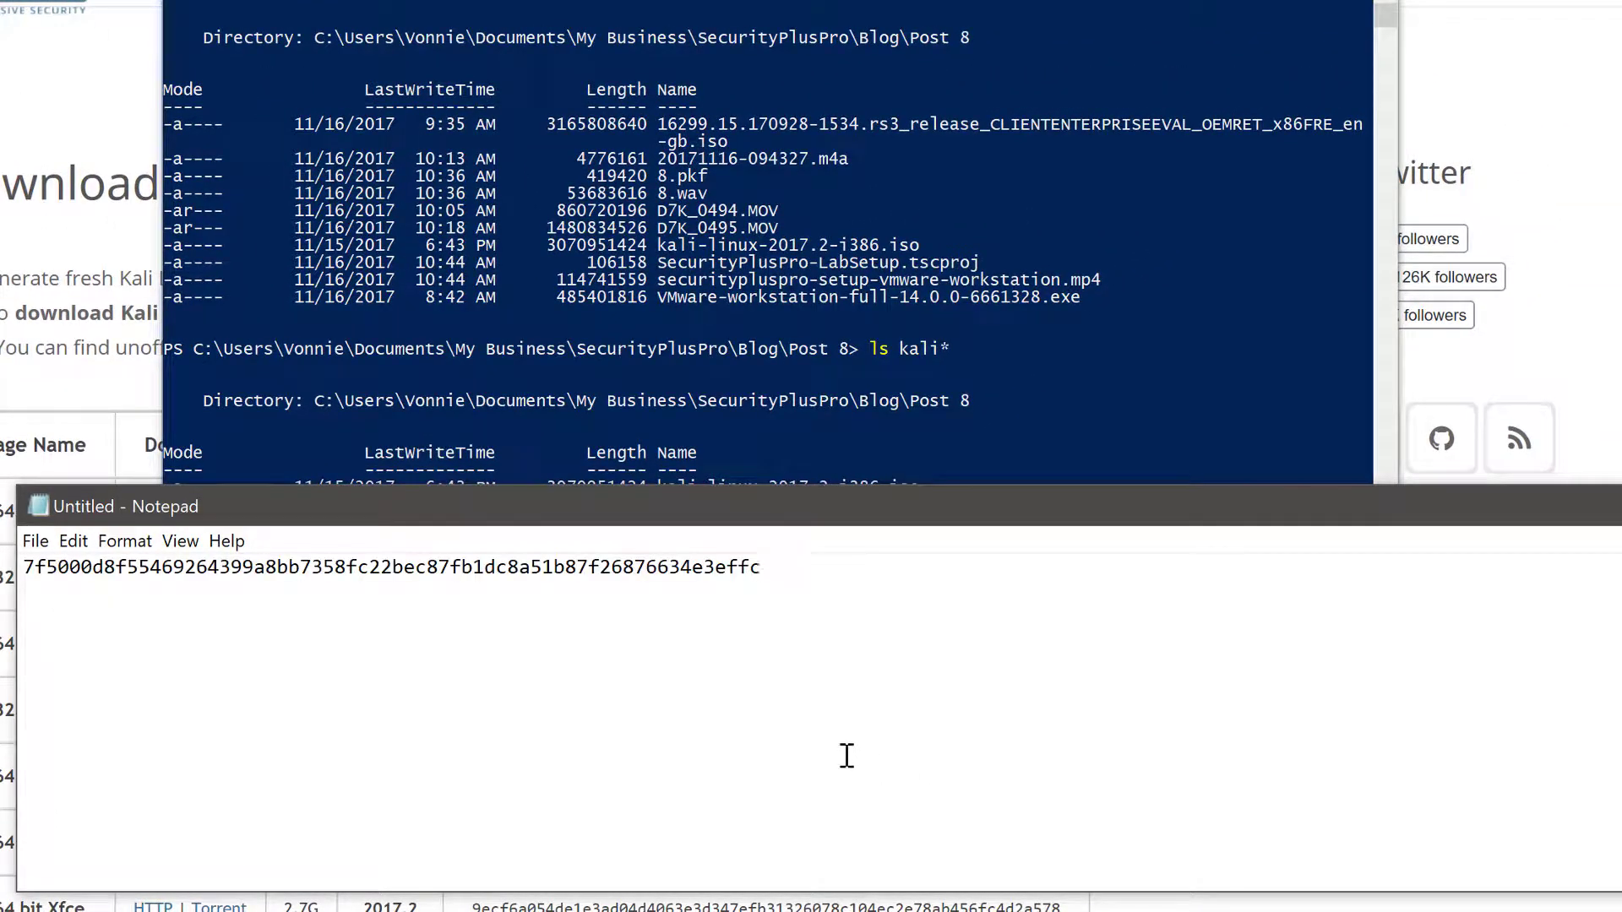
Copy the SHA256 hash computed in PowerShell and paste it on the second line in Notepad.
key("alt+Tab")
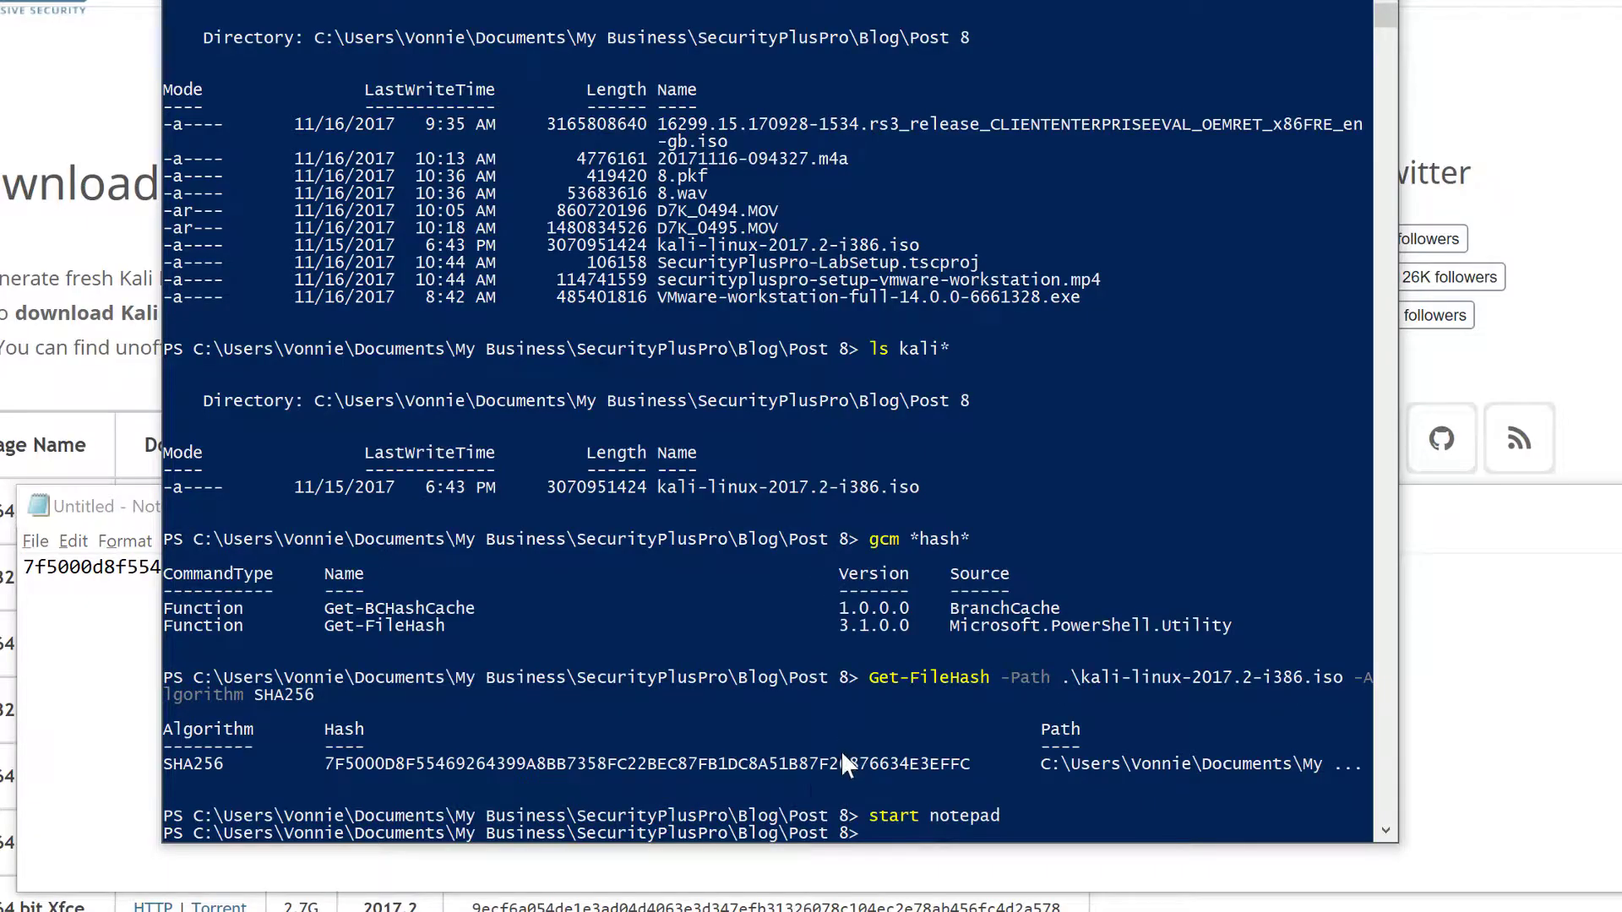
double_click(691, 767)
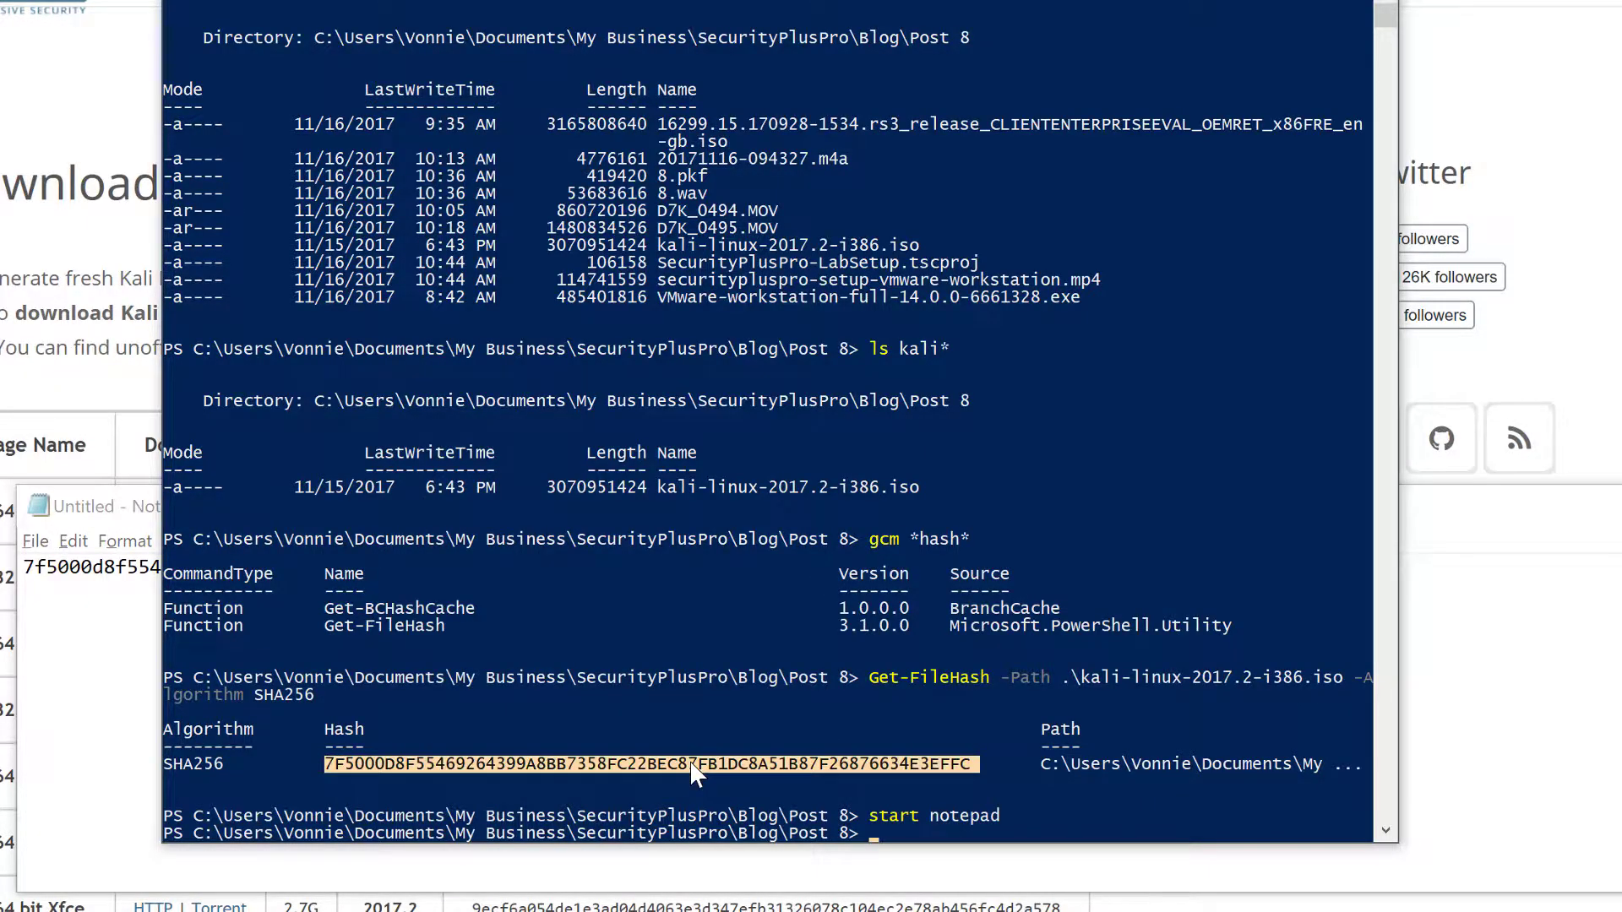
right_click(691, 764)
key("alt+Tab")
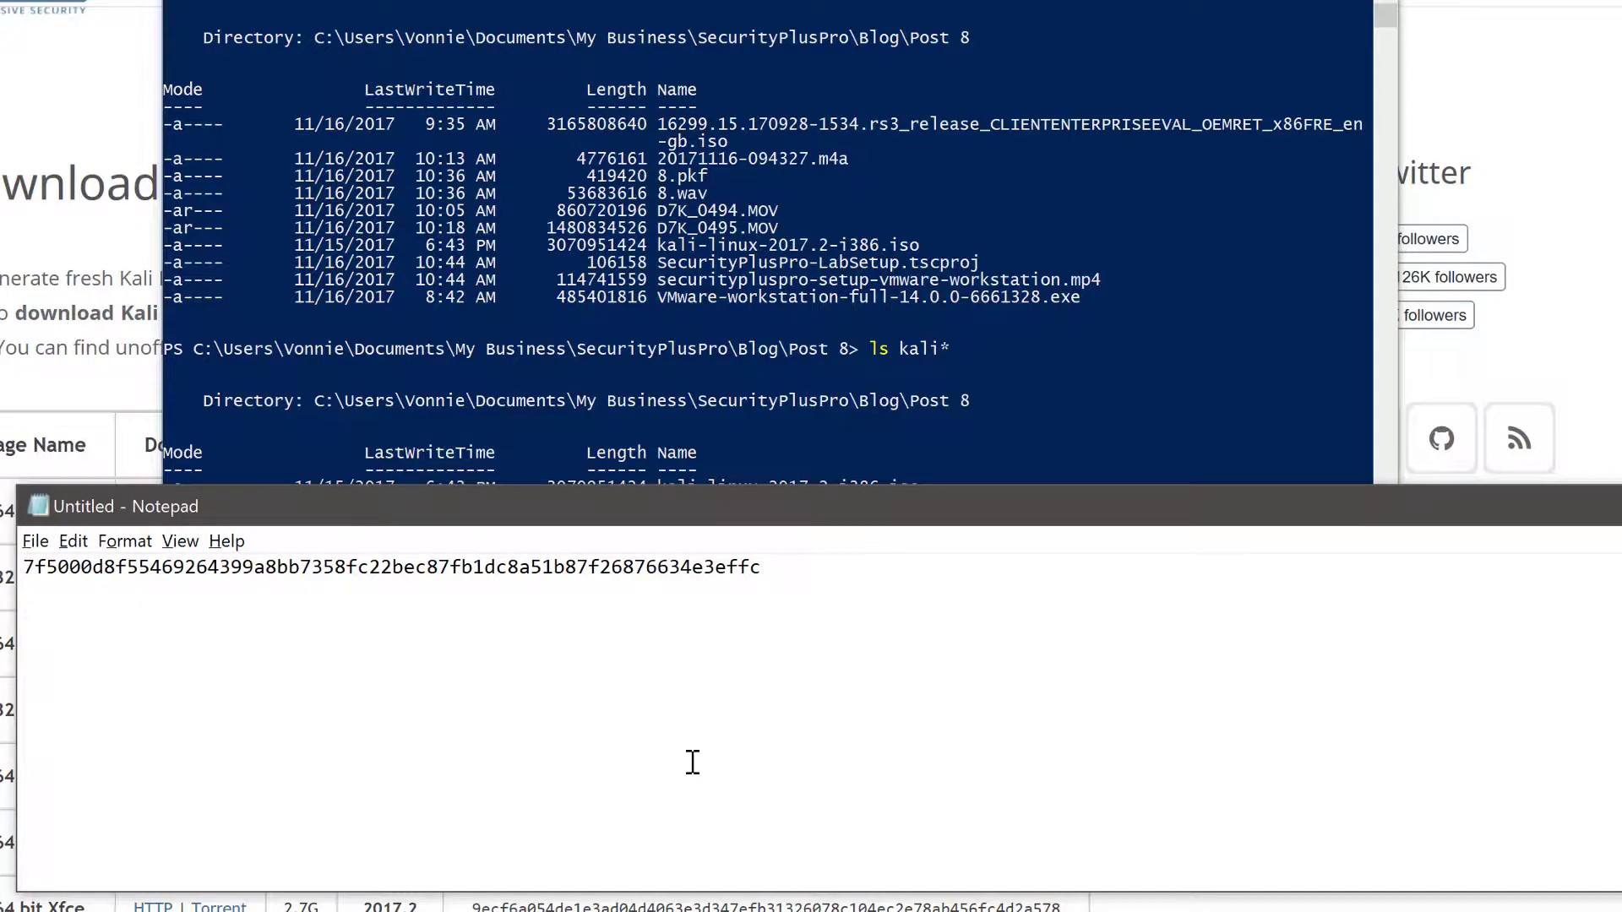
key("ctrl+v")
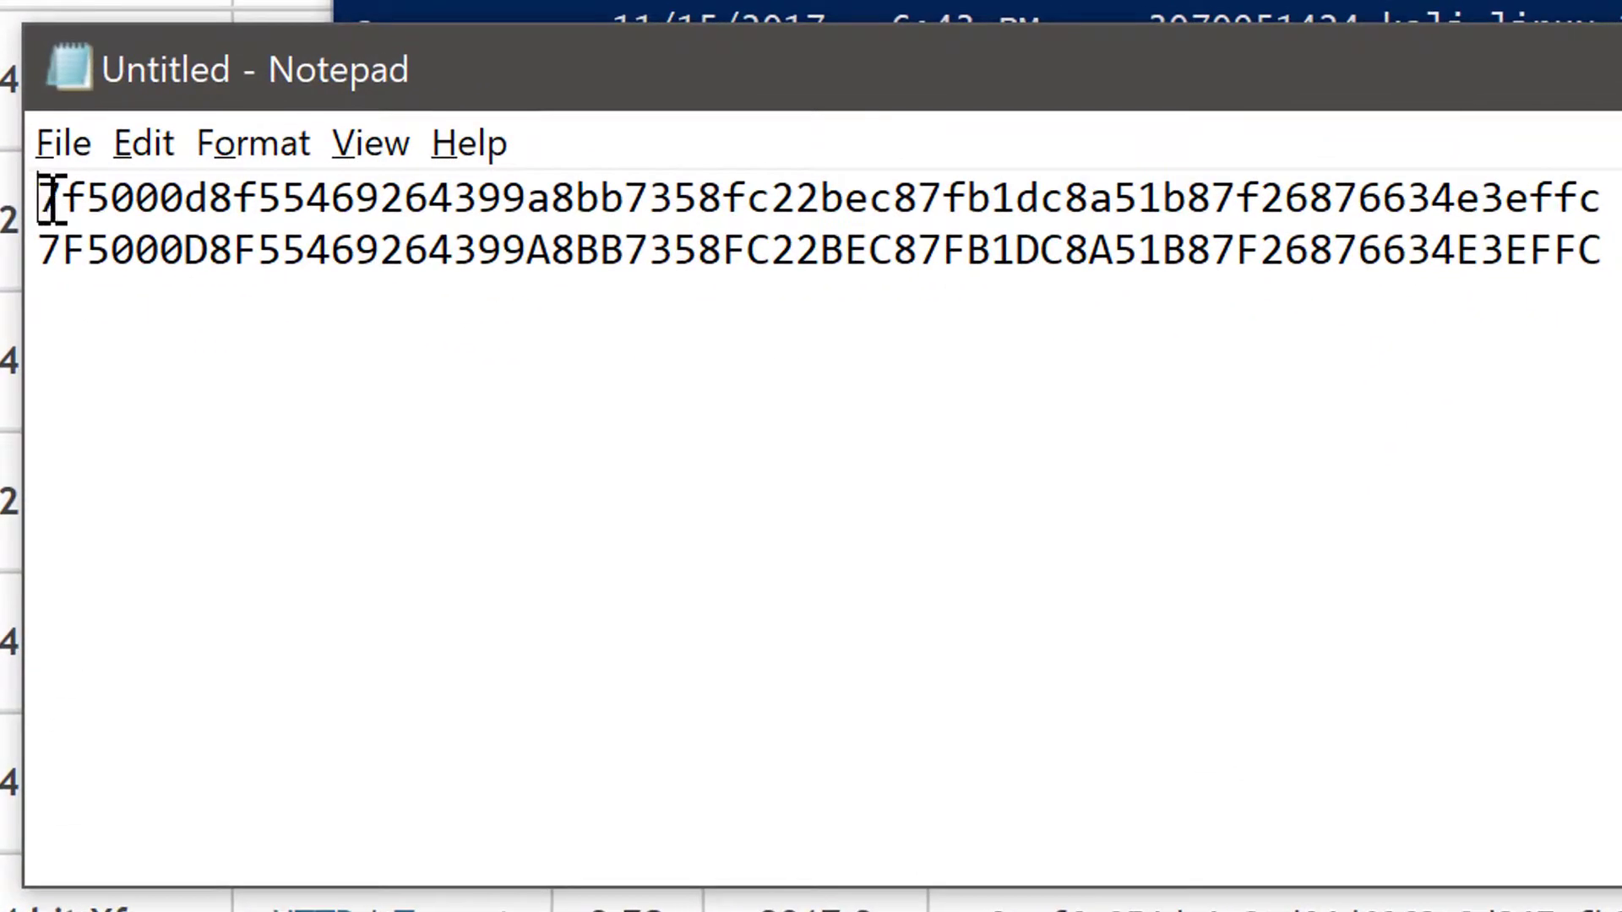
Compare the beginning and ending characters of the published and computed hashes in Notepad.
left_click_drag(29, 537, 692, 575)
left_click_drag(1336, 271, 1508, 251)
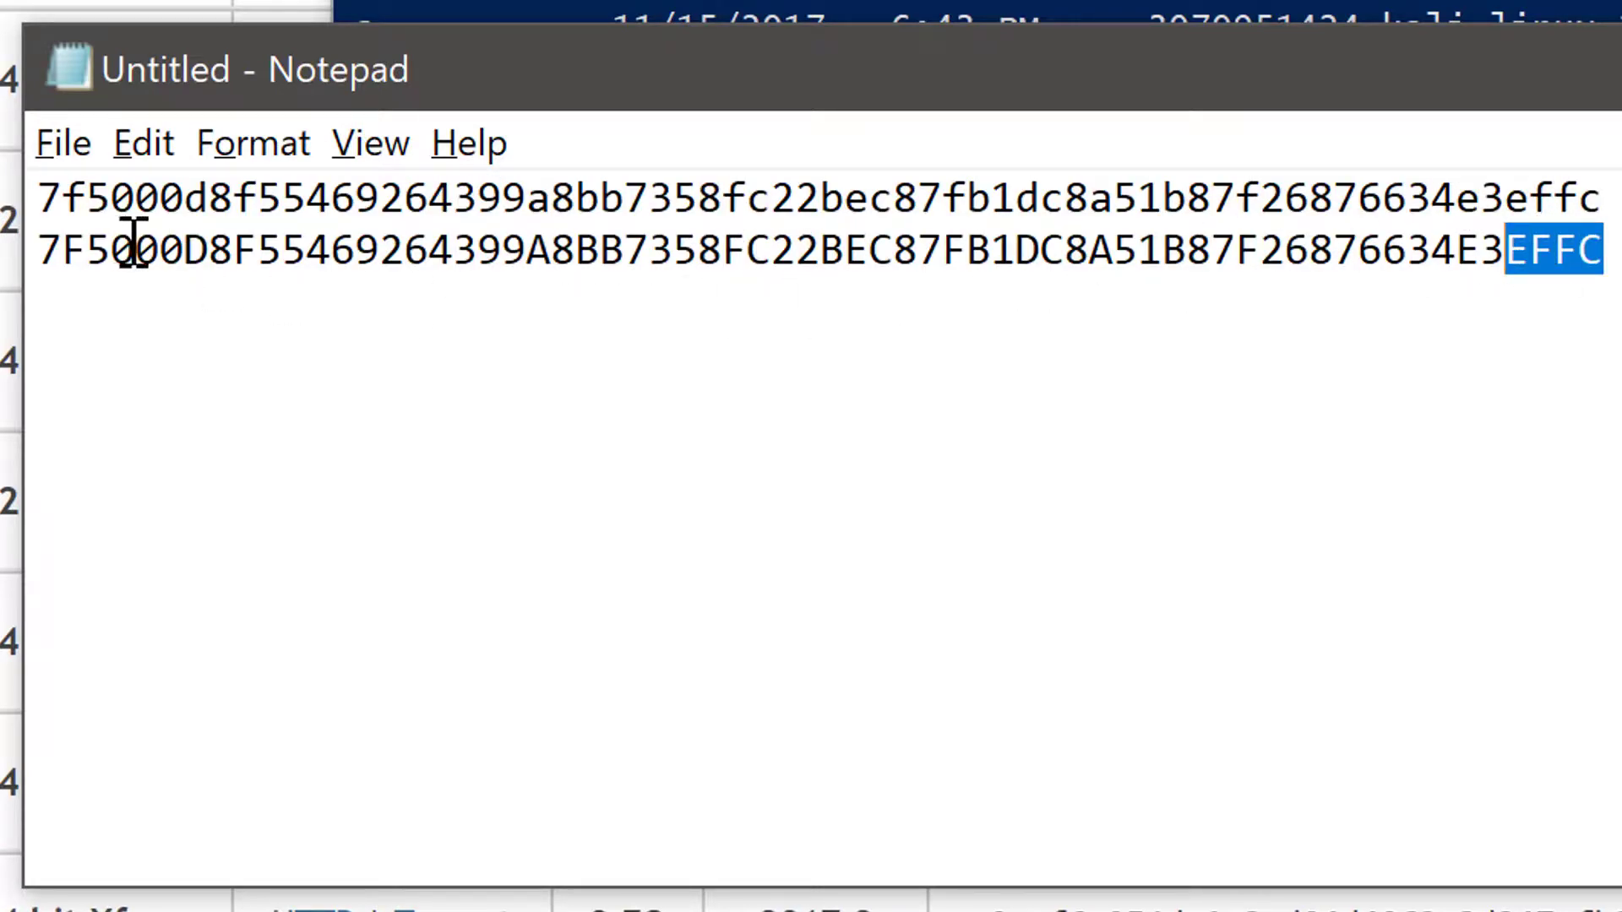
left_click_drag(140, 241, 11, 246)
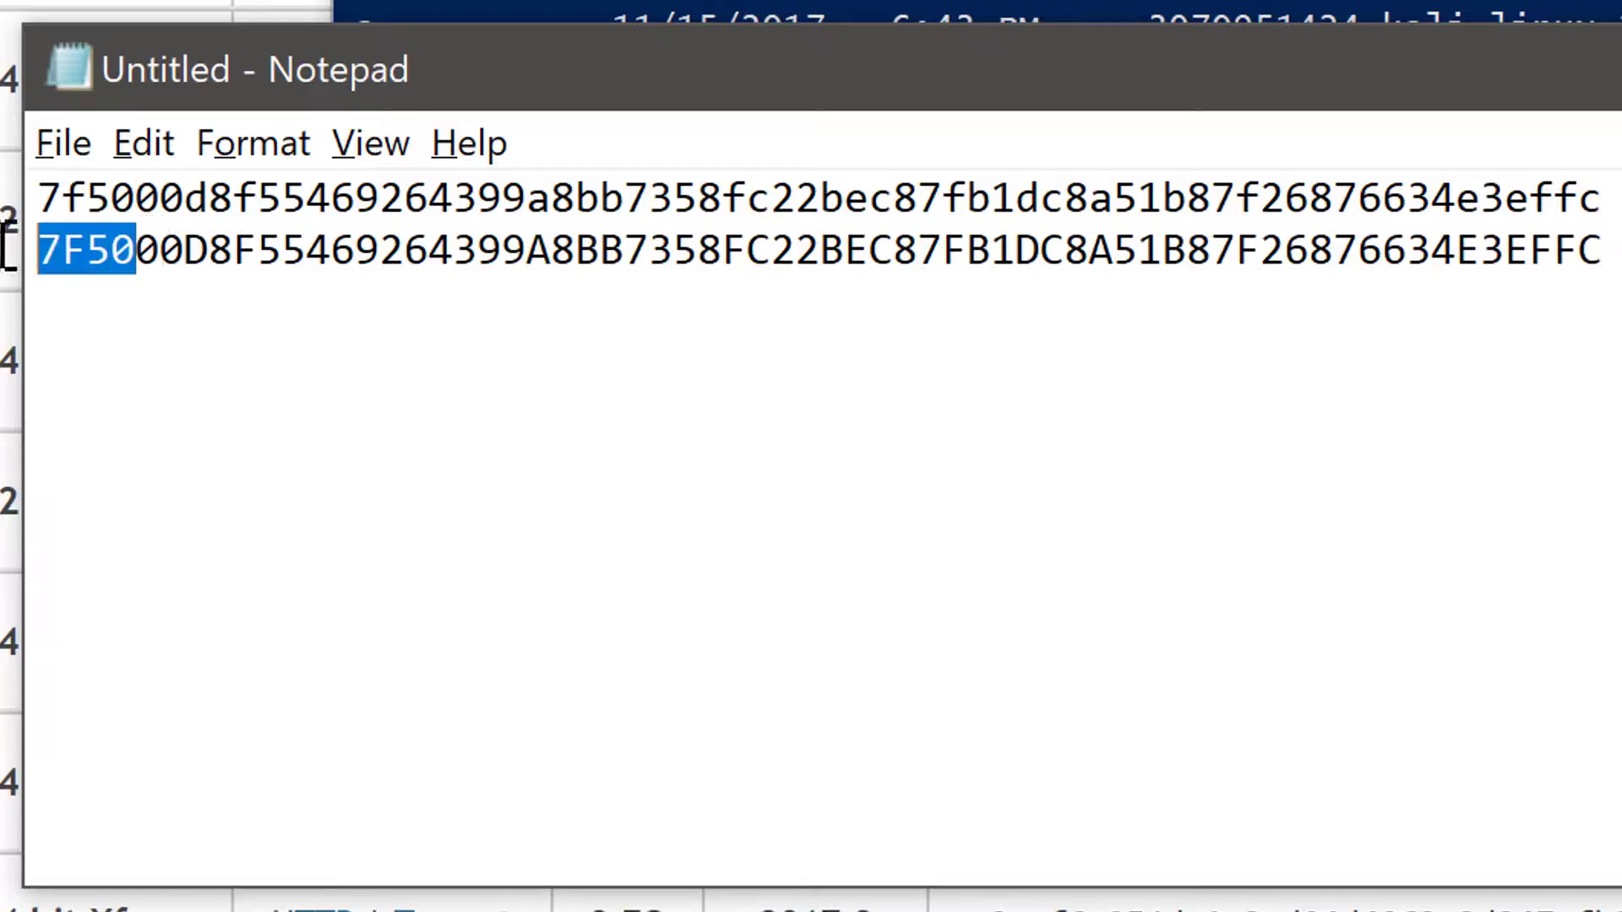
left_click(1014, 251)
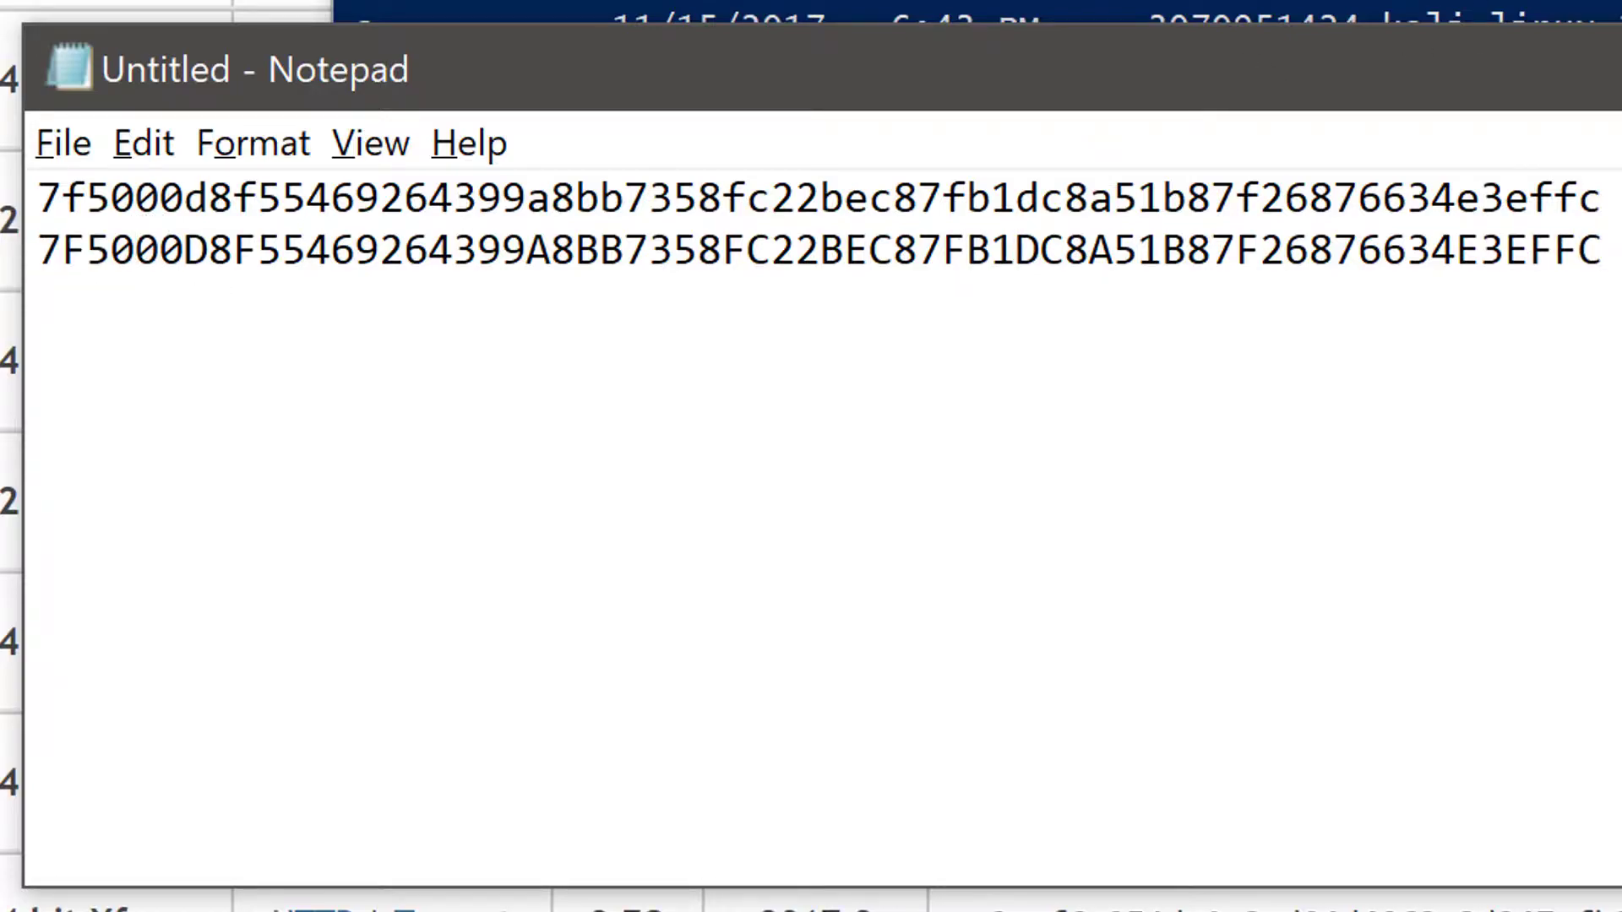
Close Notepad without saving the compared hashes and exit the PowerShell session.
key("alt+F4")
type("ne")
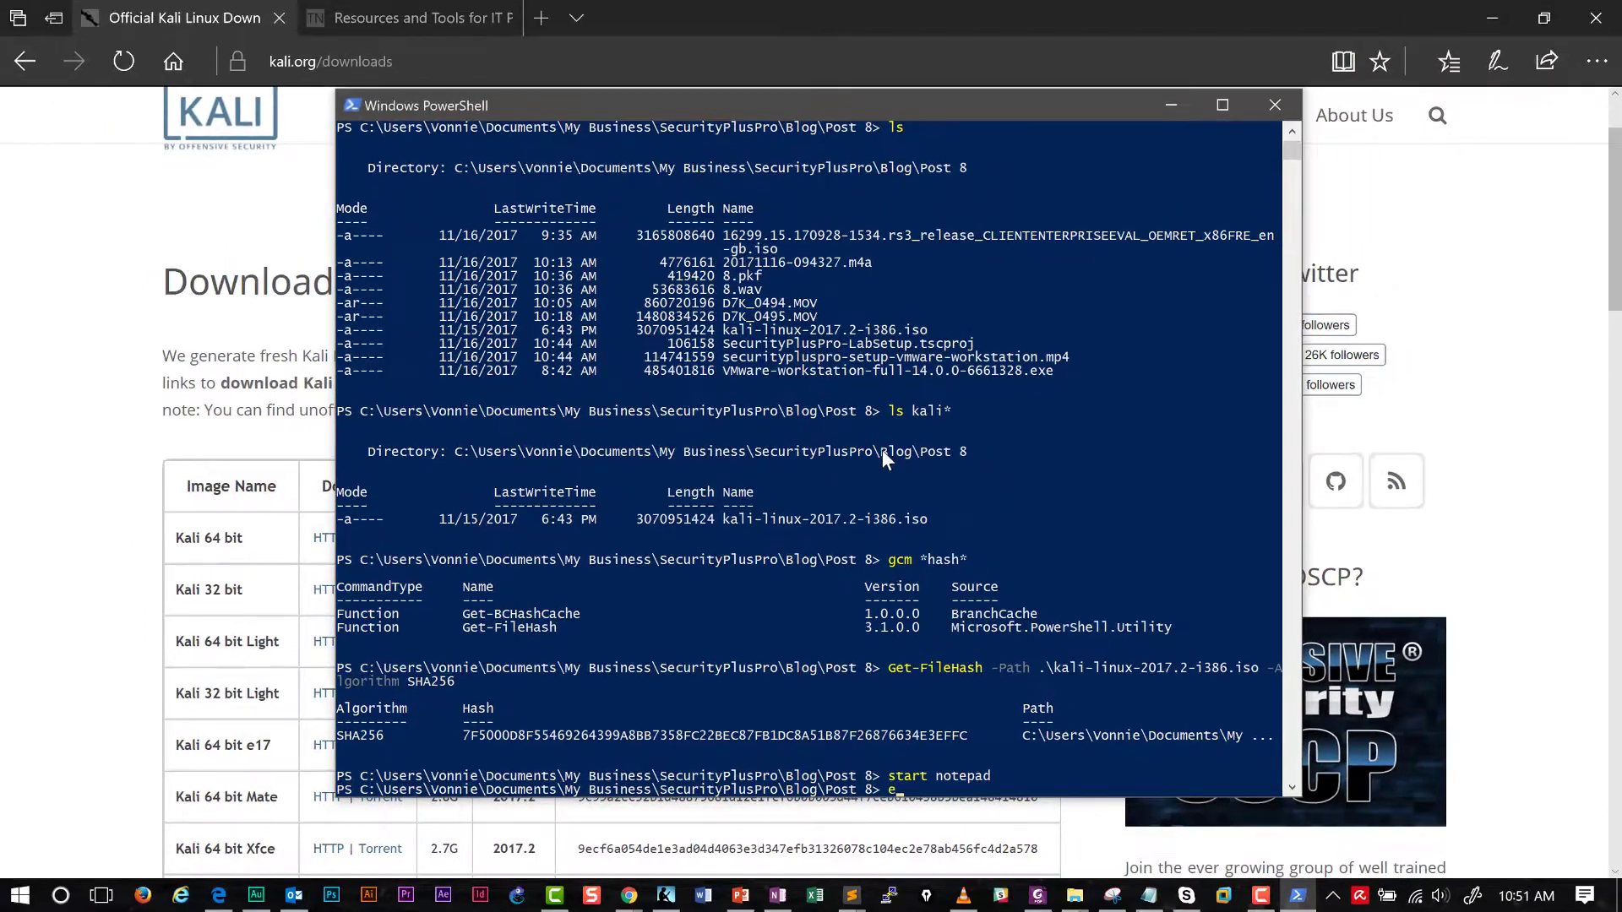
type("xit")
key("Return")
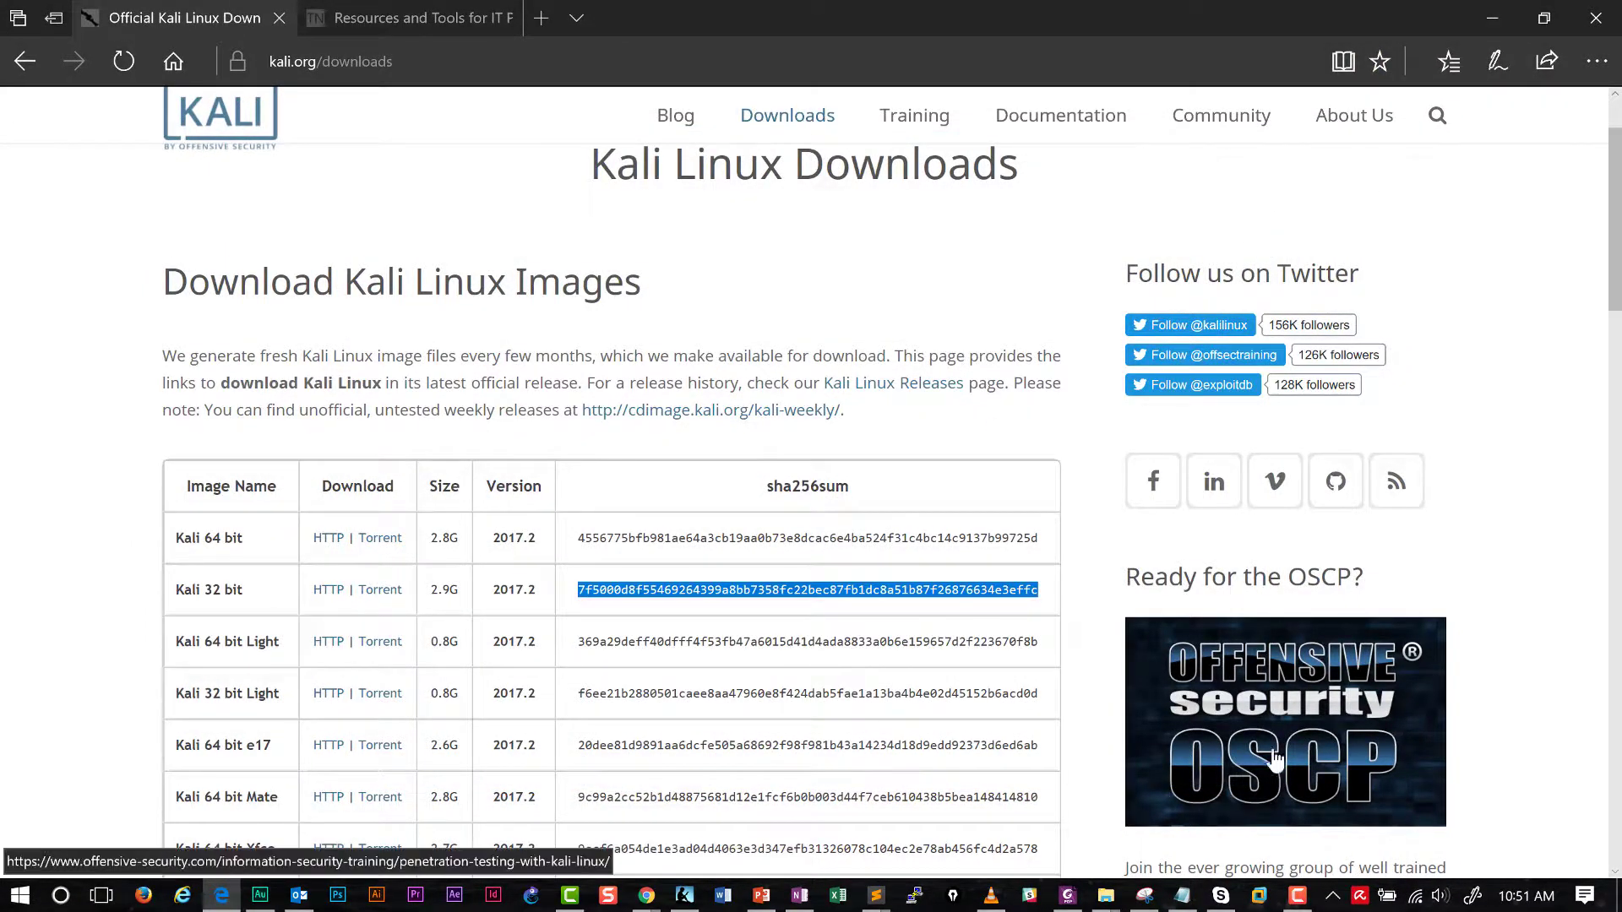
Switch to VMware Workstation, widen its window and start creating a new virtual machine.
key("F10")
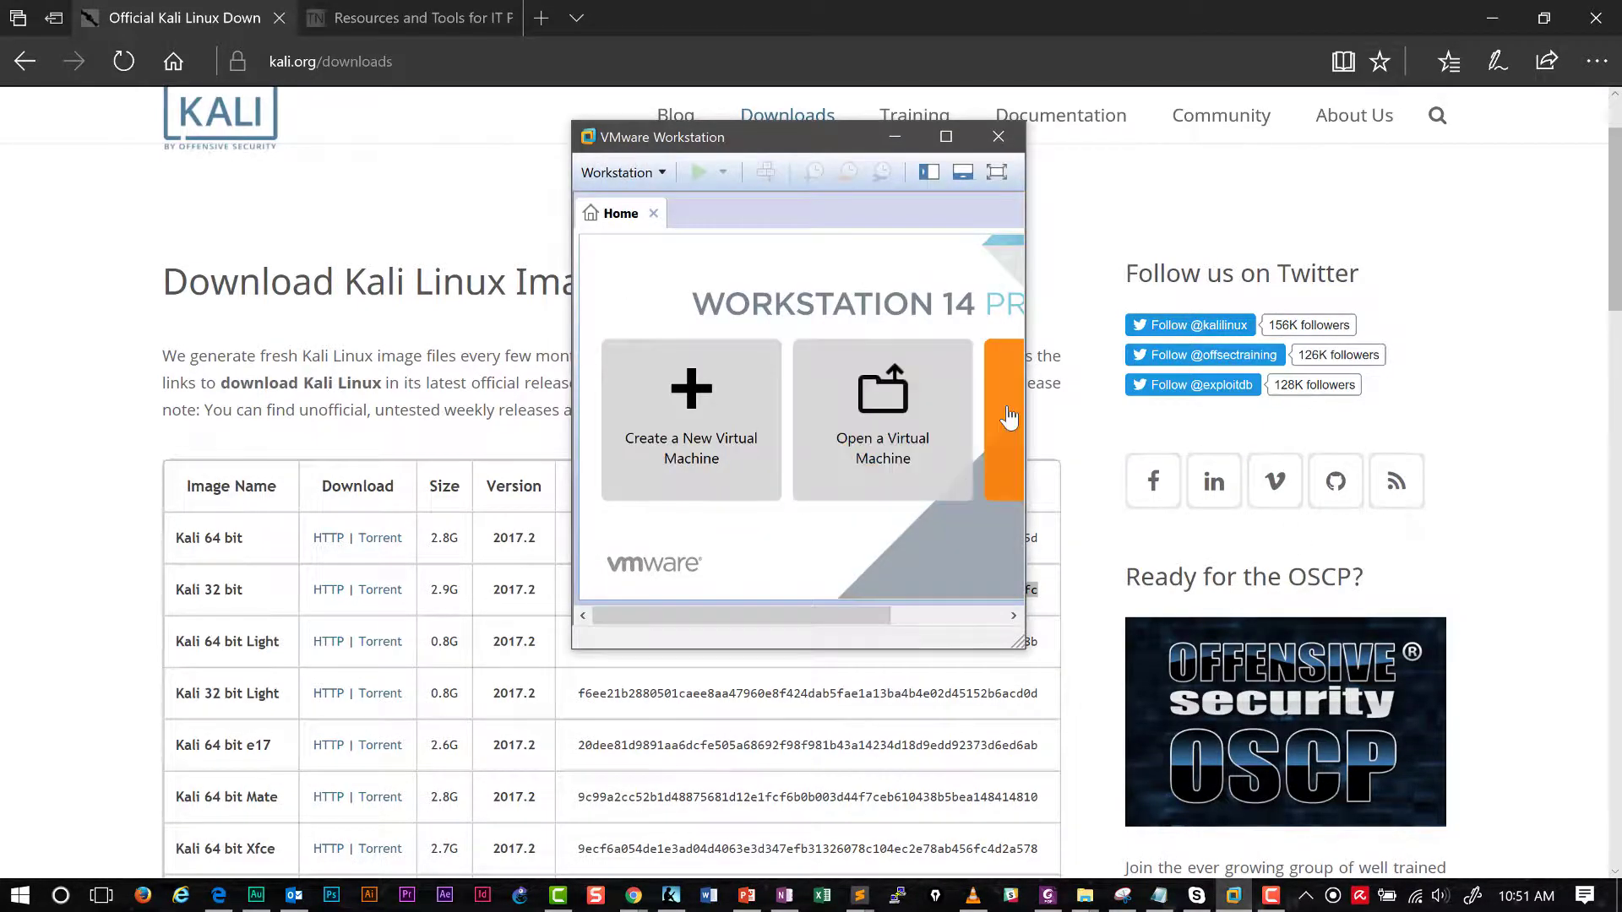
left_click_drag(1023, 414, 1331, 388)
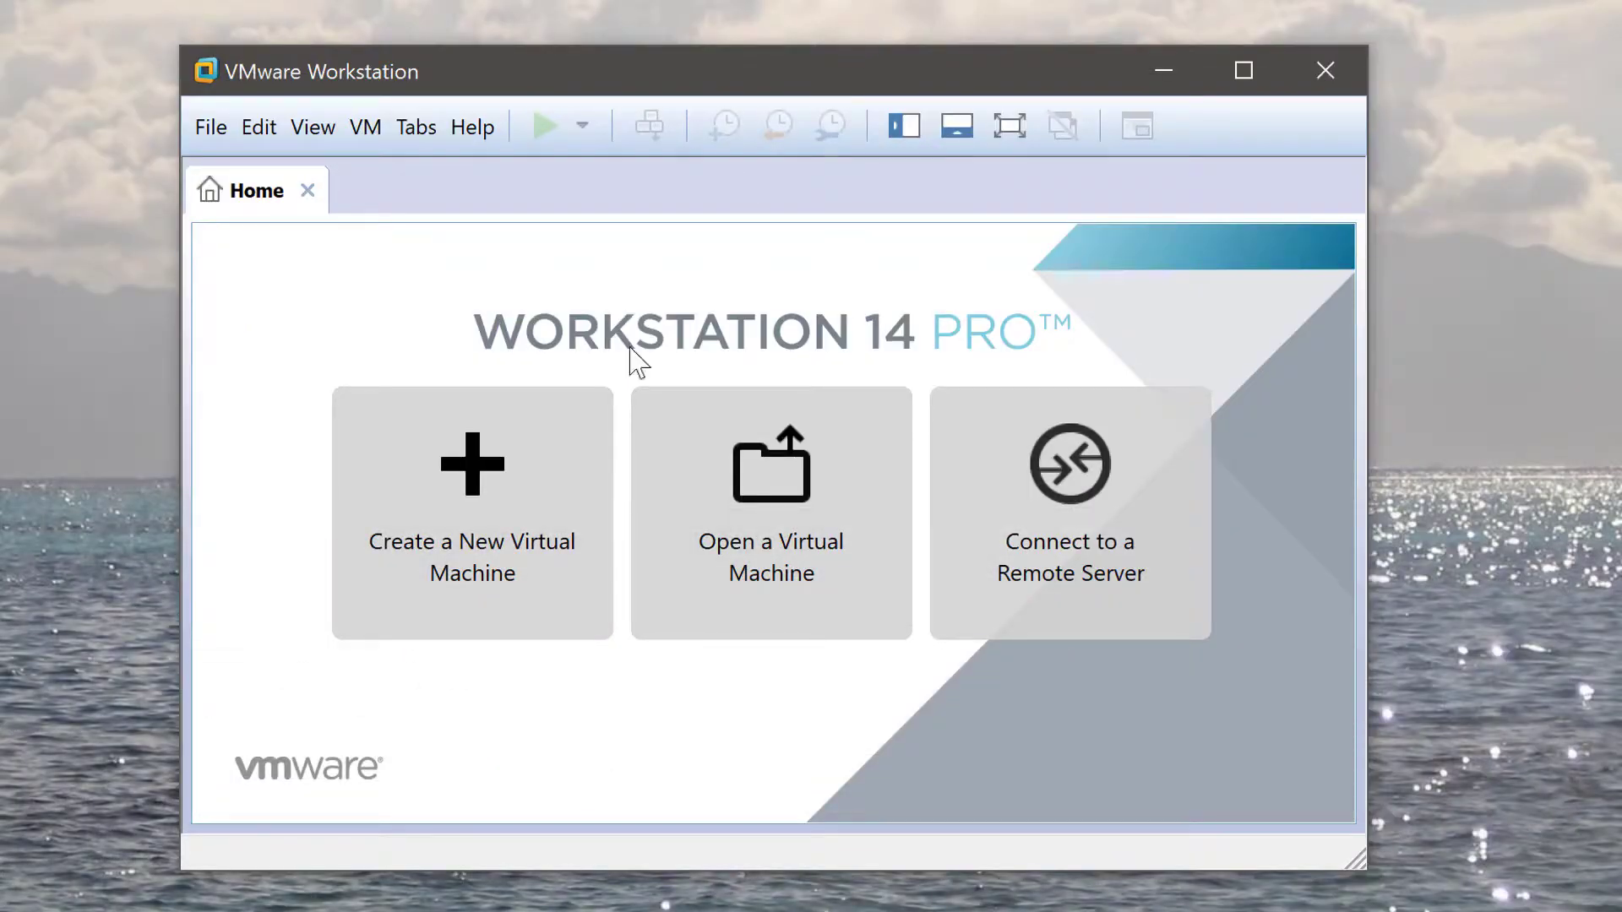
left_click(498, 591)
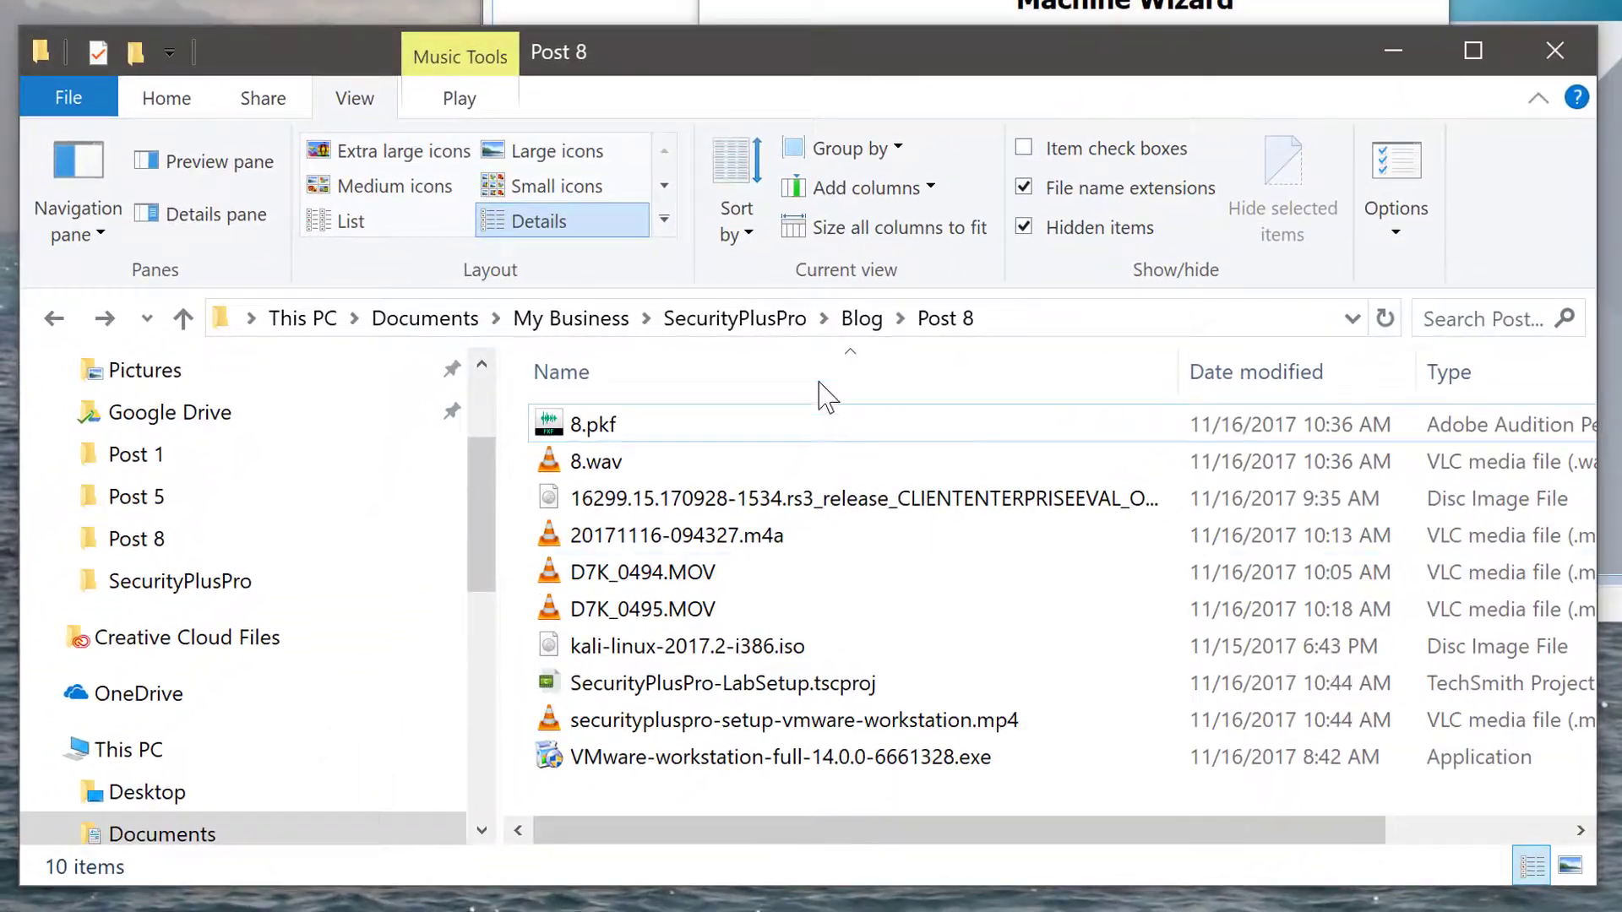
Copy the Post 8 folder path from File Explorer, and choose a Typical configuration installed from a disc image file (iso).
left_click(1029, 321)
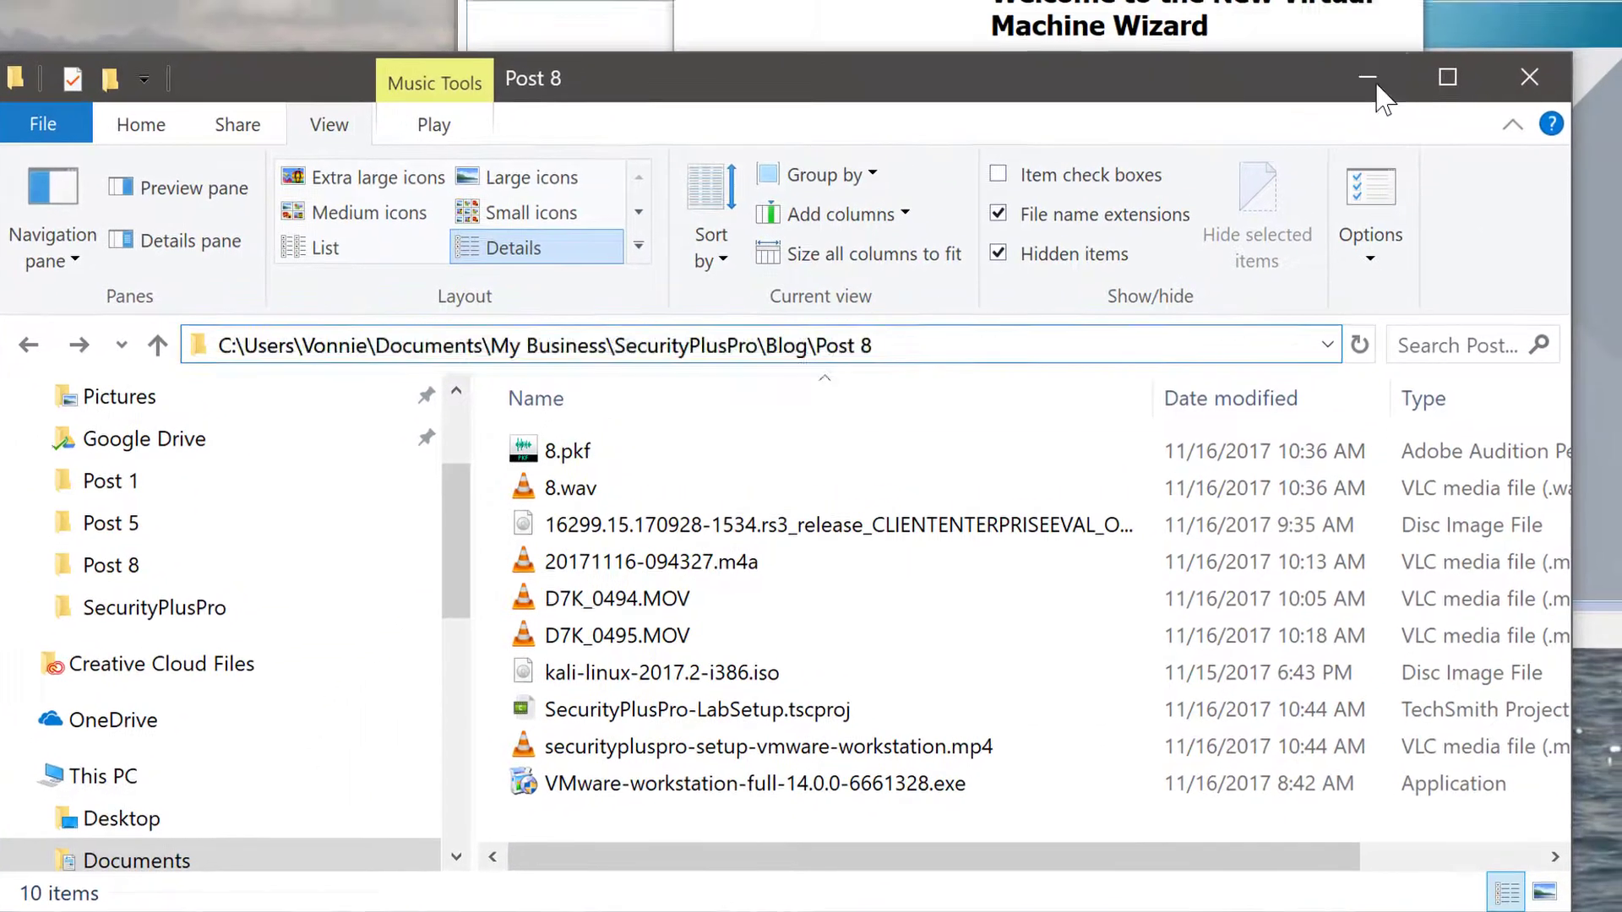
left_click(1394, 50)
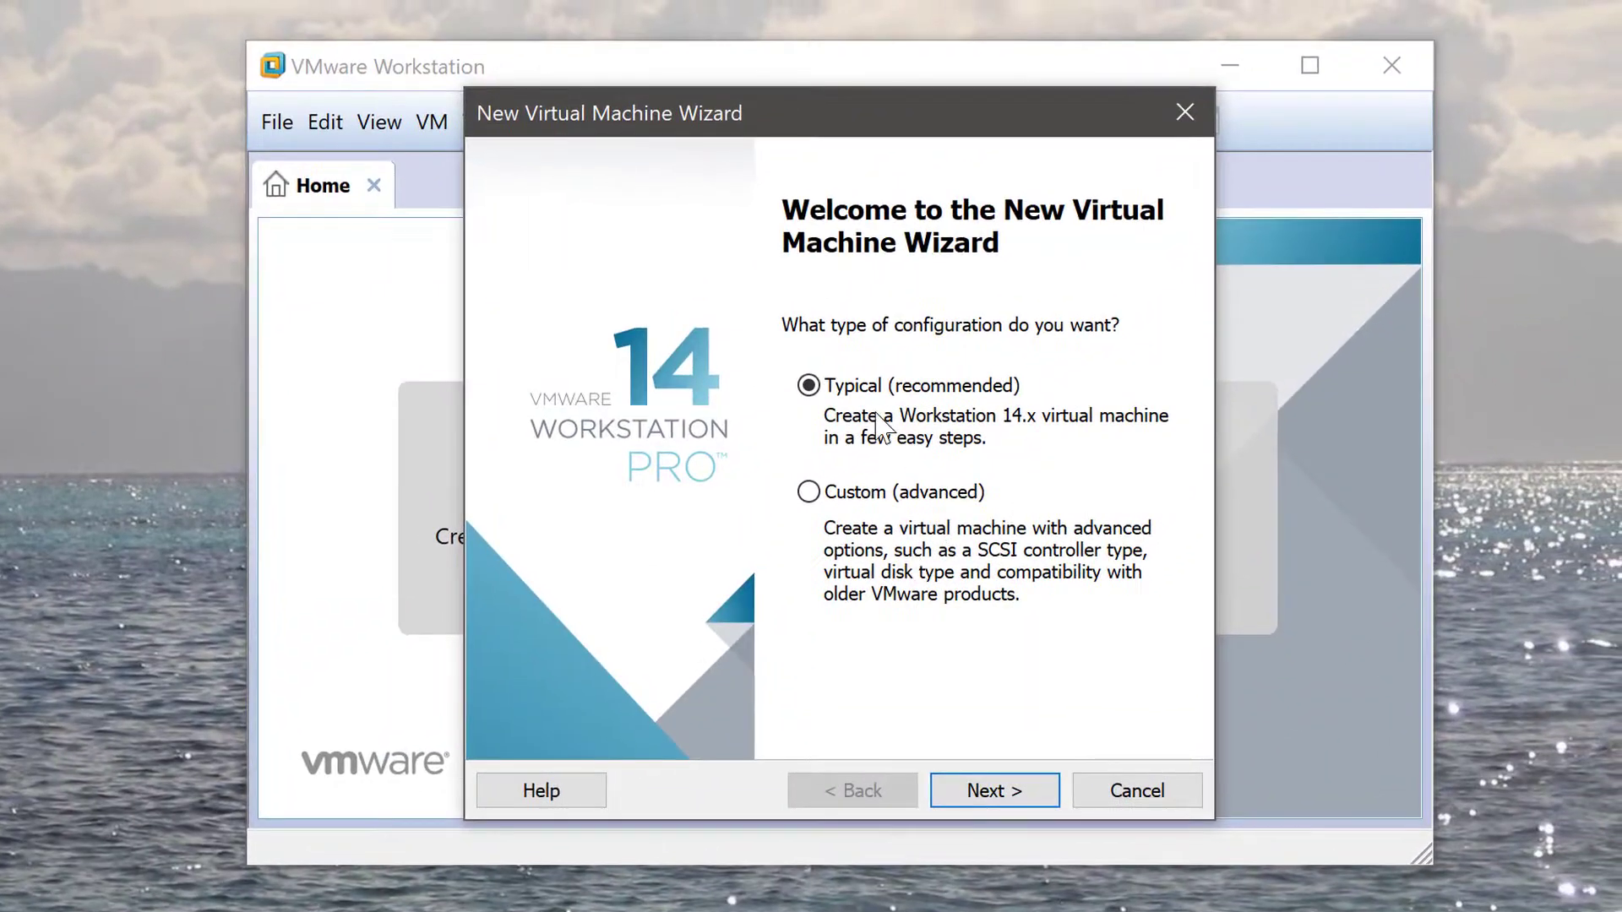
left_click(995, 787)
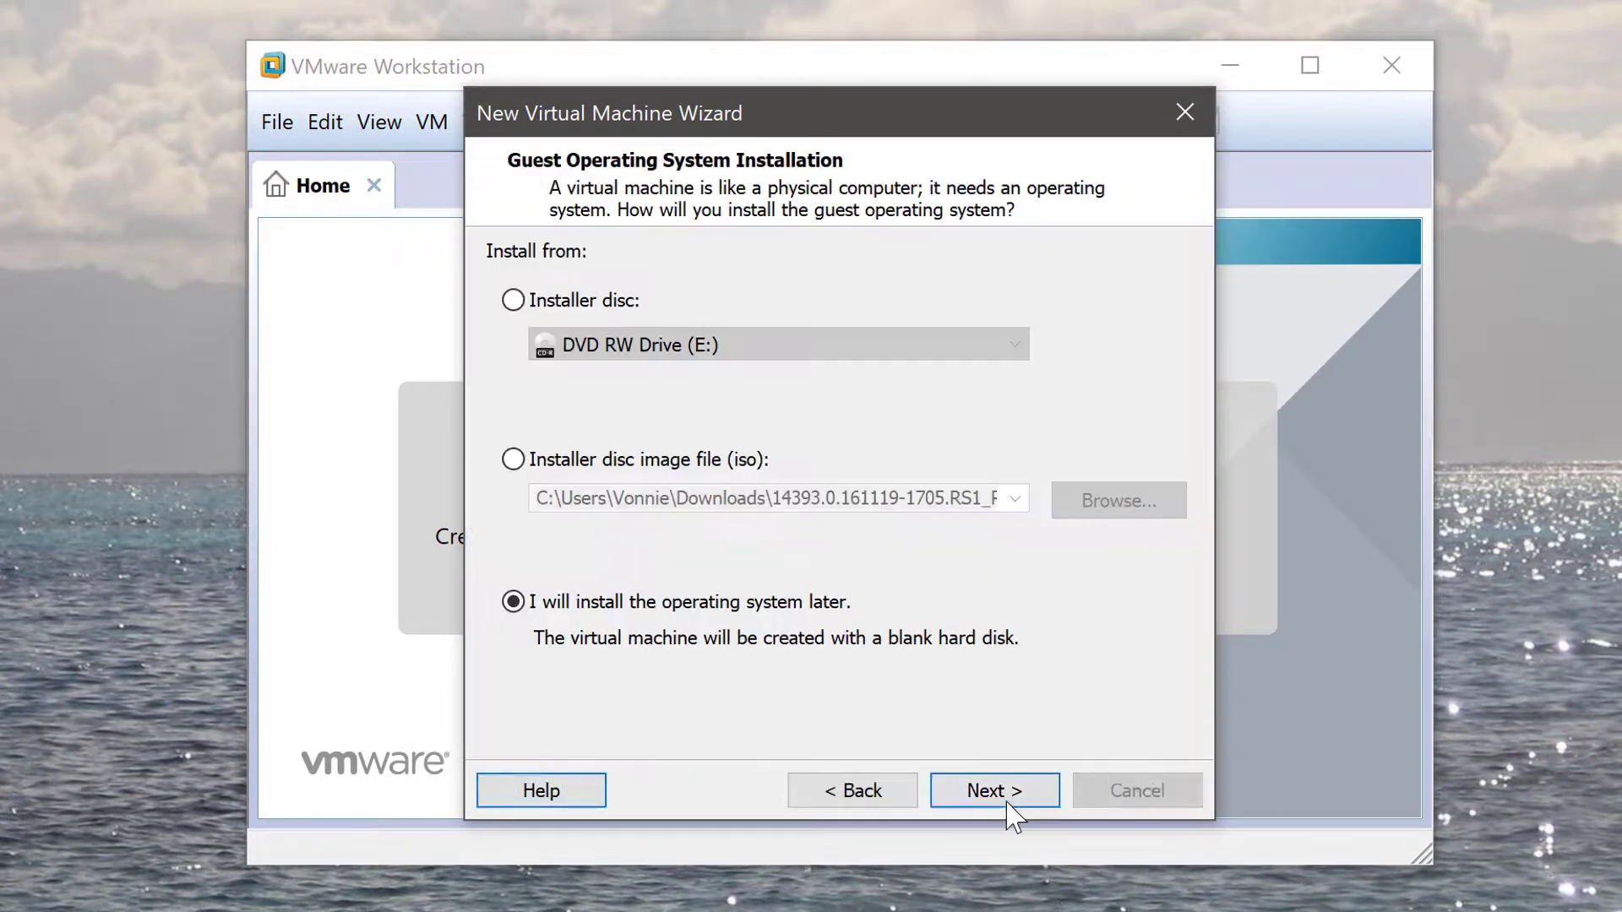
left_click(566, 465)
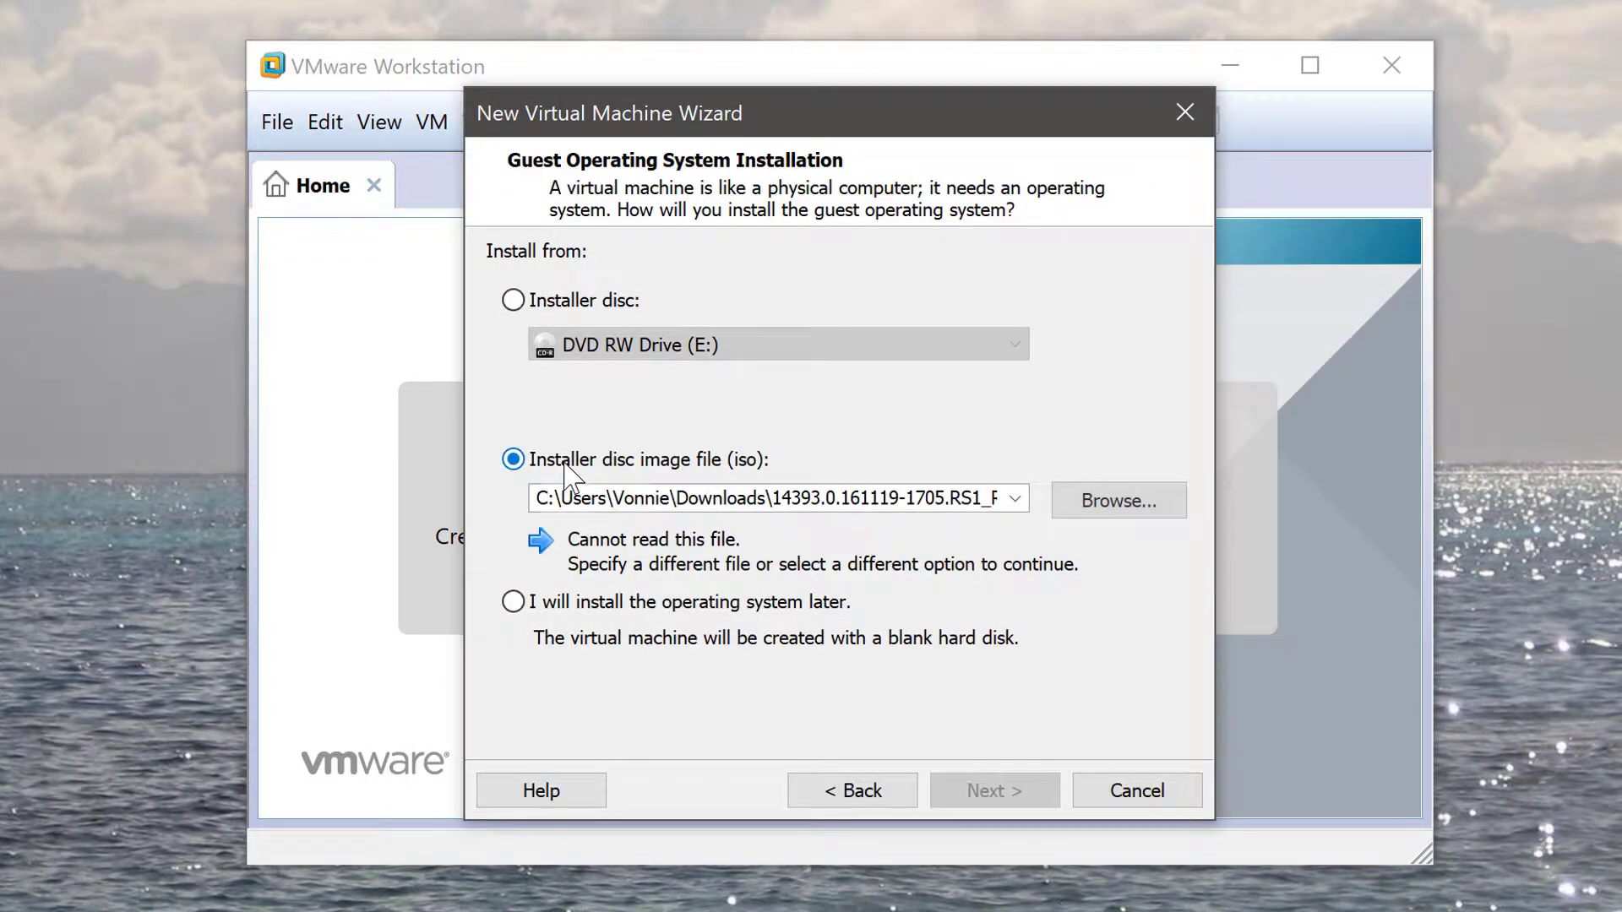
Try to enter the Kali ISO's path manually by pasting the Post 8 folder path and adding \k.
triple_click(611, 496)
left_click(610, 496)
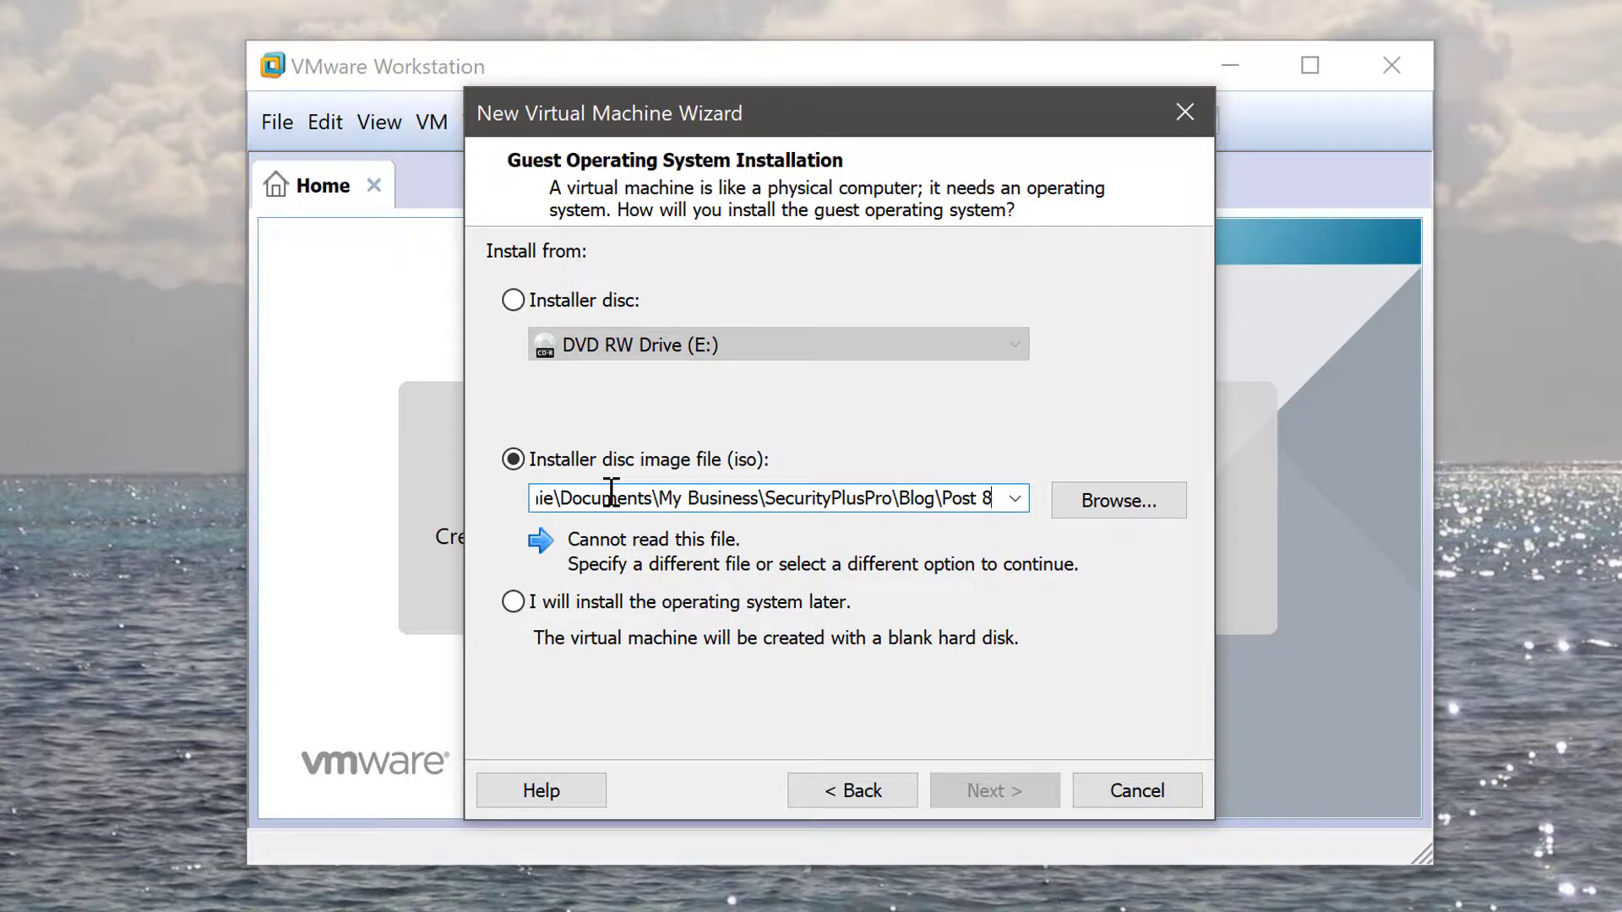
key("BackSpace")
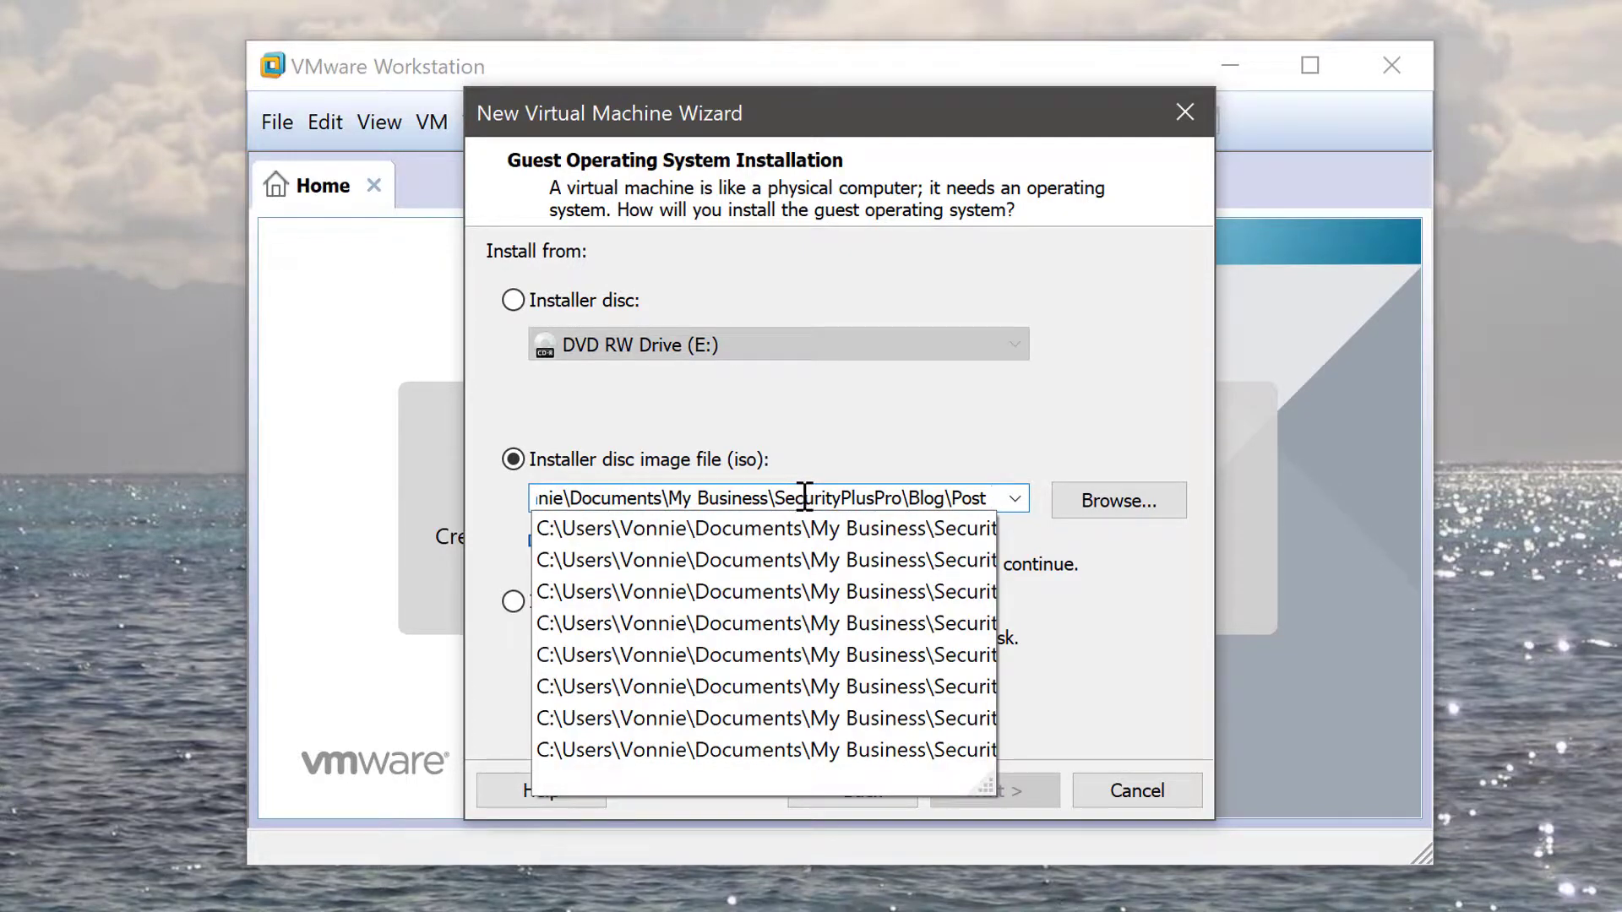
type("8\\k")
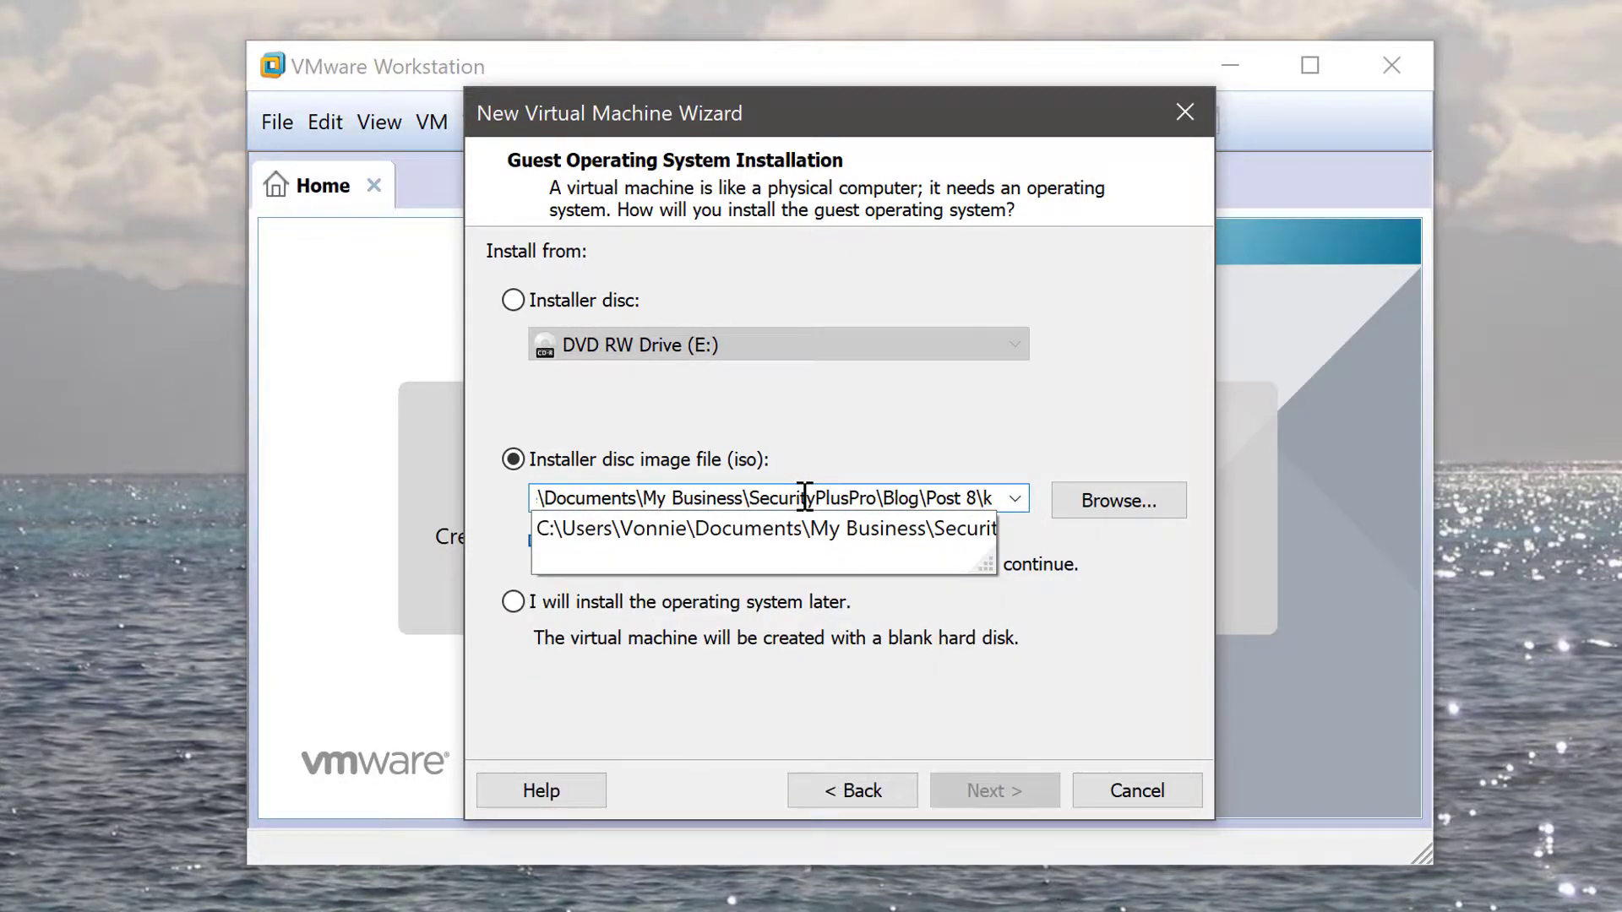
key("Tab")
left_click(805, 497)
left_click(849, 498)
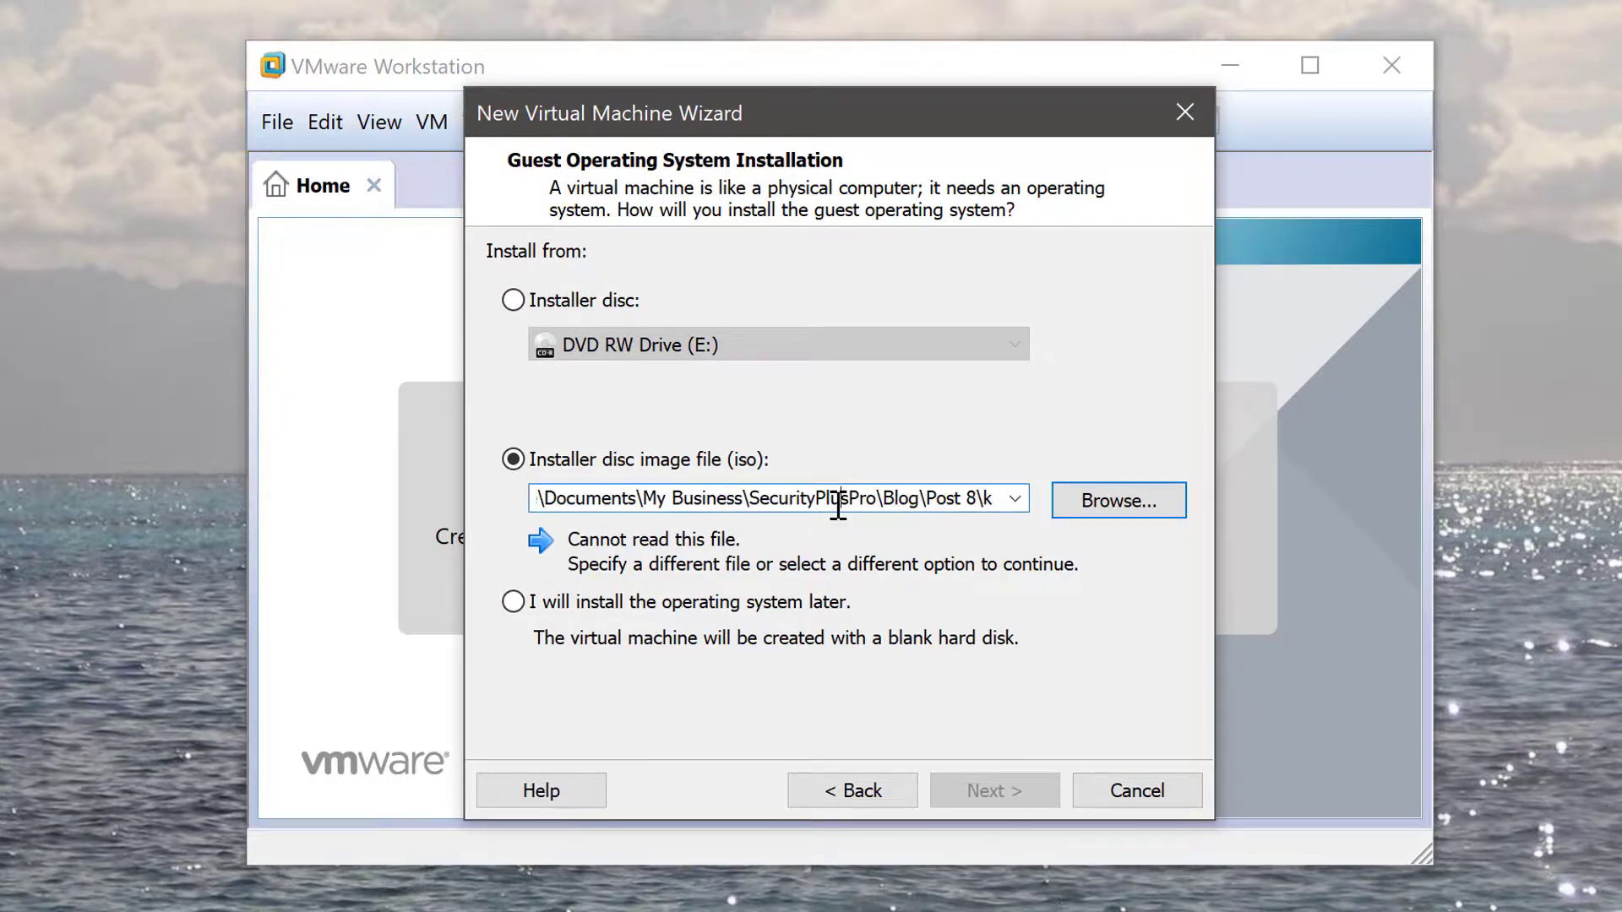
left_click_drag(849, 498, 1158, 495)
left_click(929, 496)
left_click(1015, 499)
Browse to the Post 8 folder, select kali-linux-2017.2-i386.iso as the installer disc image and continue the wizard.
left_click(1115, 500)
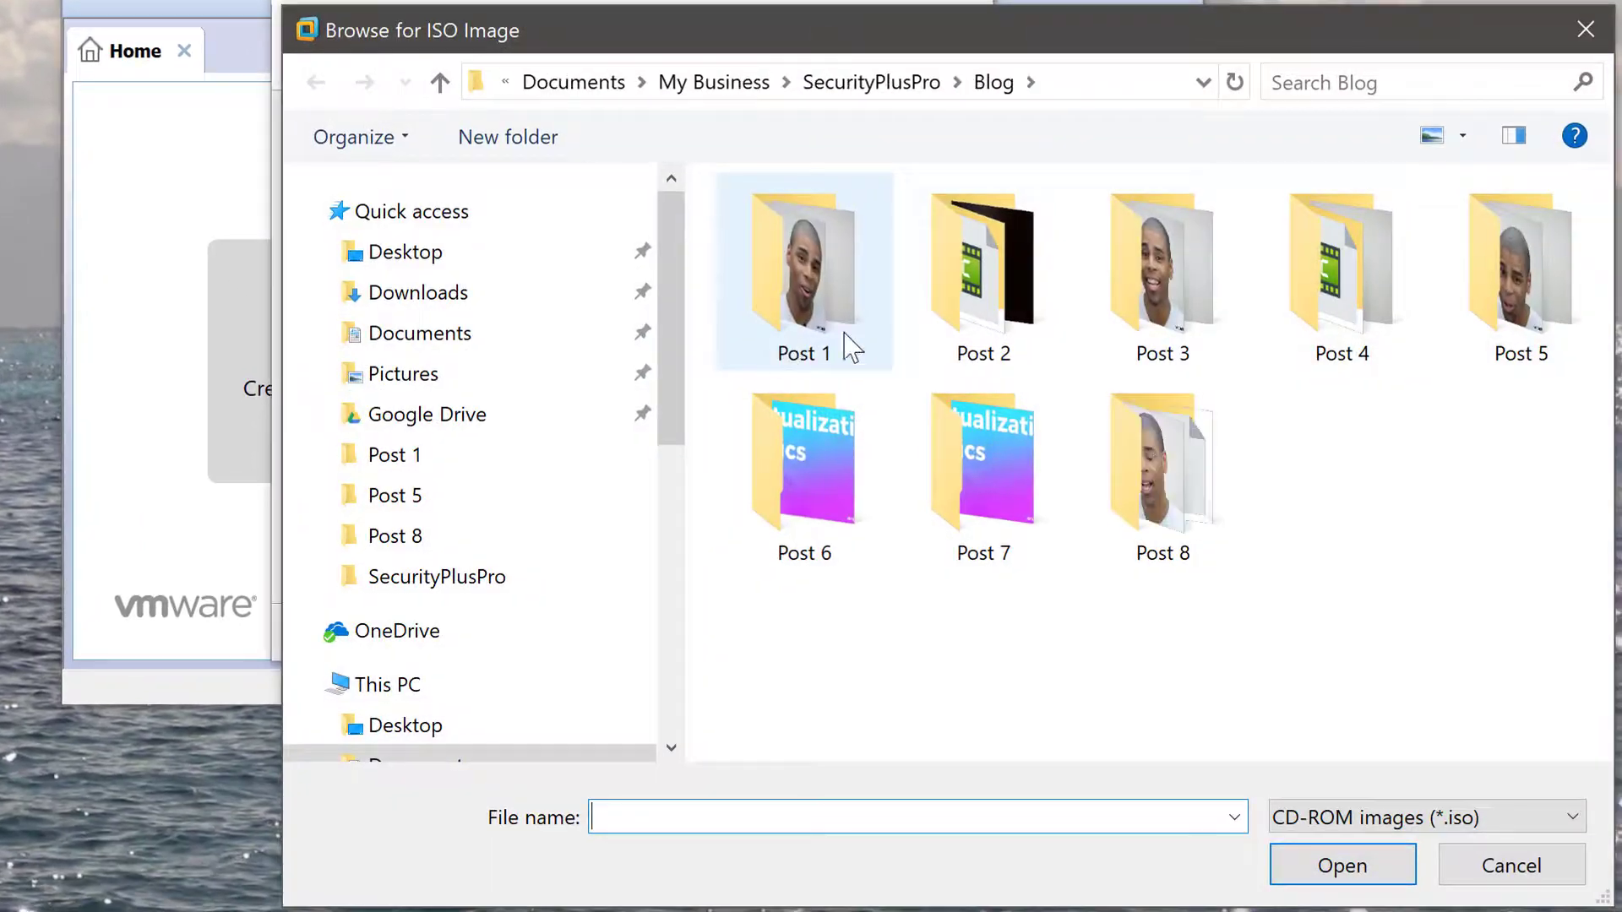
double_click(1137, 494)
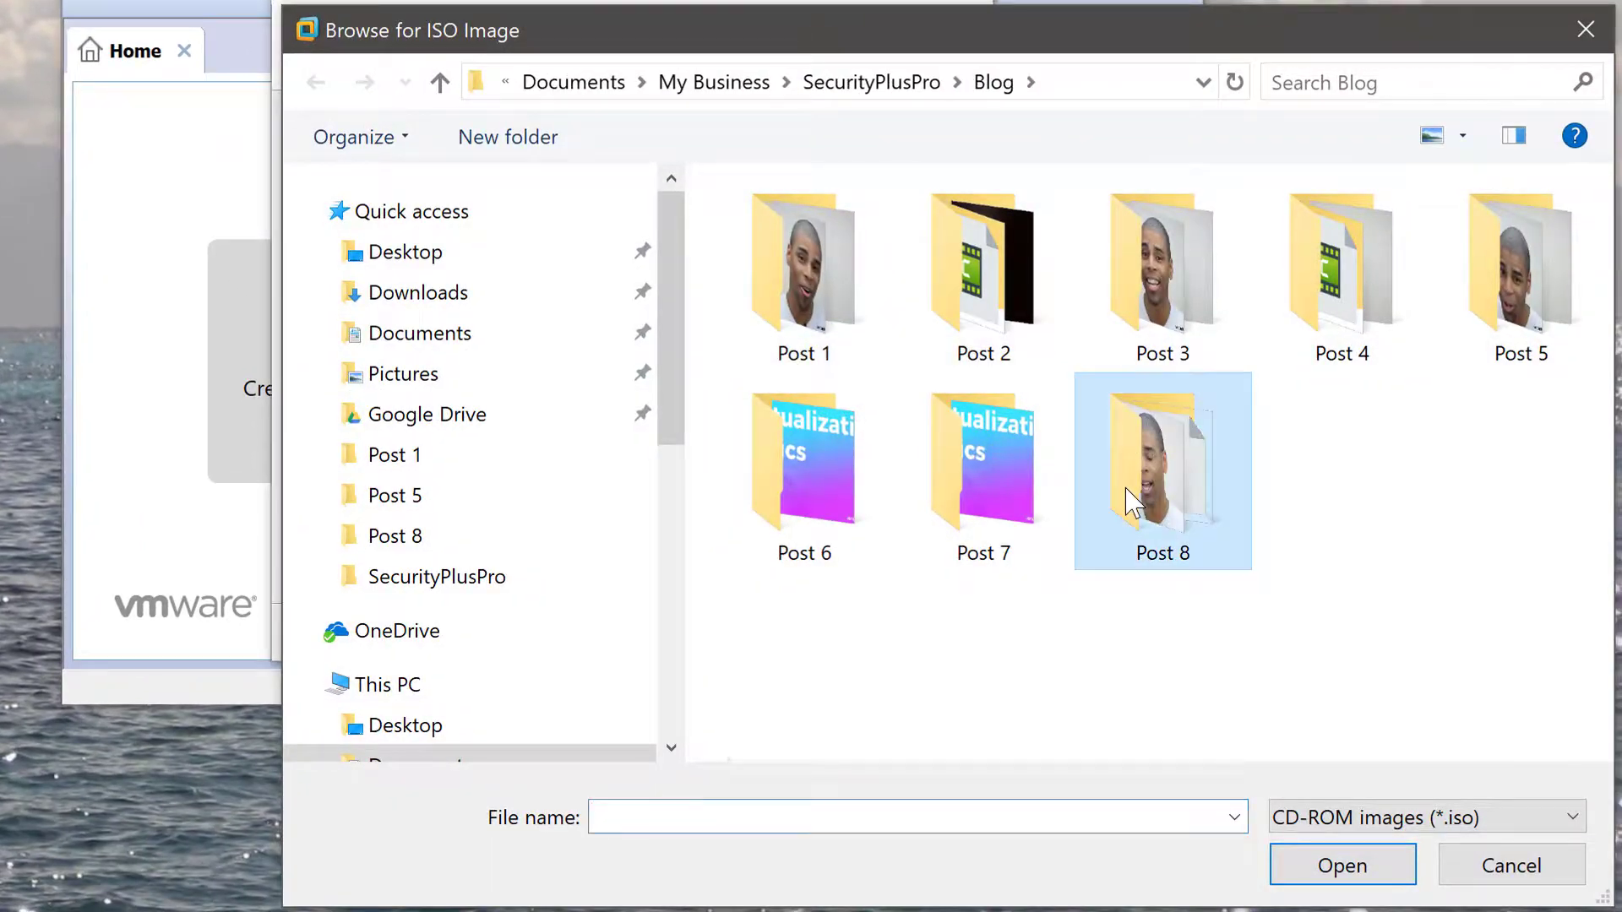
left_click(934, 274)
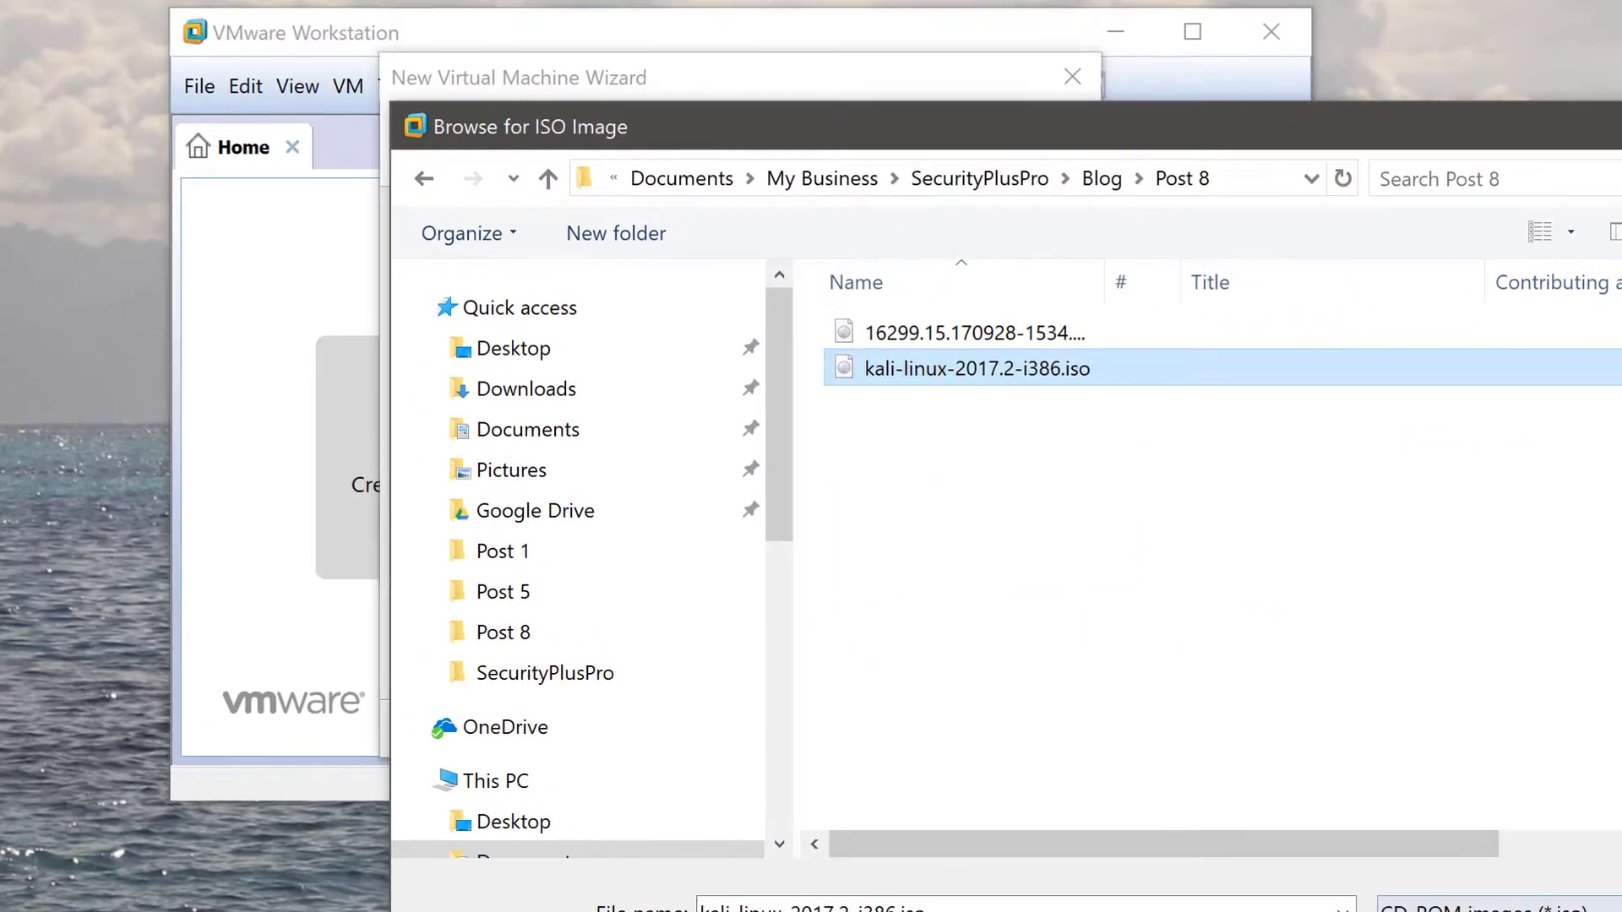
left_click(1342, 866)
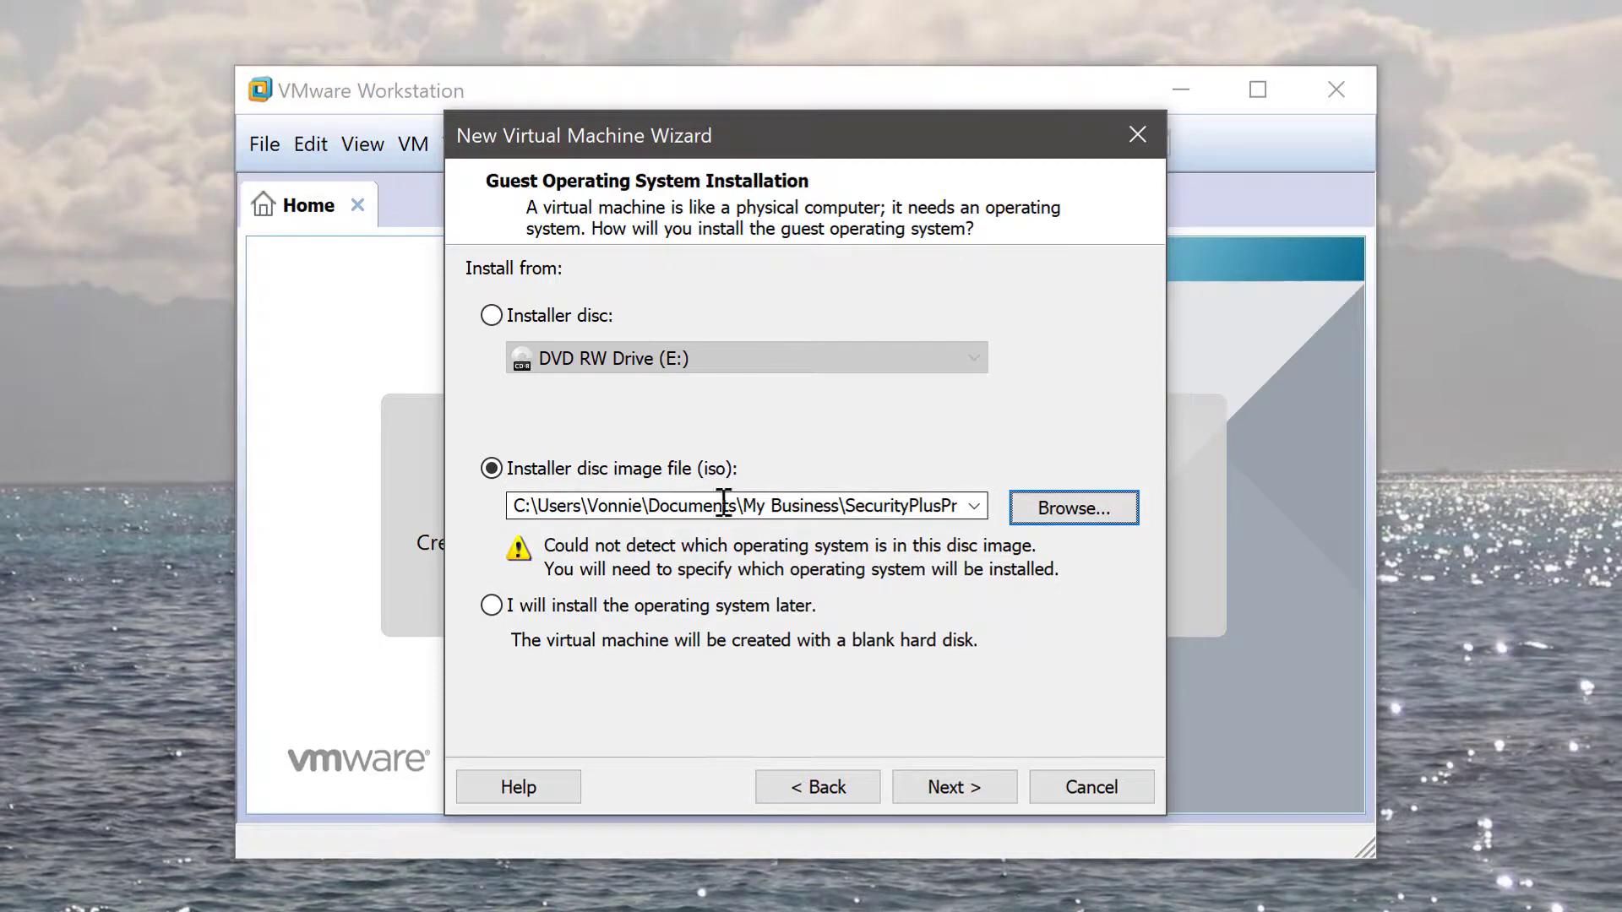
left_click(955, 787)
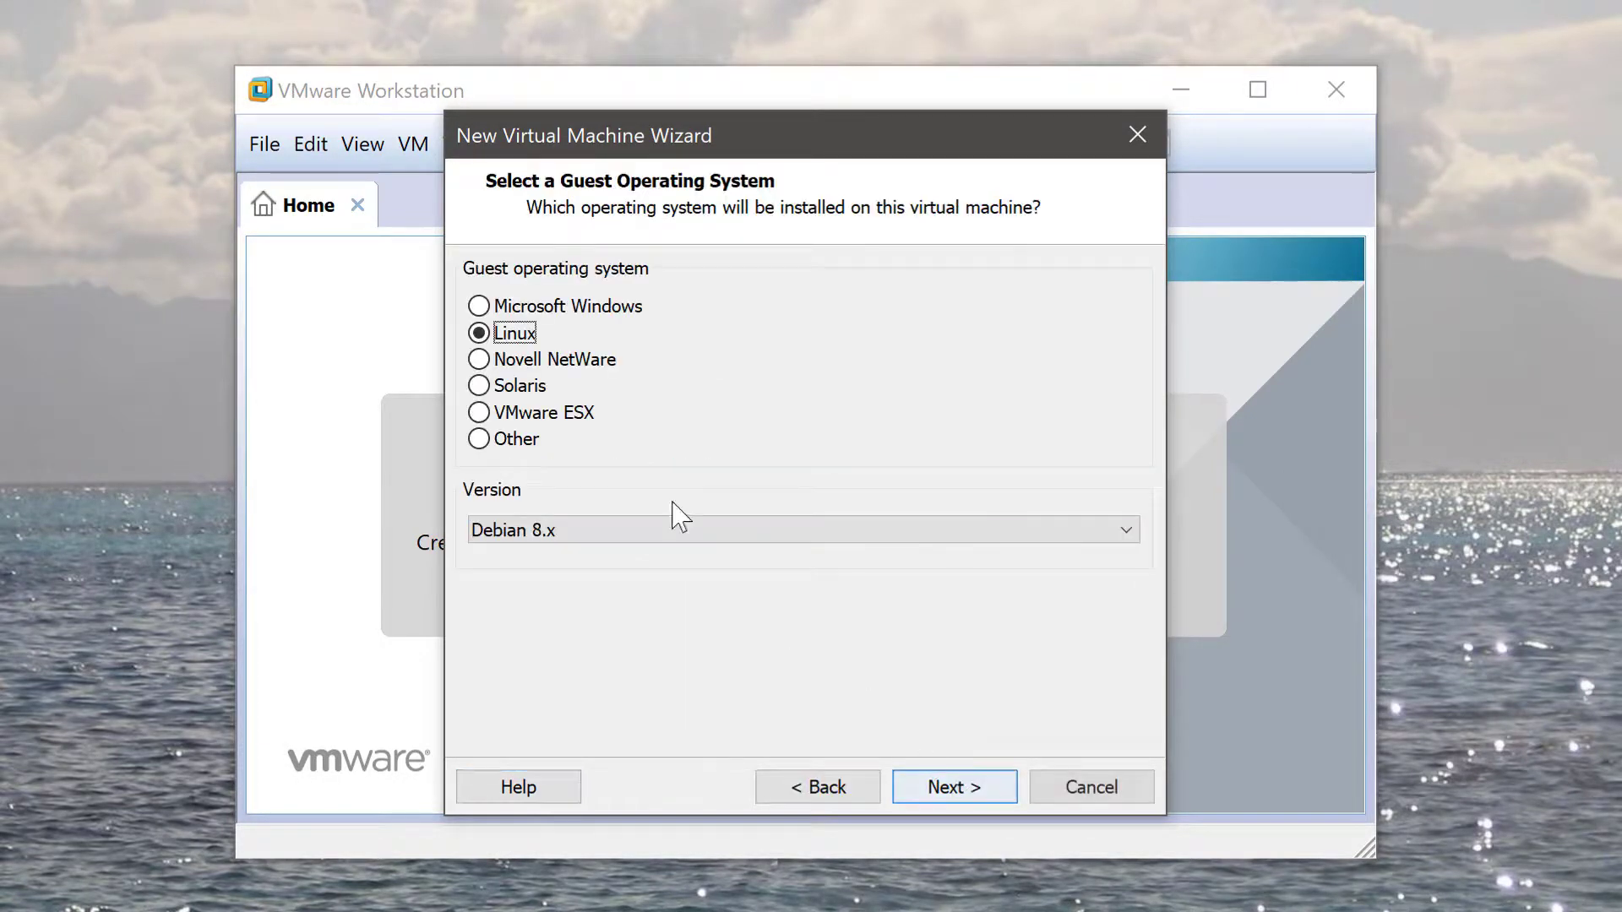
Accept Linux with Debian 8.x as the guest operating system and name the virtual machine Kali 2 (32-bit).
left_click(948, 789)
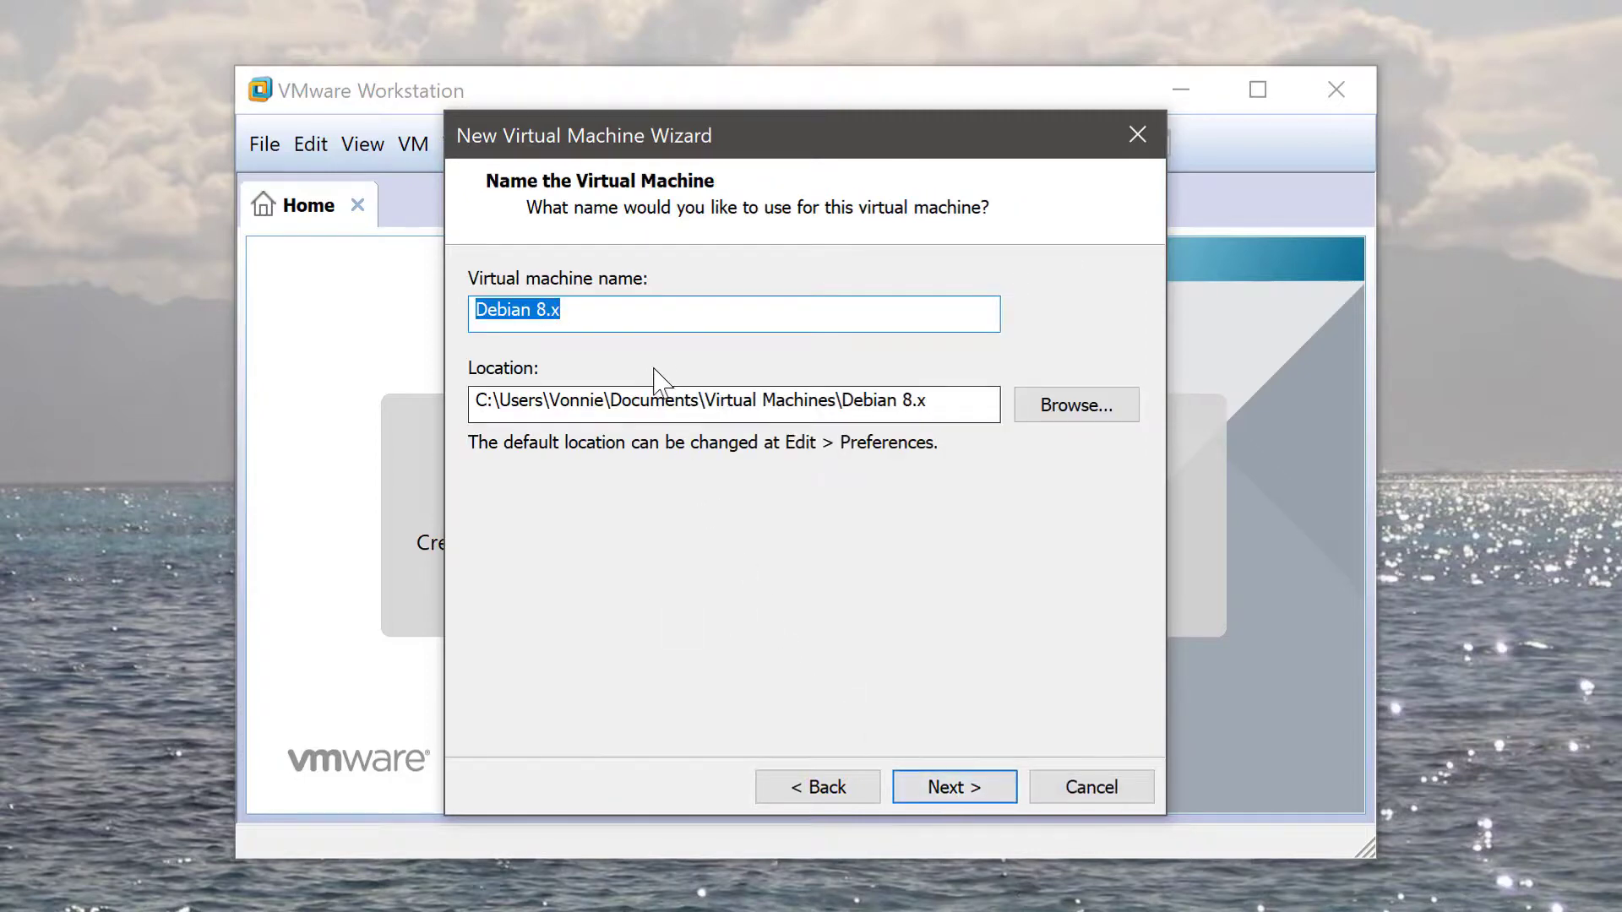
type("Kali 2 (32 bit")
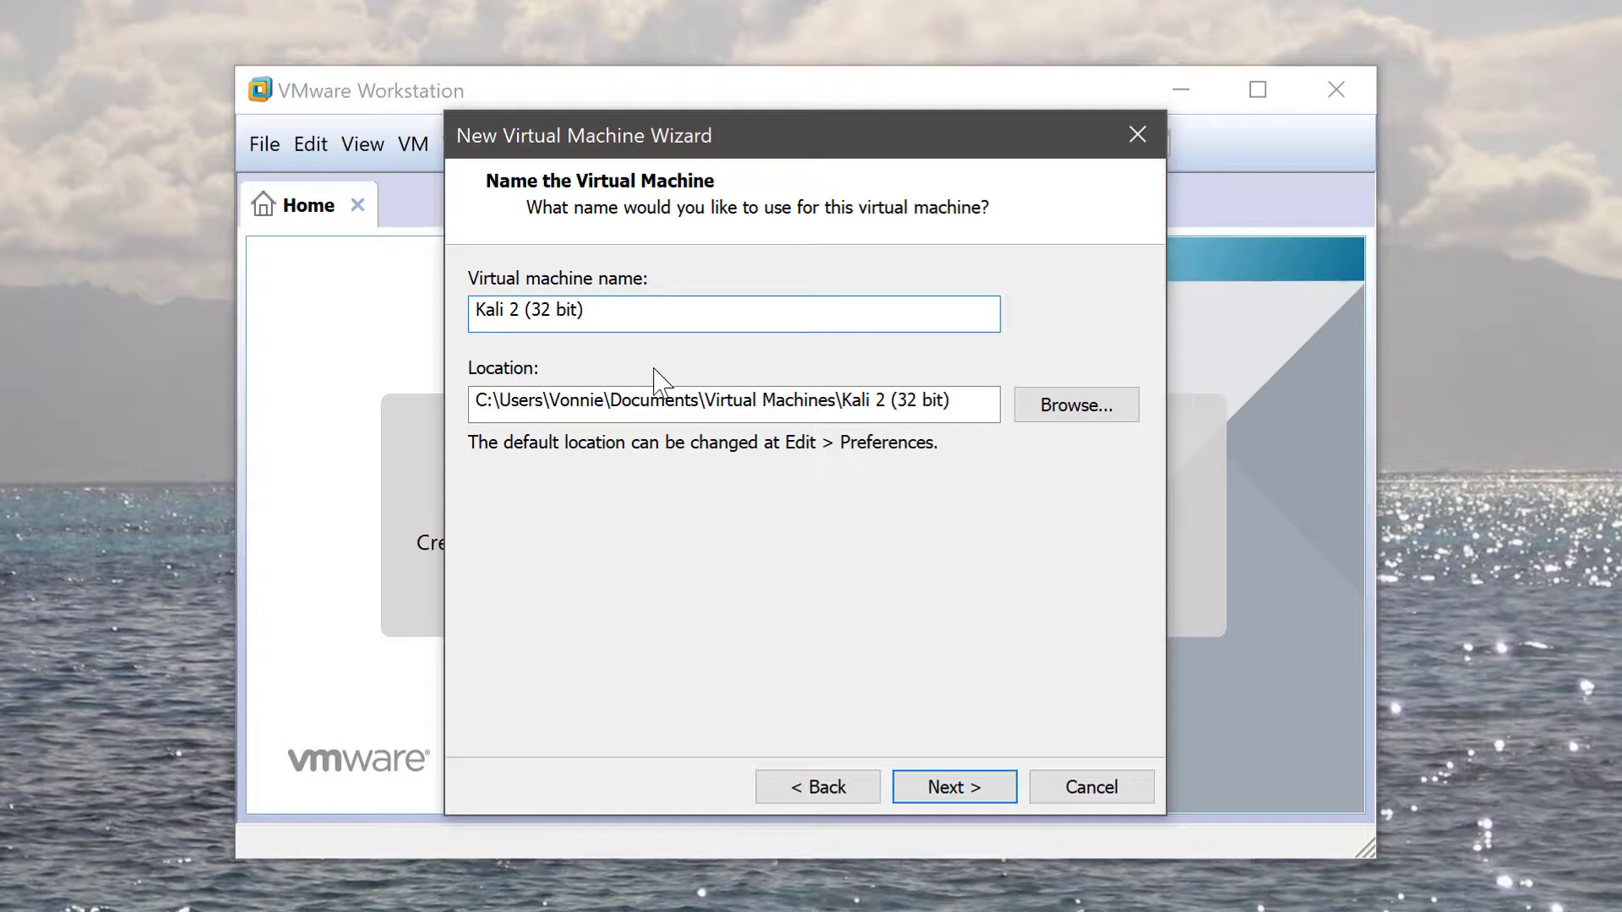
key("BackSpace")
type("-")
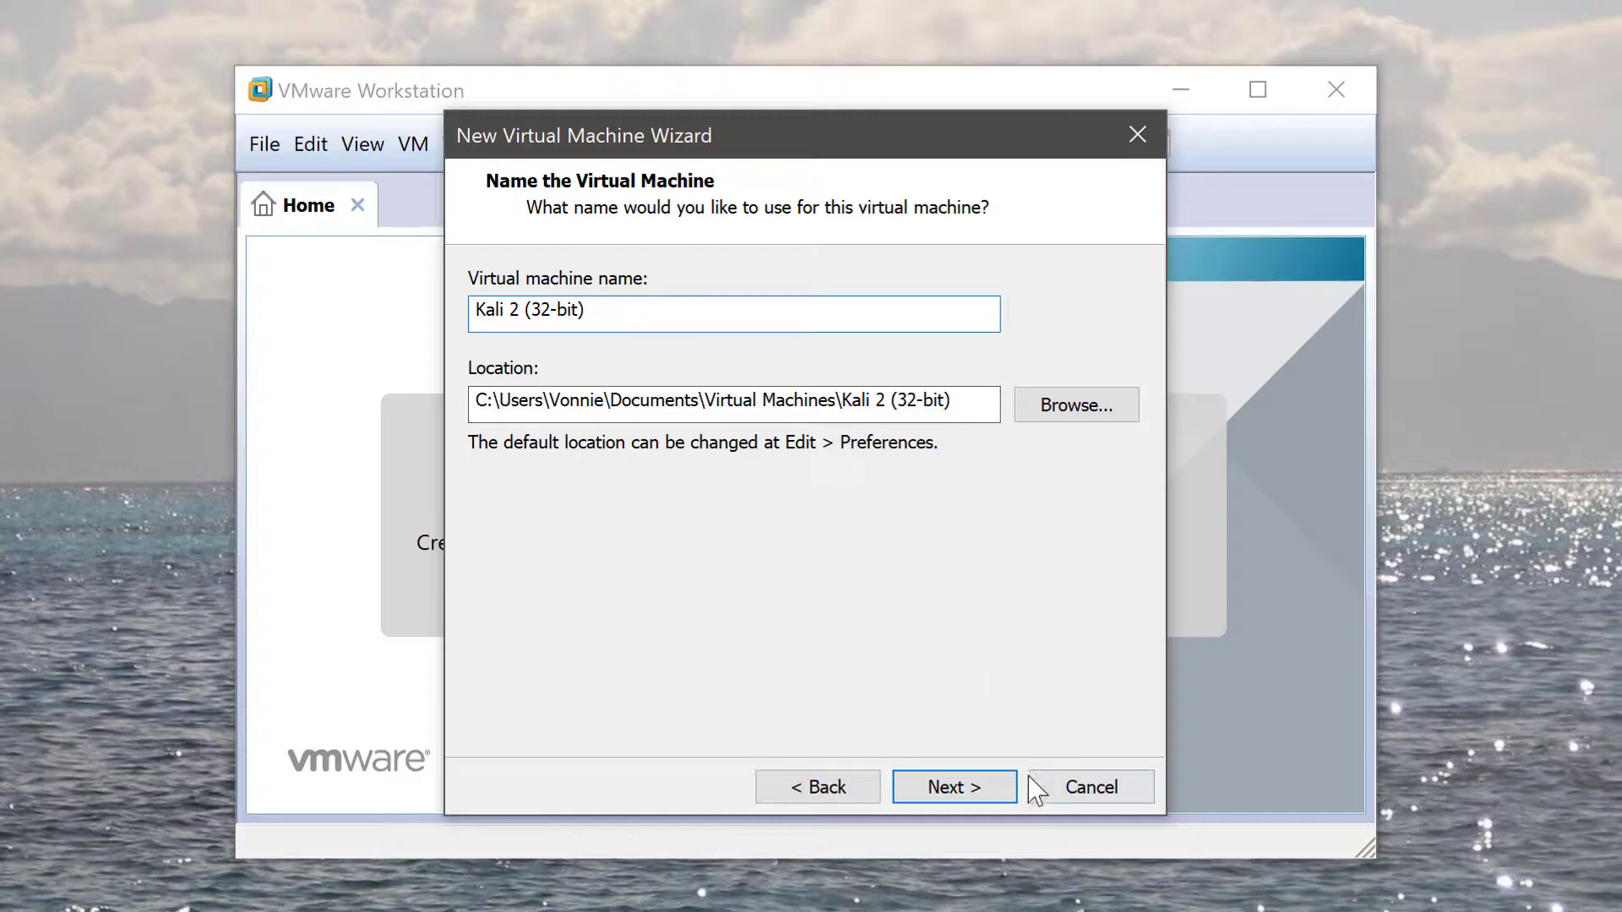
left_click(985, 773)
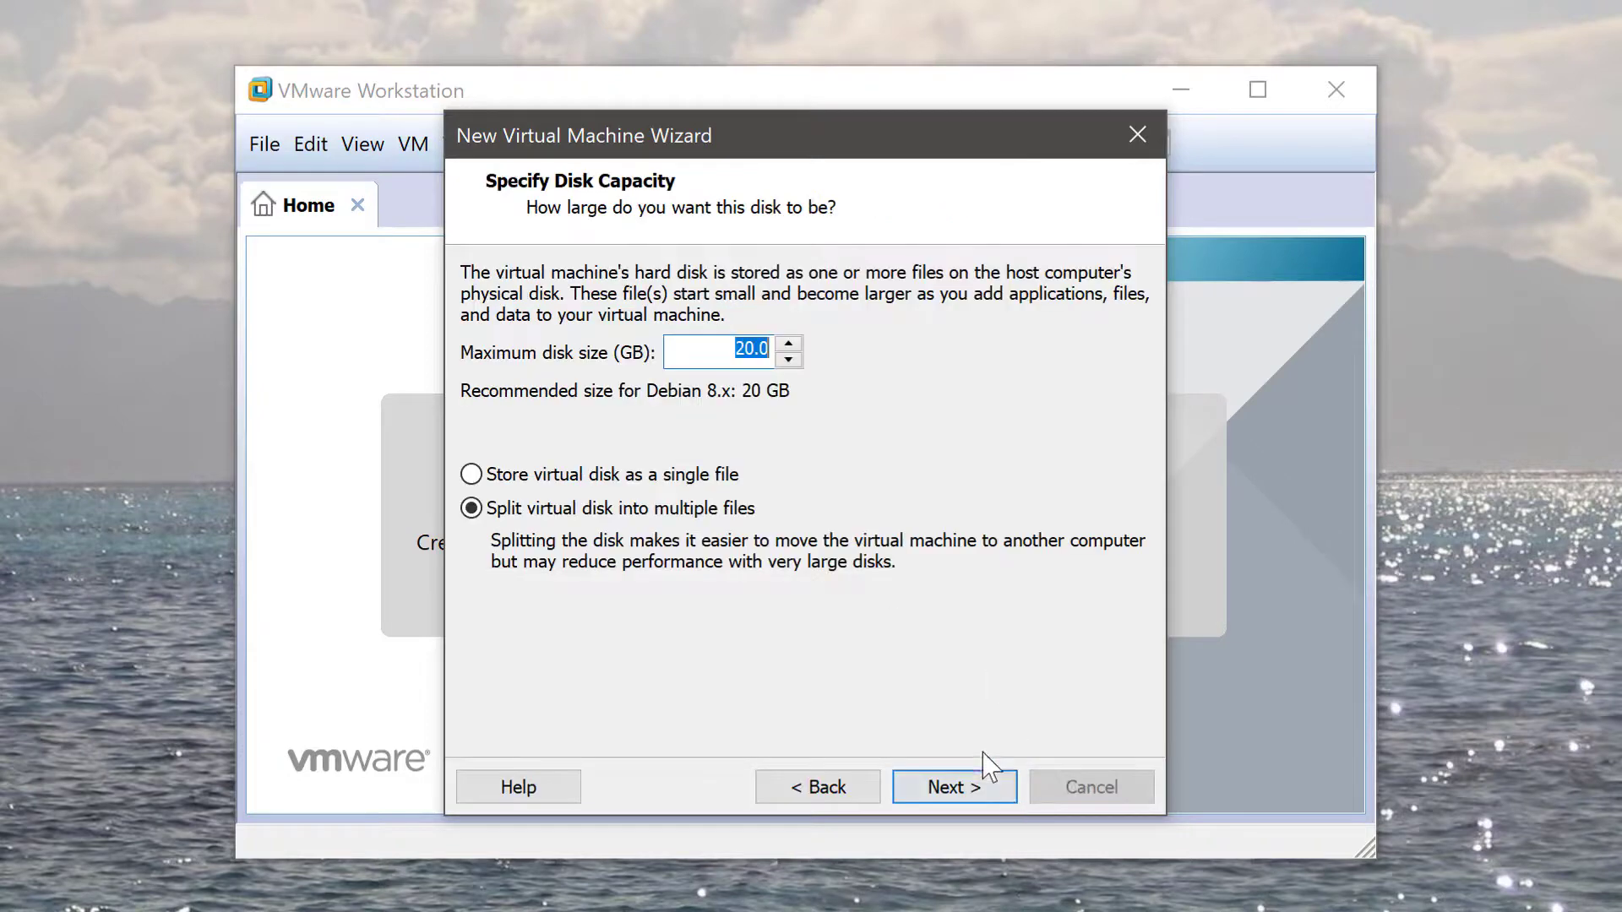
Store the 20 GB virtual disk as a single file and finish creating the virtual machine.
left_click(558, 476)
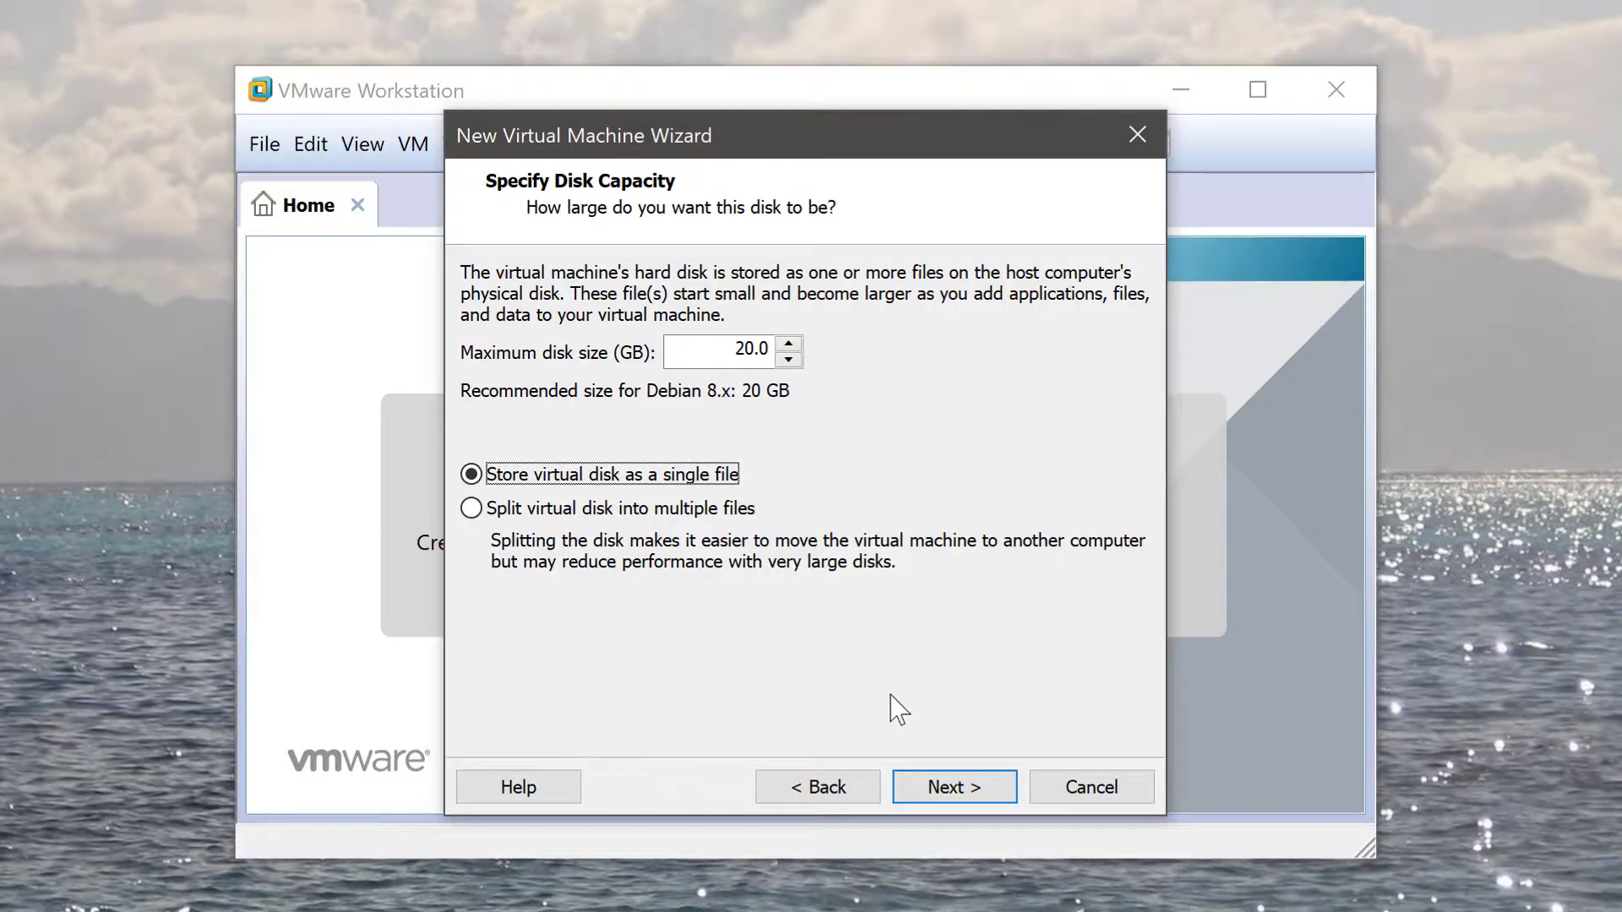
left_click(948, 789)
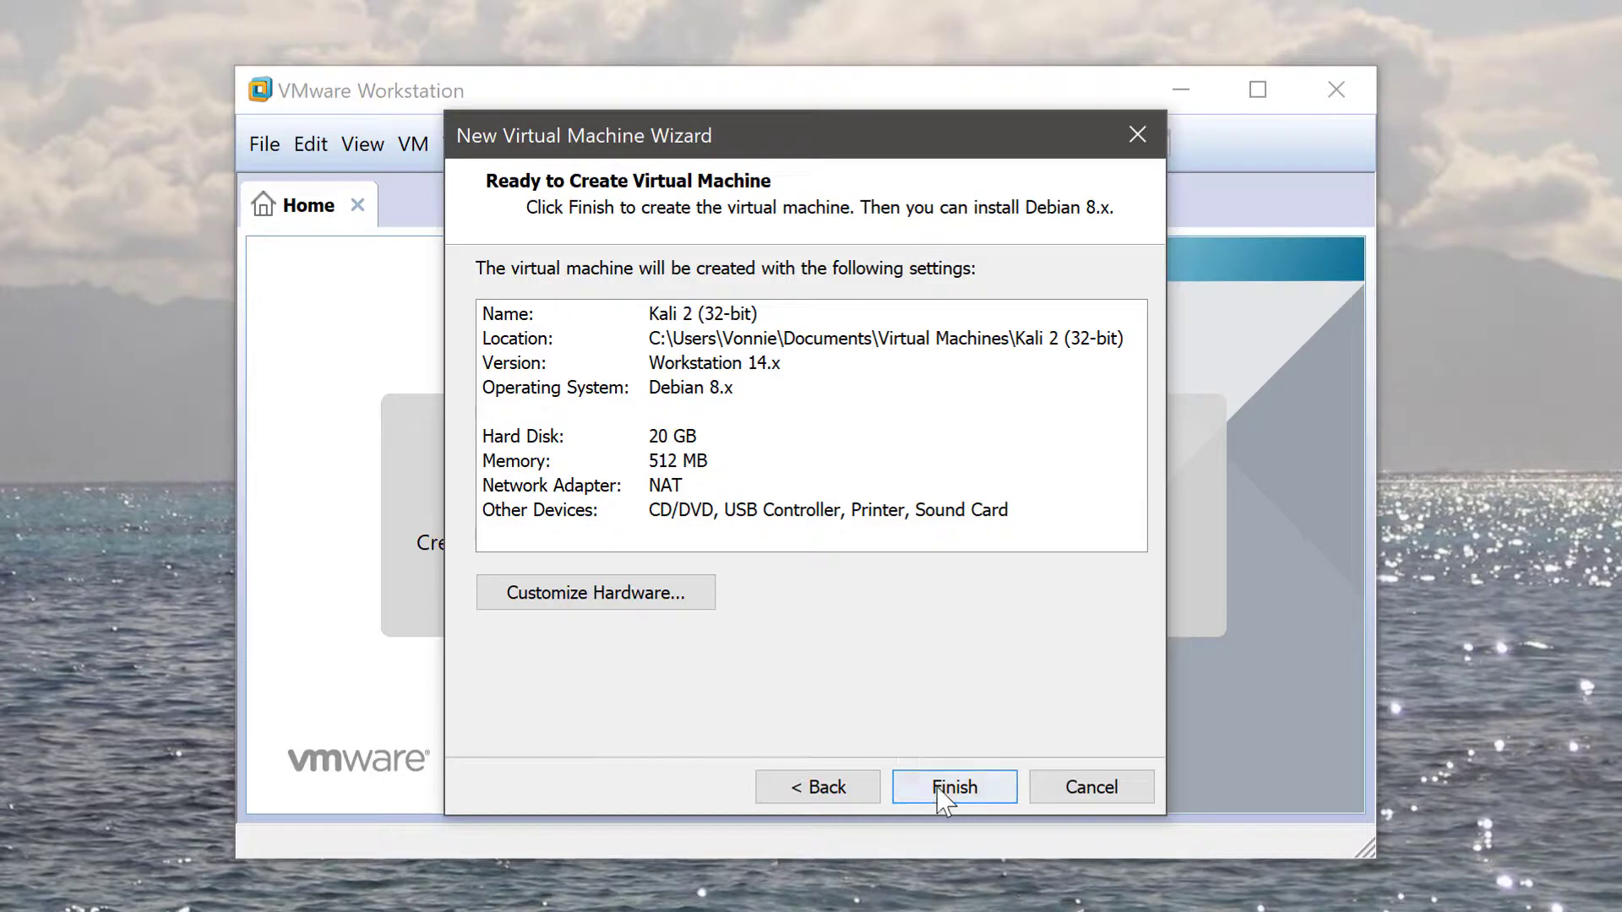
left_click(945, 788)
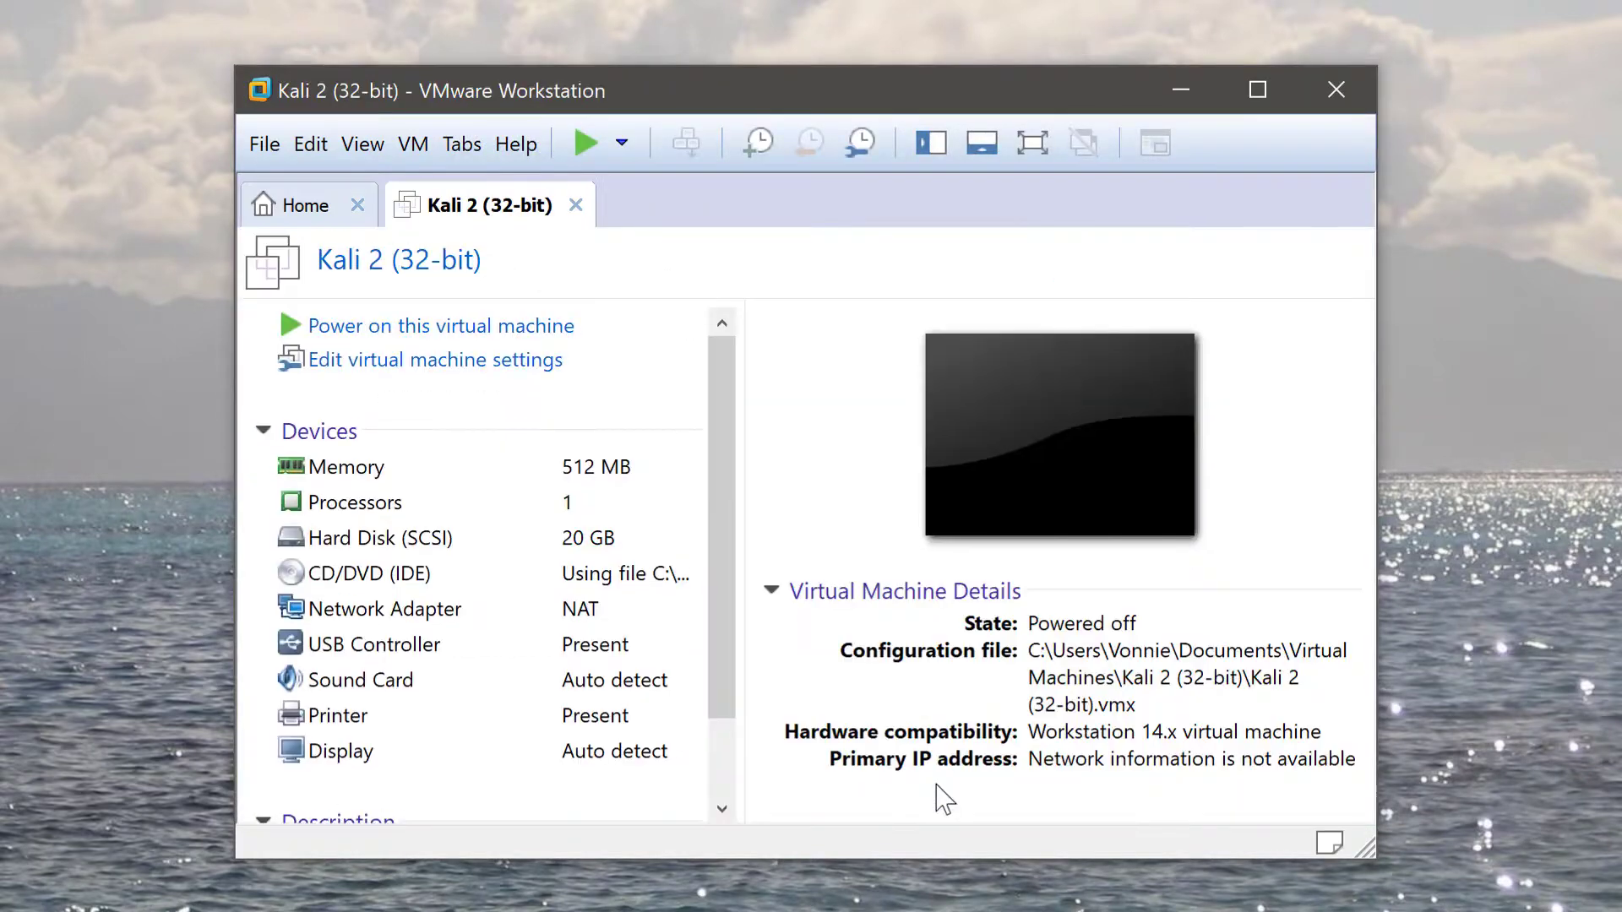
Set the Kali 2 (32-bit) virtual machine's memory to 1024 MB and save the settings.
mouse_move(723, 486)
left_mouse_down()
mouse_move(722, 541)
mouse_move(721, 481)
left_mouse_up()
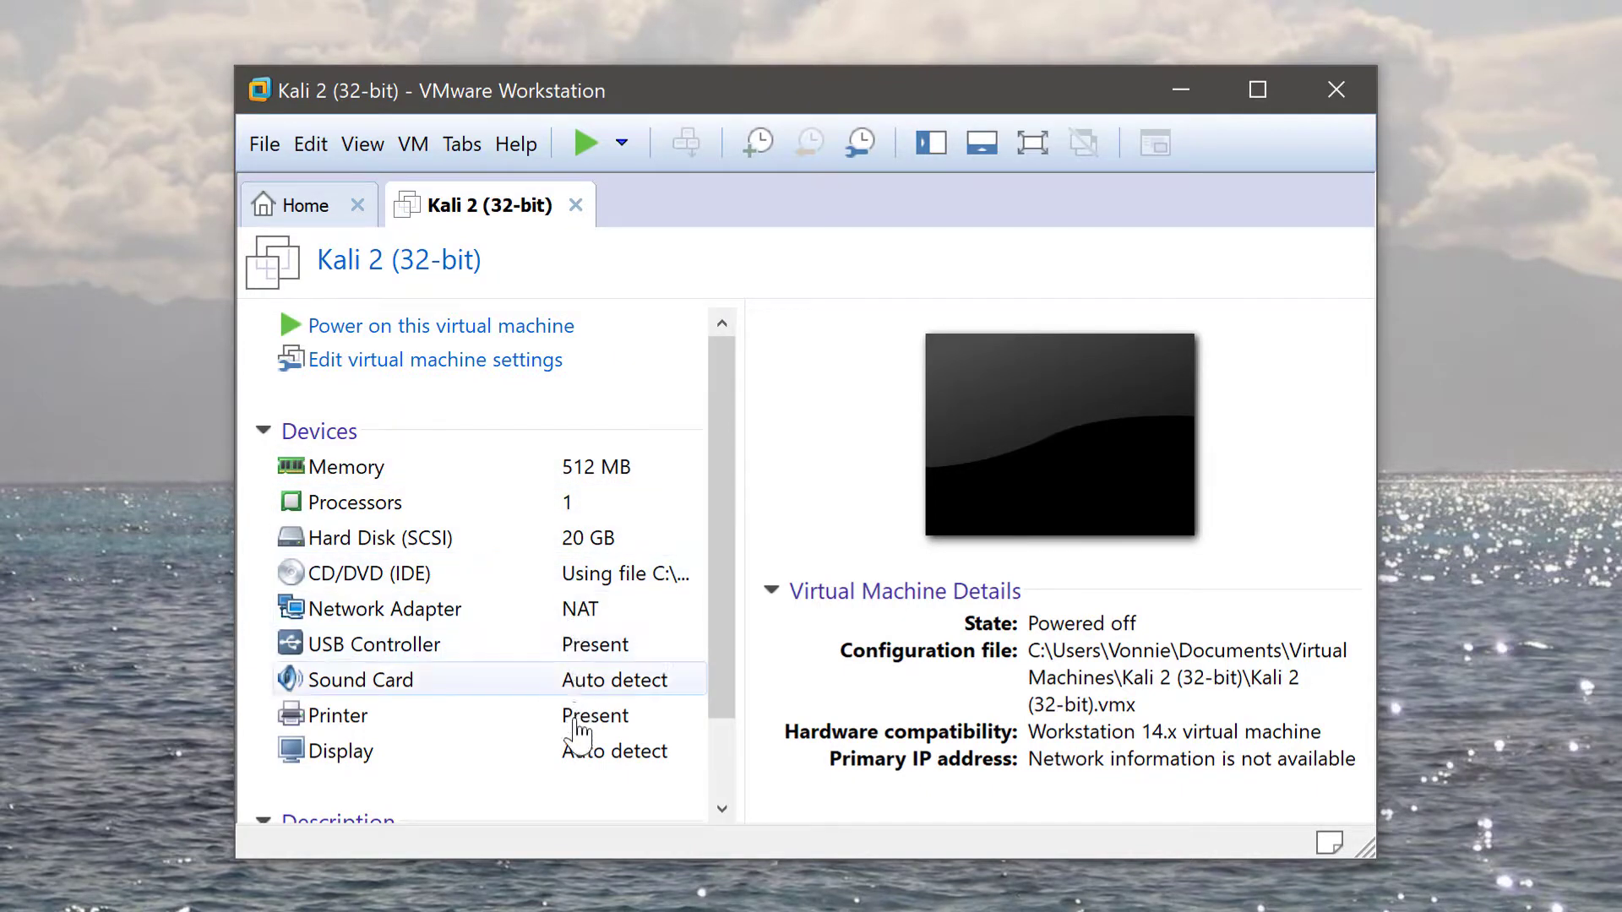
scroll(585, 667, "down", 1)
scroll(584, 676, "up", 1)
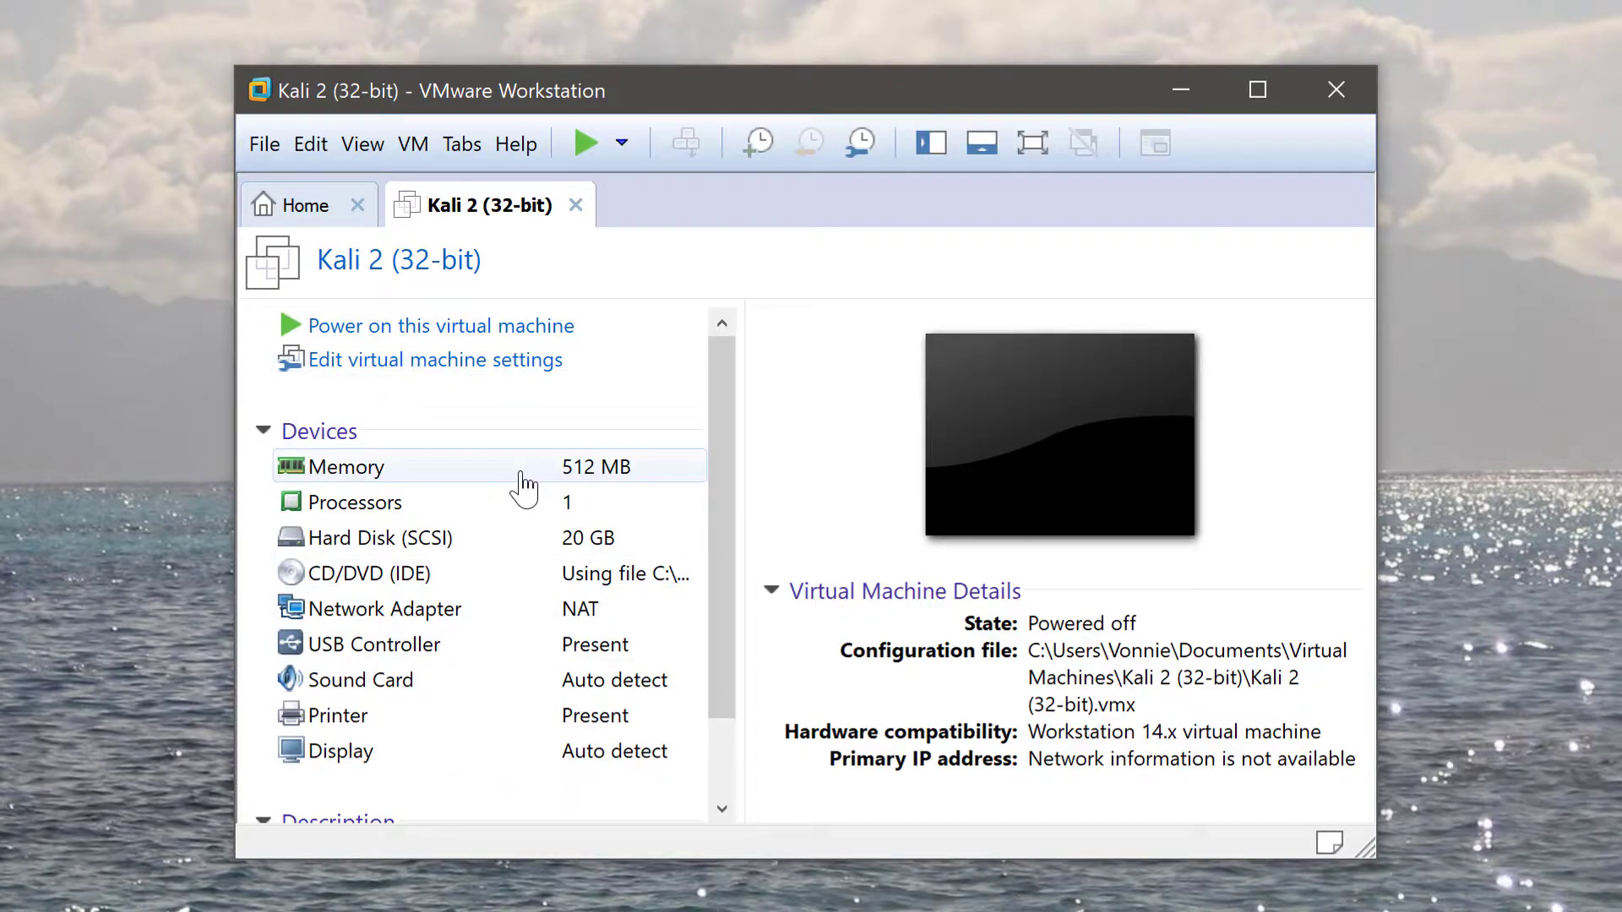
double_click(522, 486)
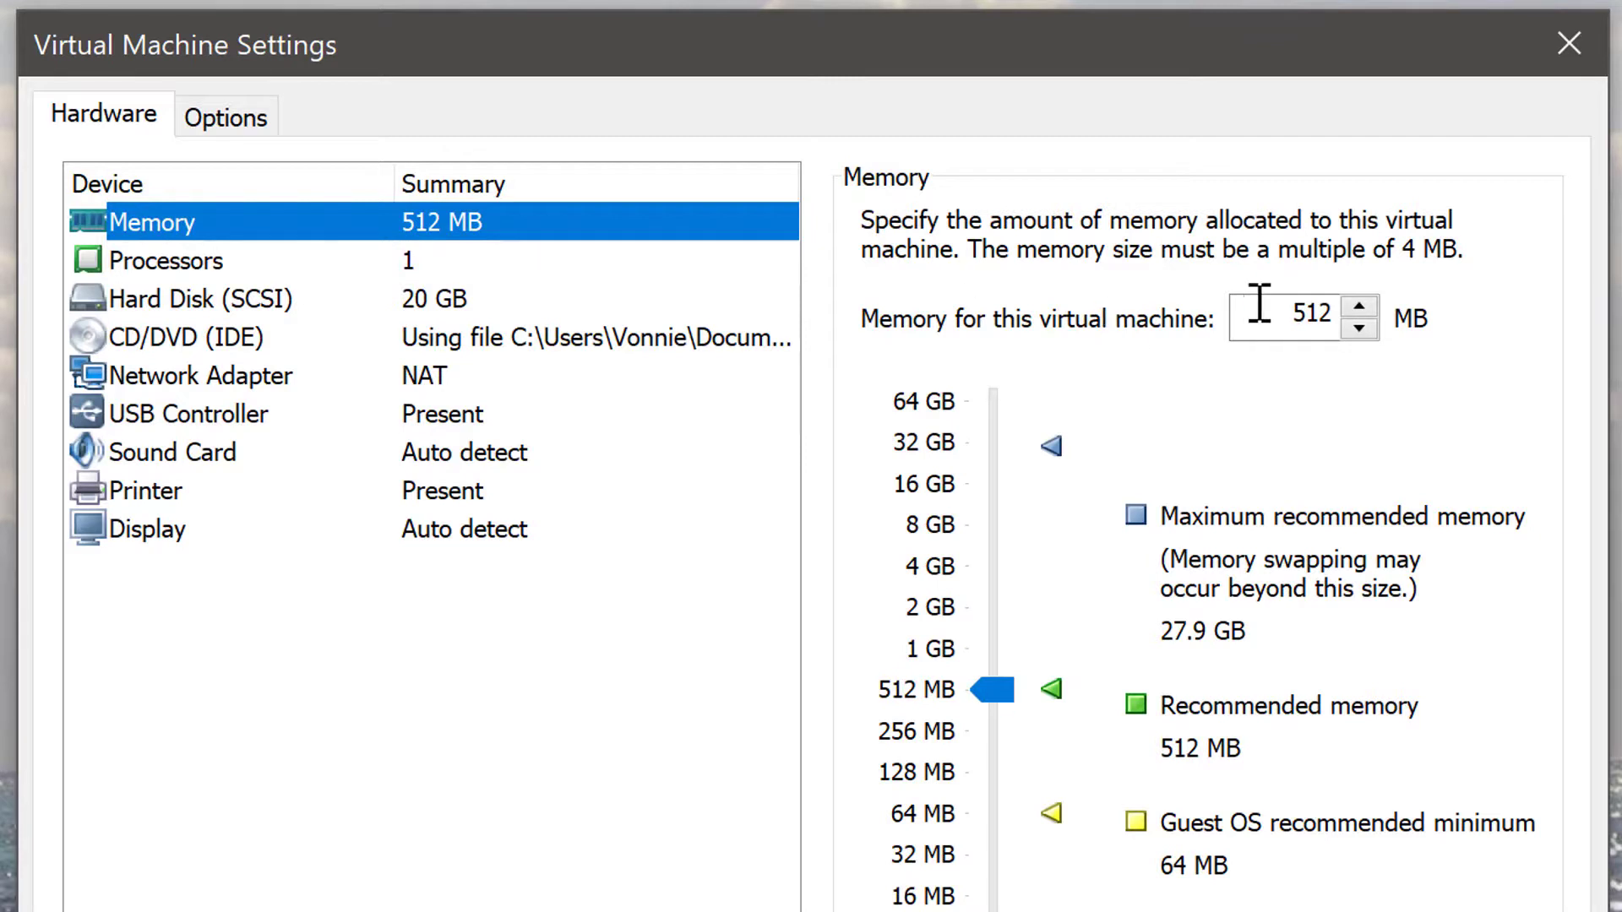
left_click_drag(1260, 312, 1465, 334)
type("1024")
key("Tab")
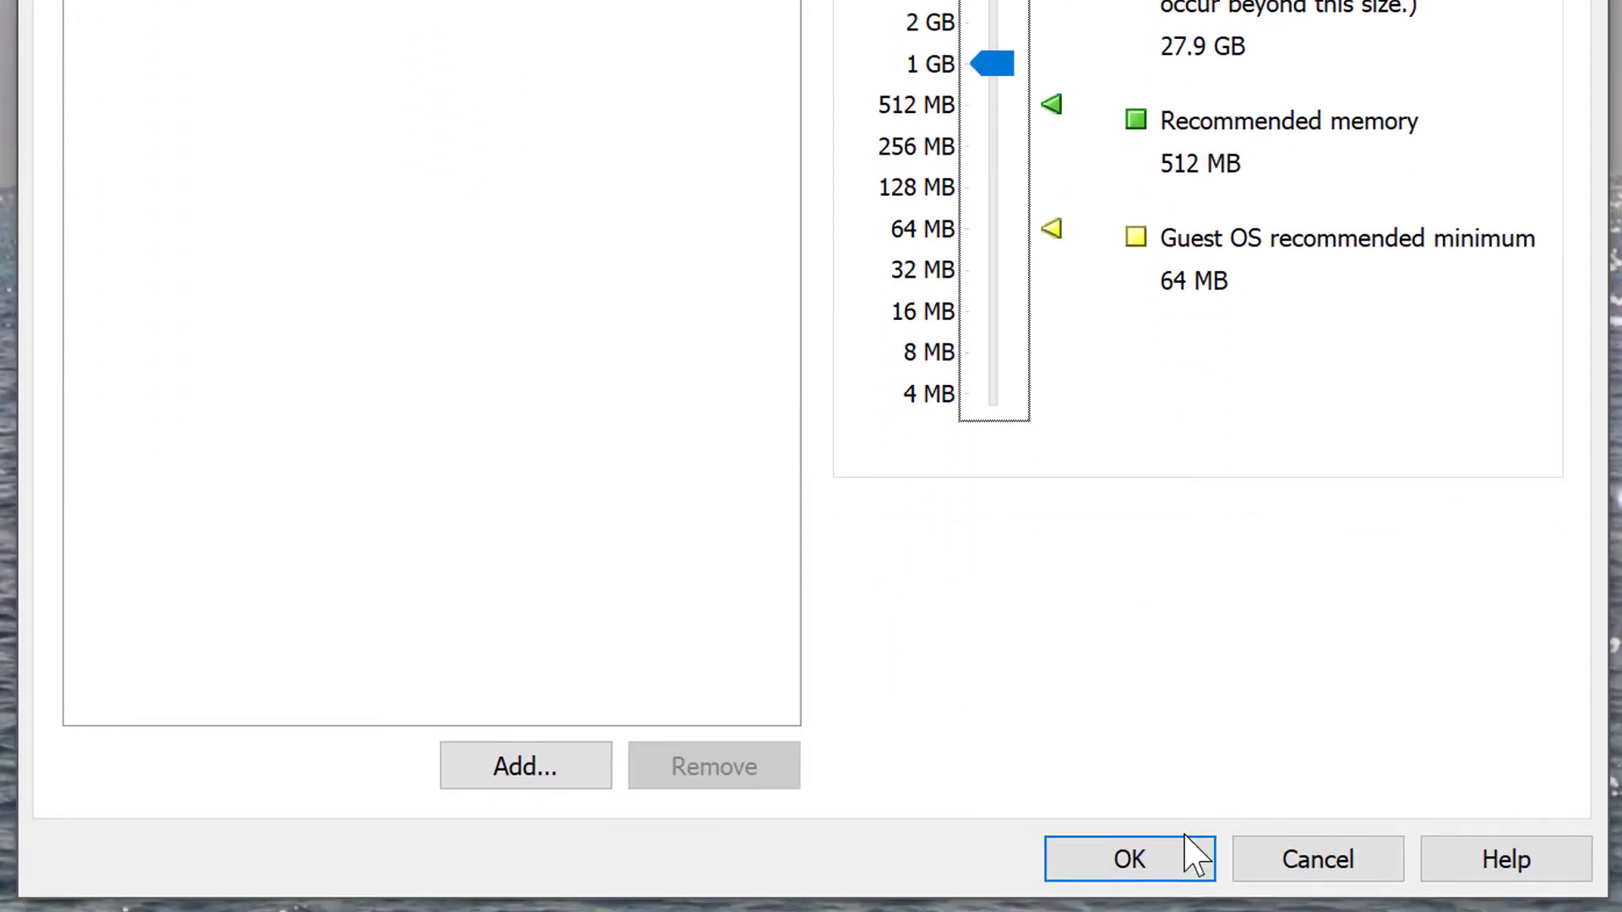
left_click(1182, 872)
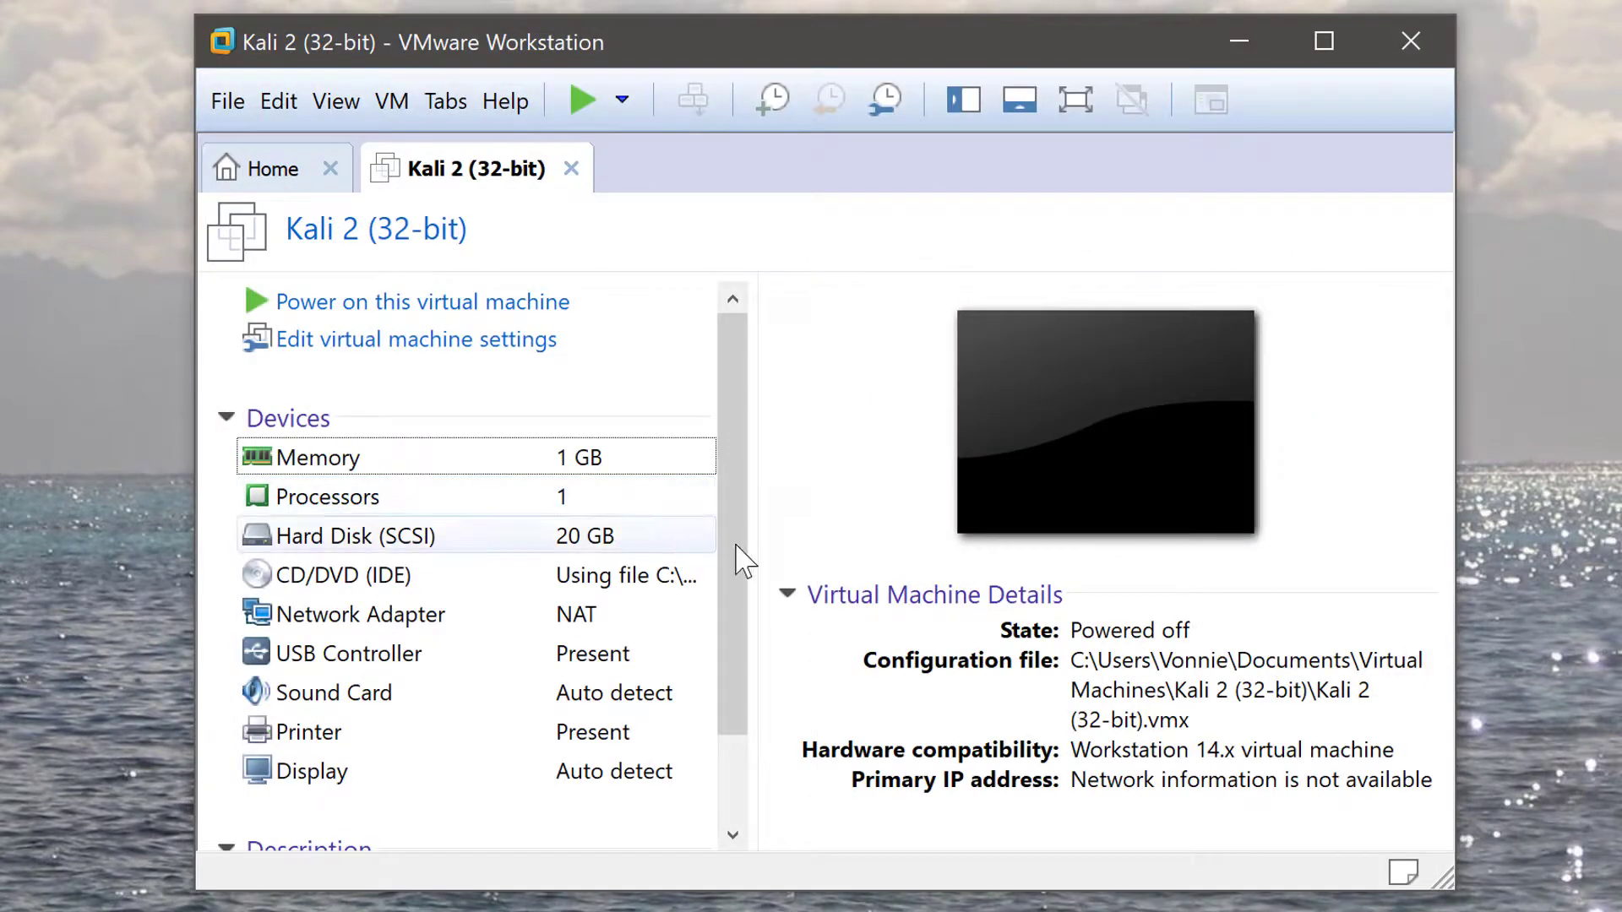
Enter the virtual machine description "Kali Linux 2.0 32 bit for Security+ hacking lab.".
scroll(739, 561, "down", 2)
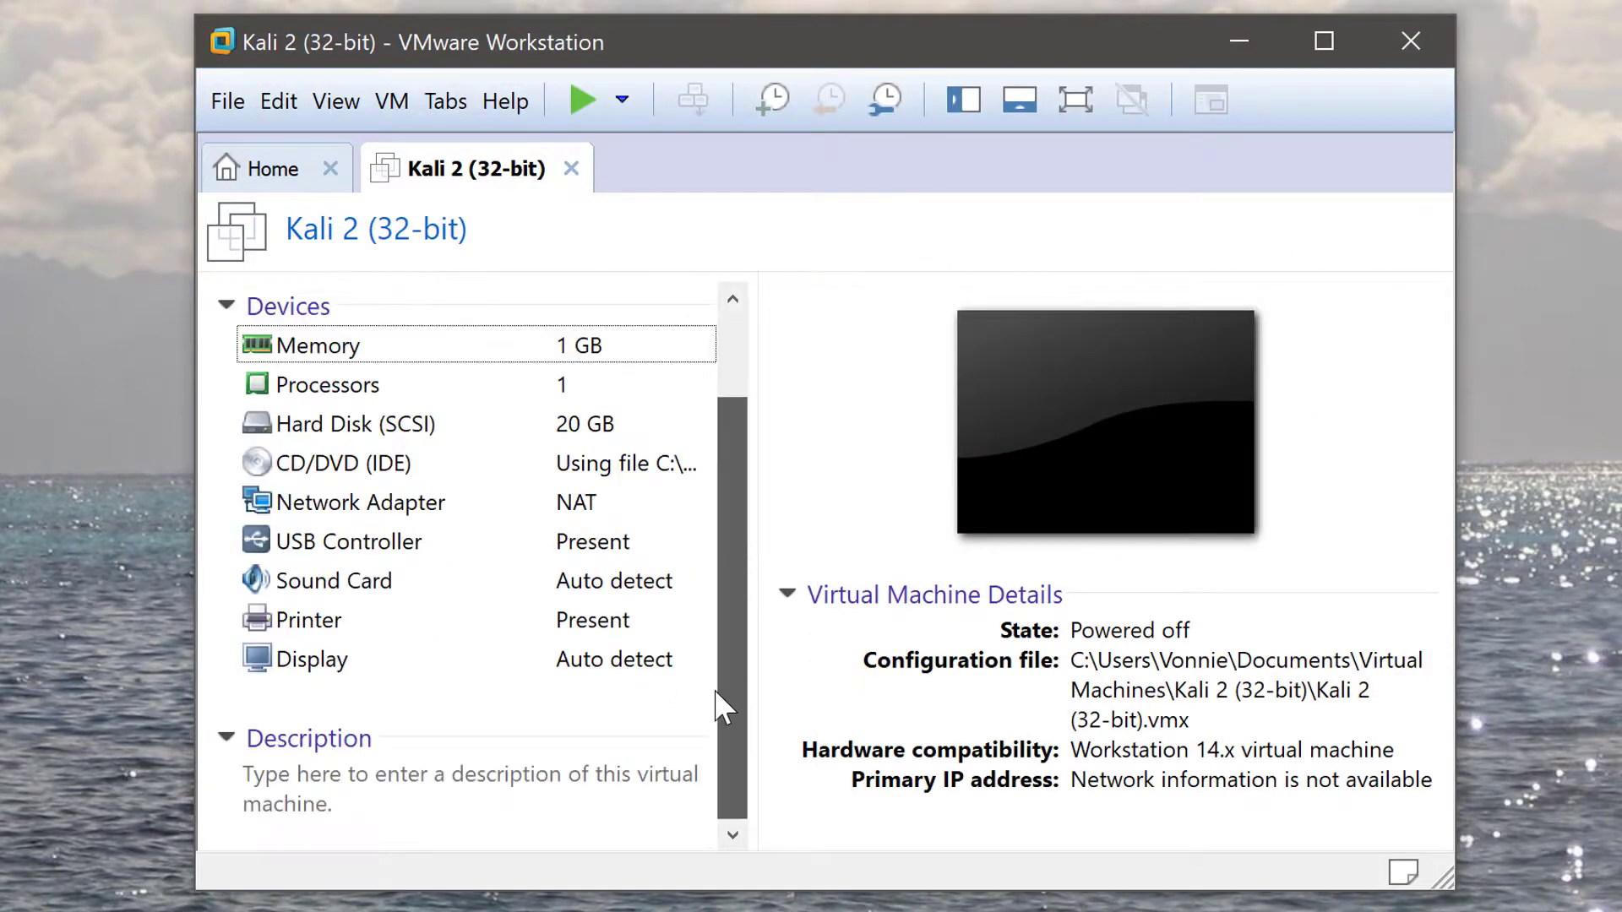
left_click(418, 800)
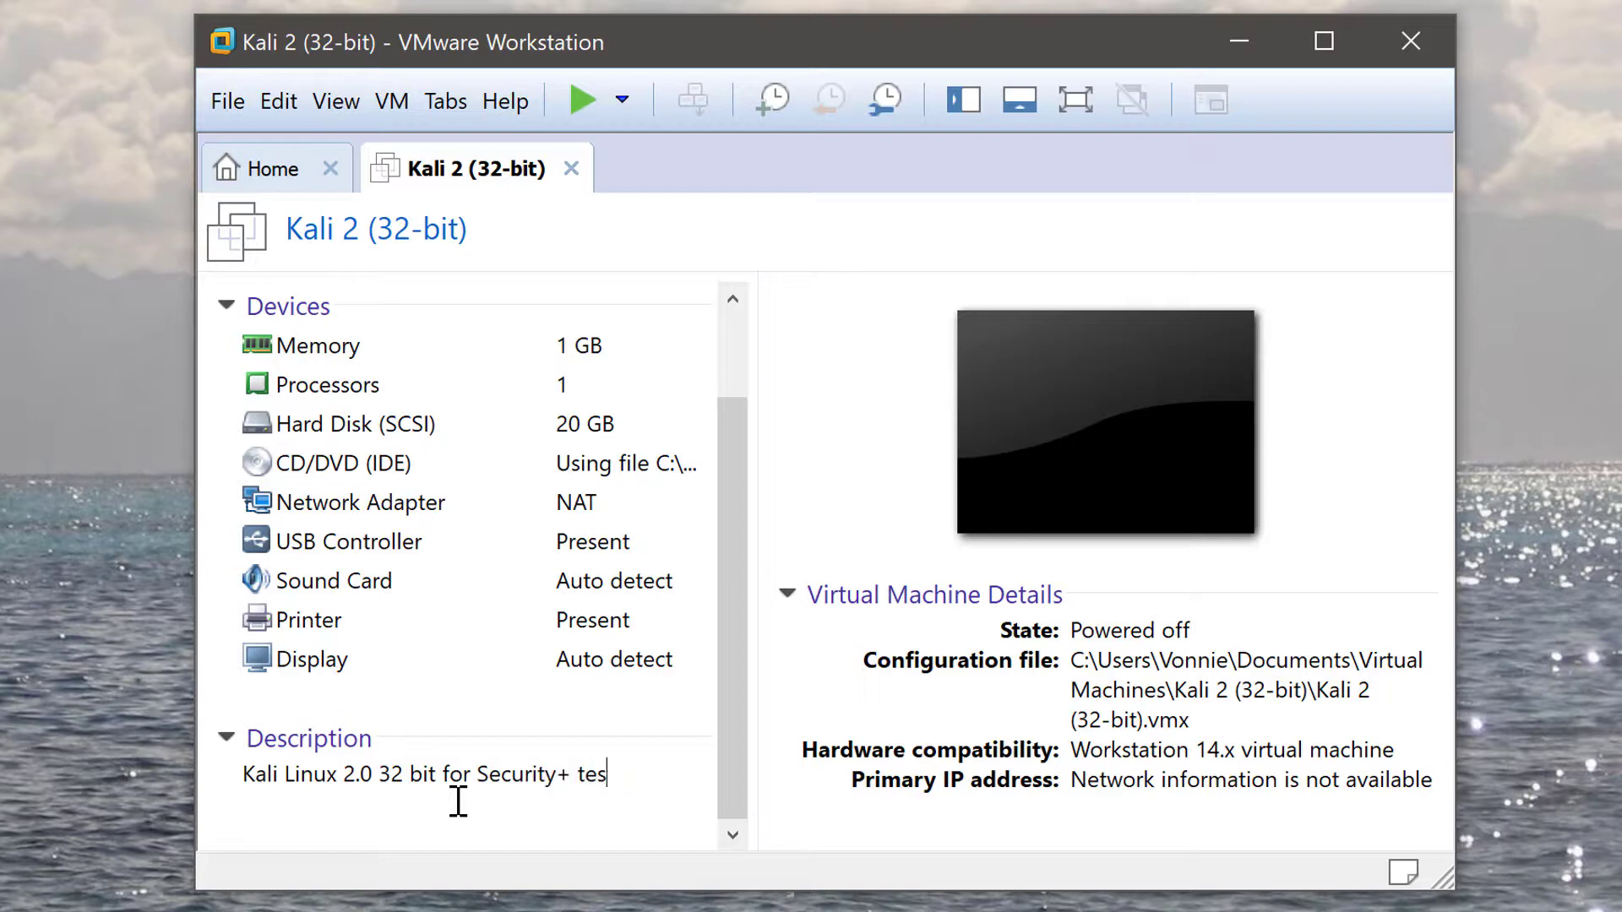
type("ing lab.")
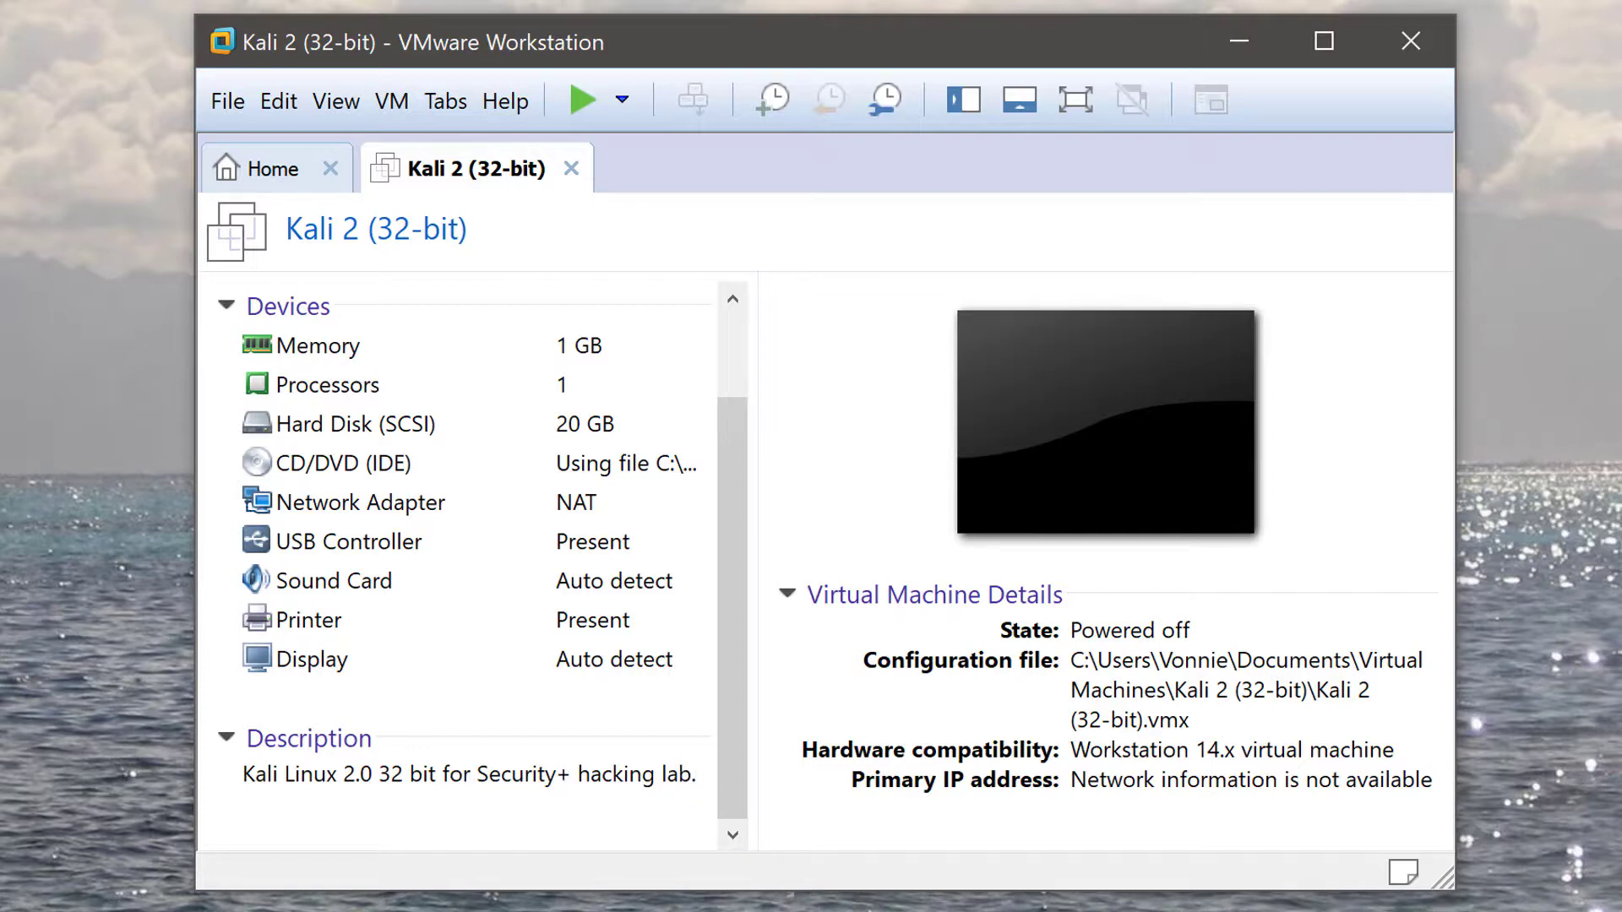
Power on the Kali 2 (32-bit) virtual machine and move the boot menu selection down to Graphical install.
scroll(473, 591, "up", 3)
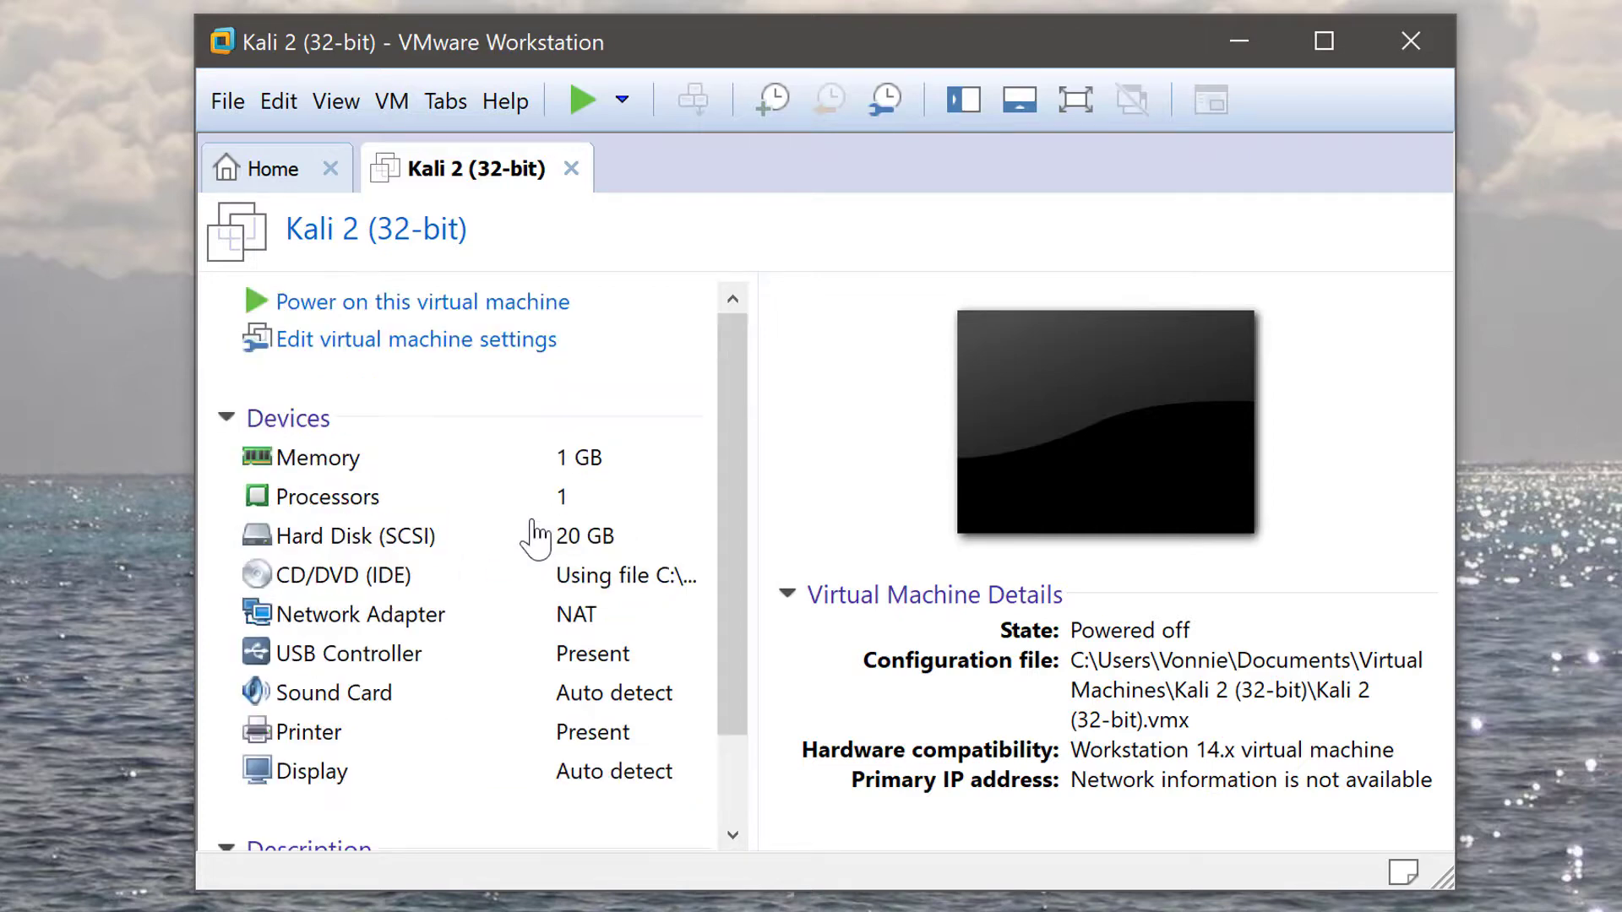
left_click(459, 304)
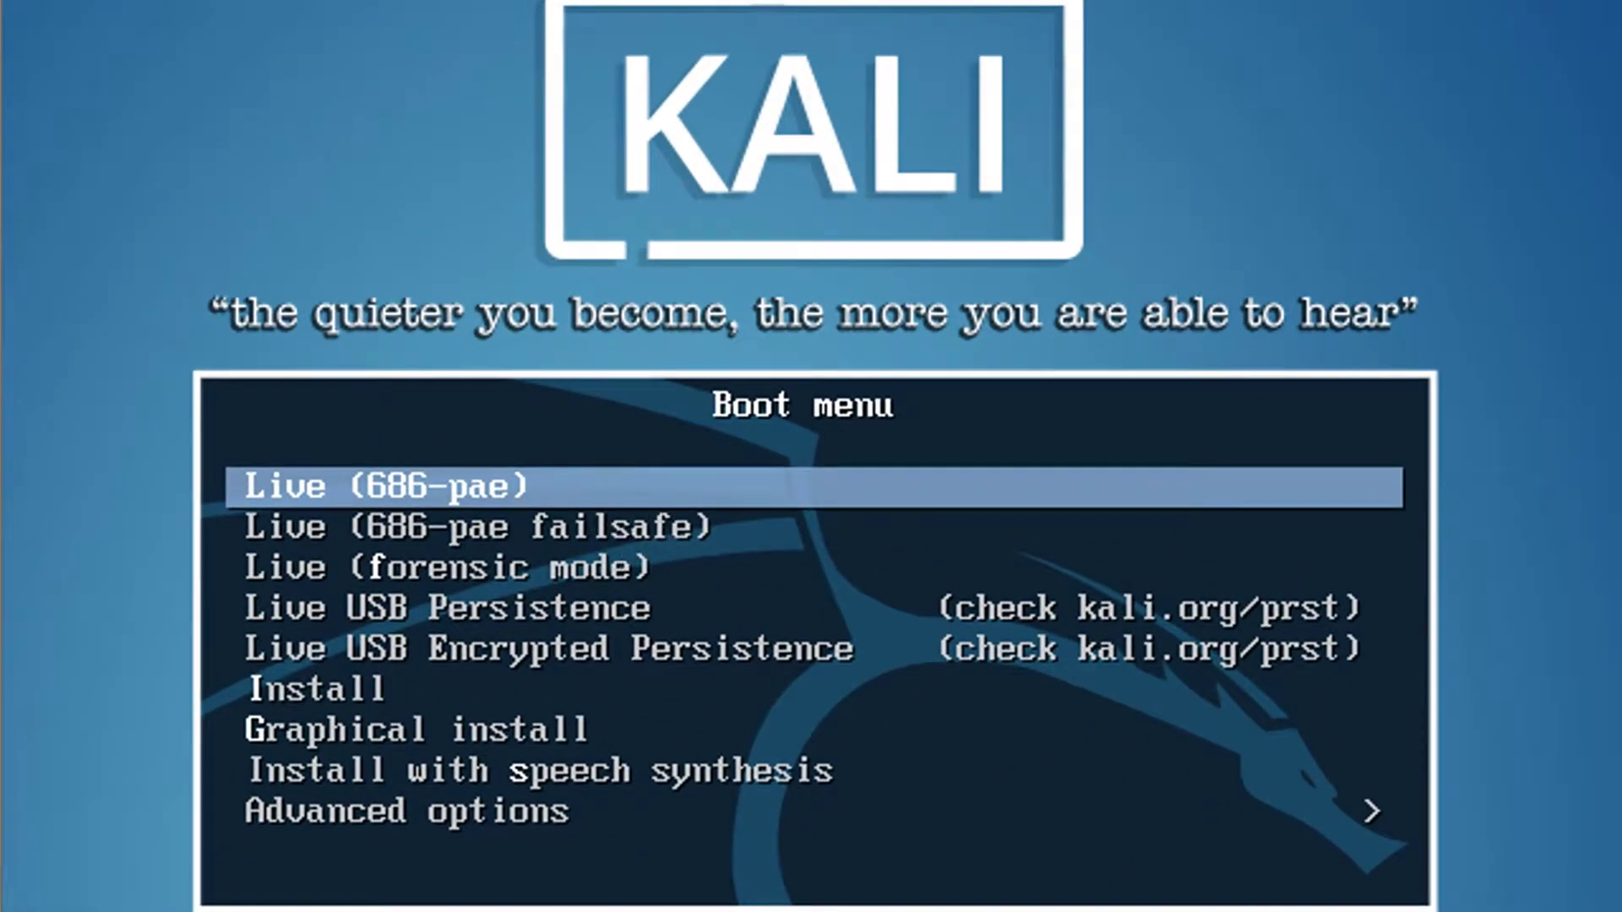
key("Down")
key("Down")
key("Down")
key("Down")
key("Down")
key("Down")
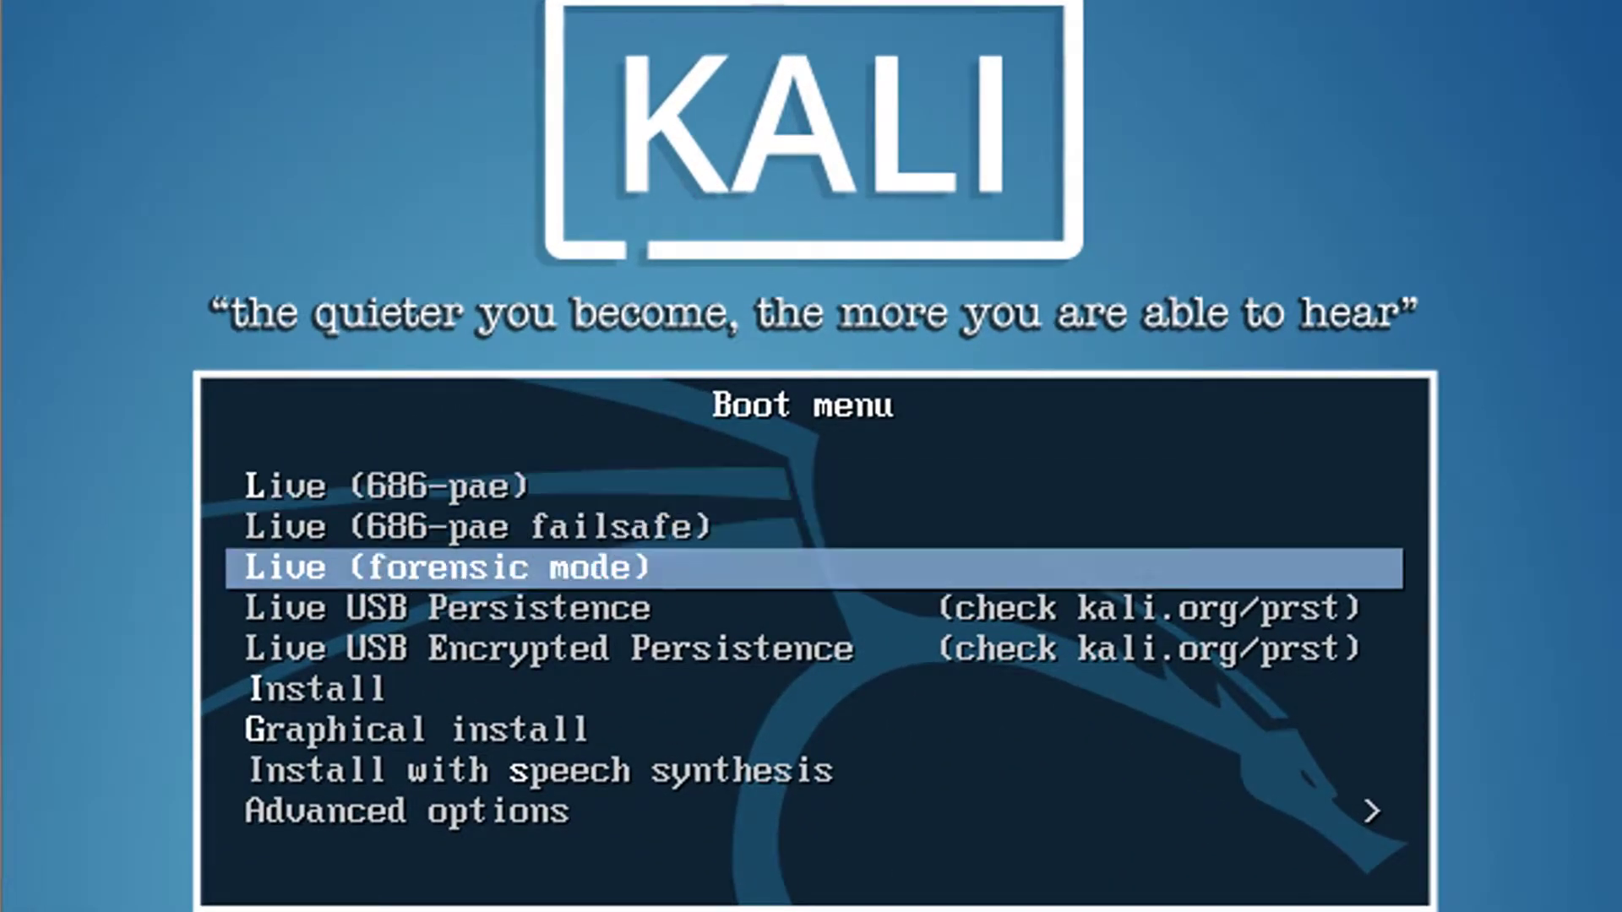